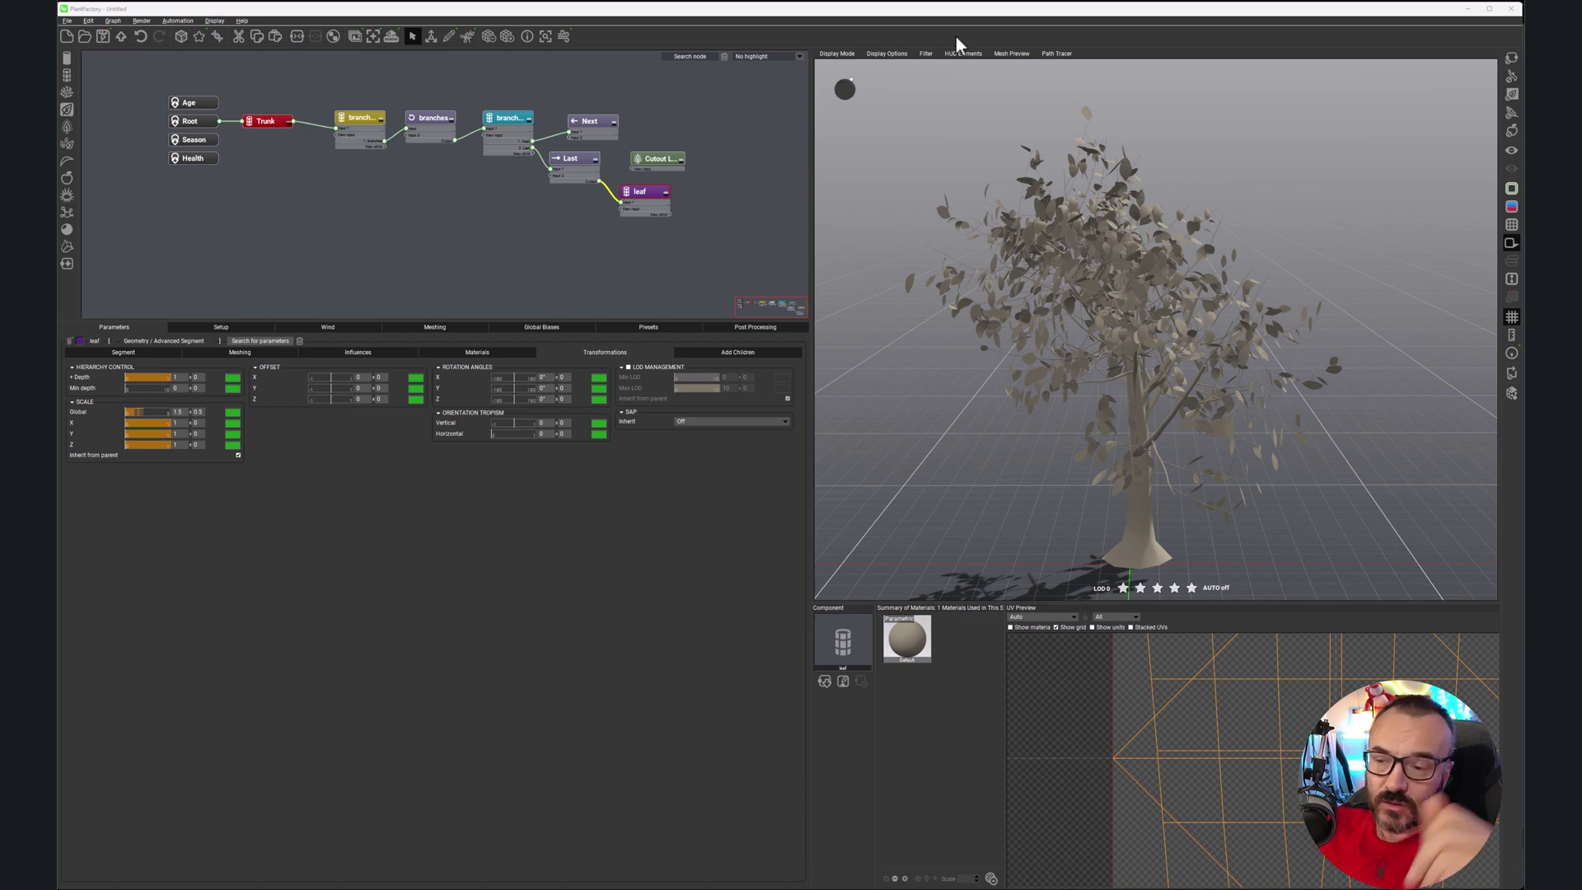
Step: Expand the Trunk node in the graph so its inputs and child outputs are listed
scroll(1174, 489, up, 6)
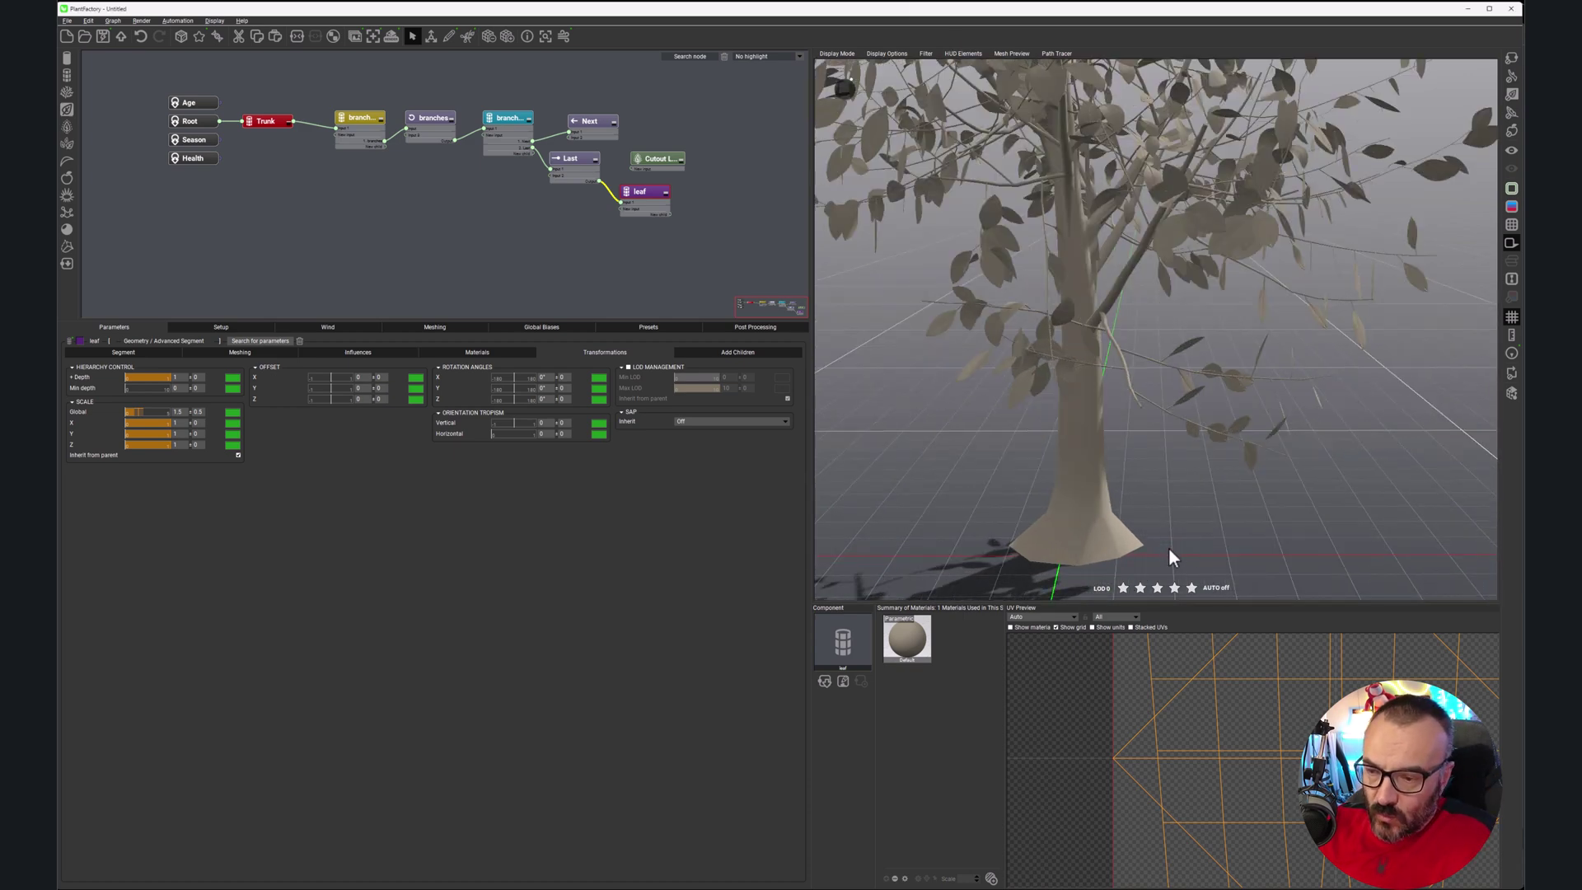
mouse_move(1038, 493)
mouse_down()
mouse_move(1179, 377)
mouse_move(1055, 472)
mouse_up()
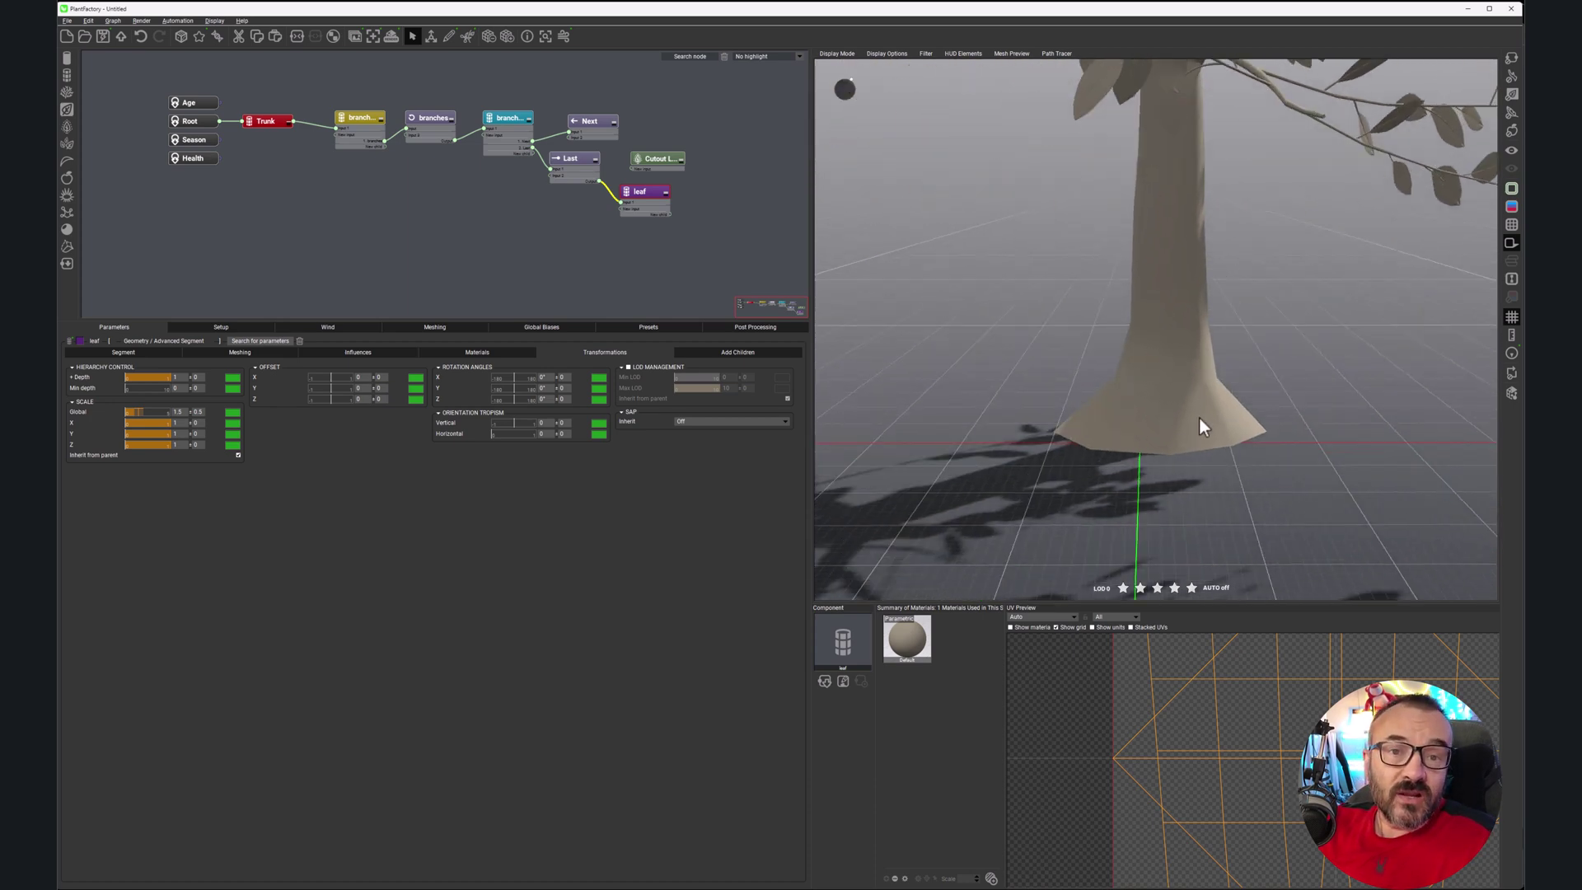
scroll(1199, 417, down, 6)
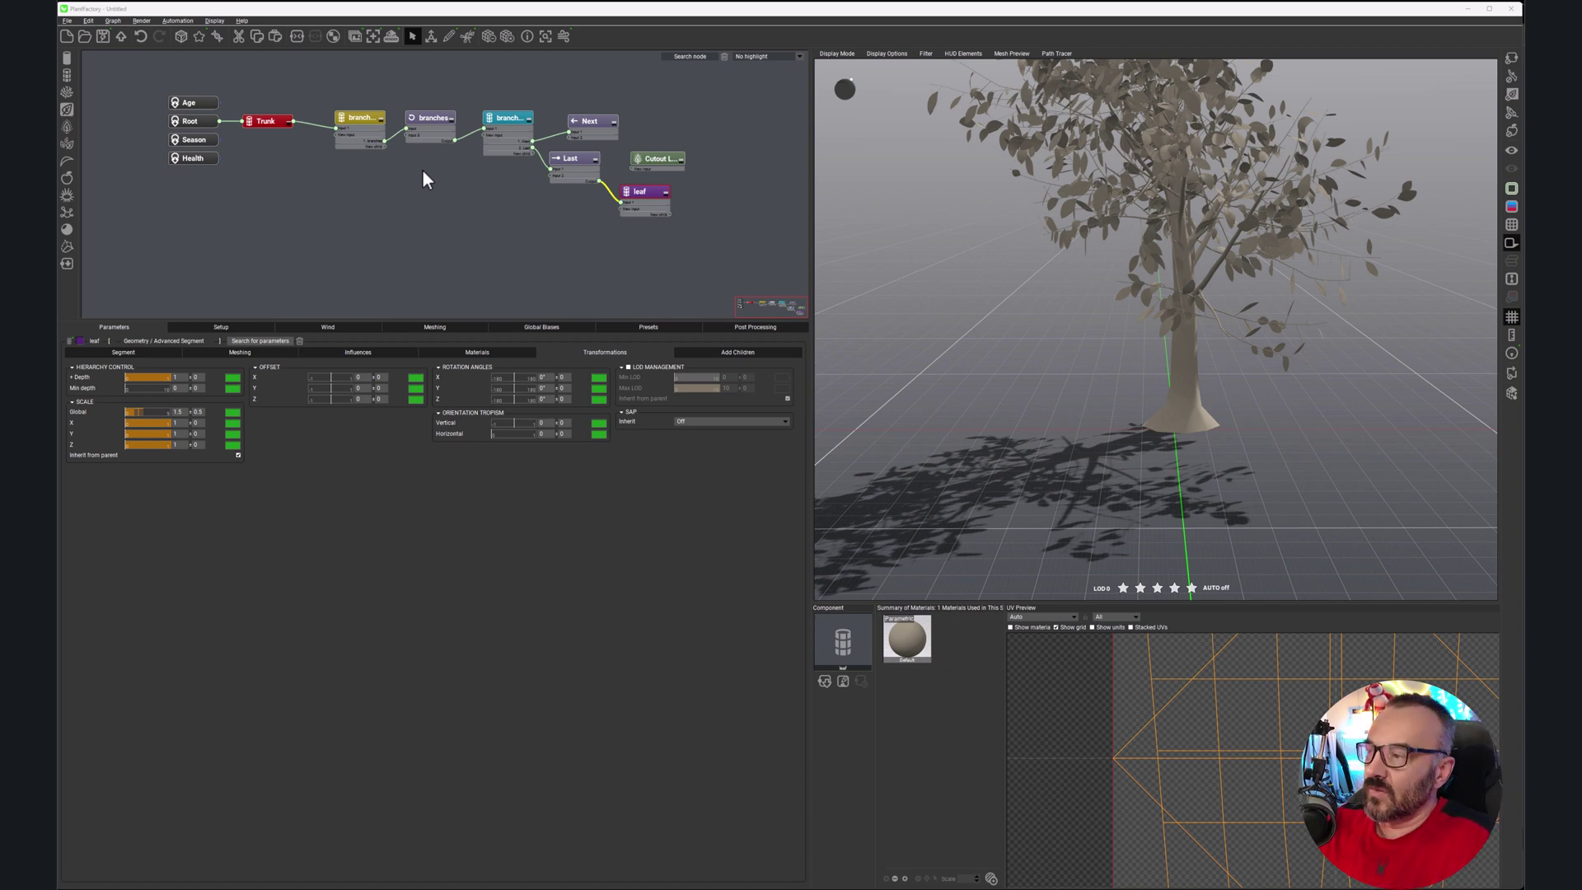
scroll(368, 196, up, 3)
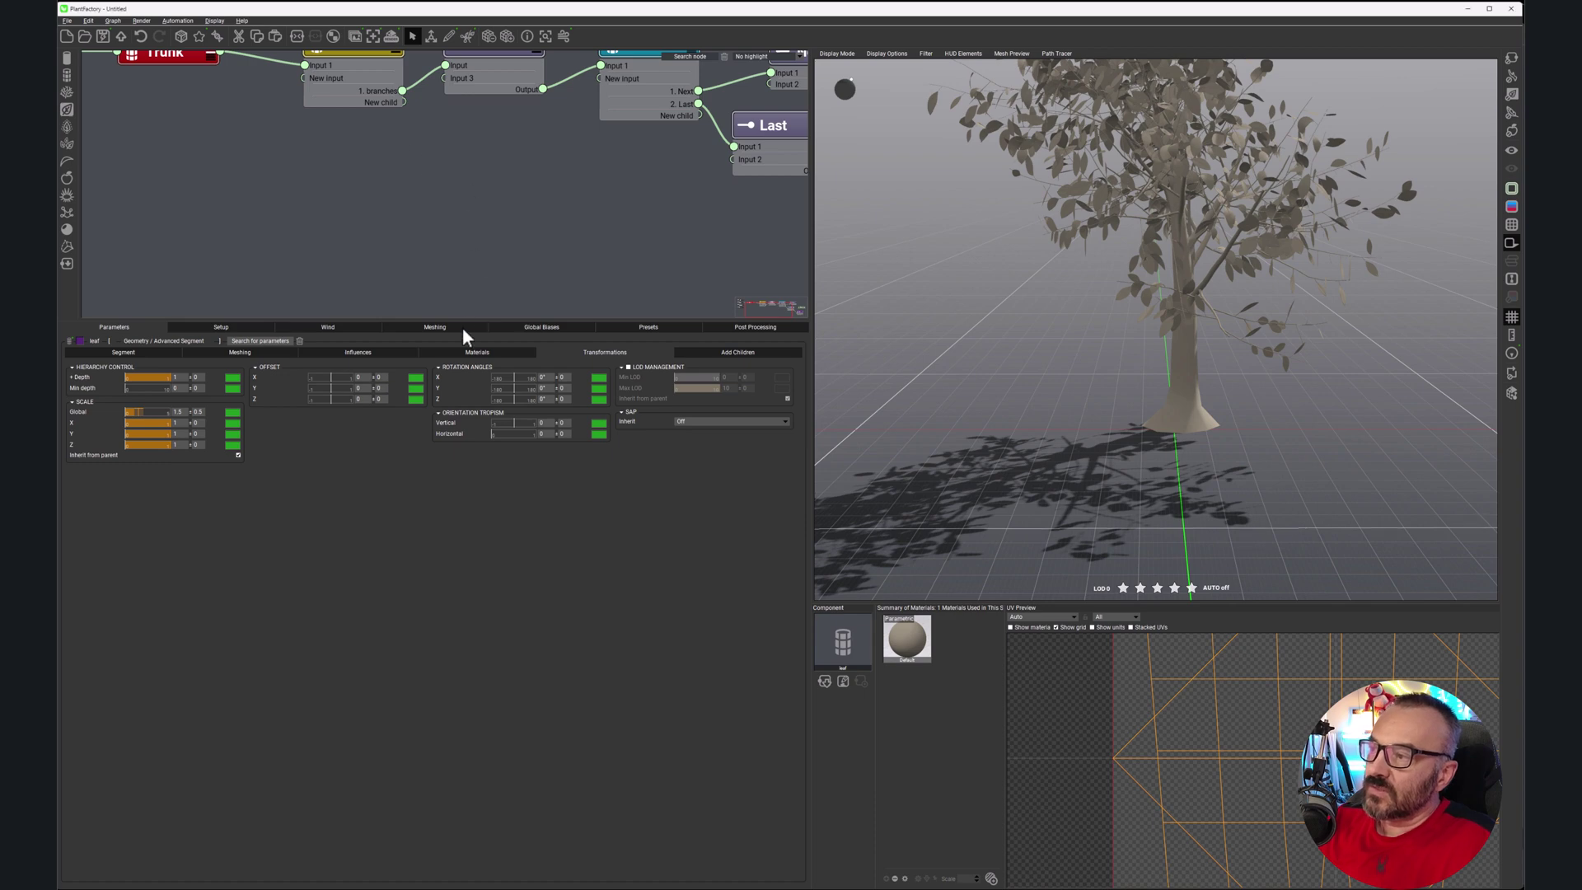
middle_drag(507, 237, 519, 284)
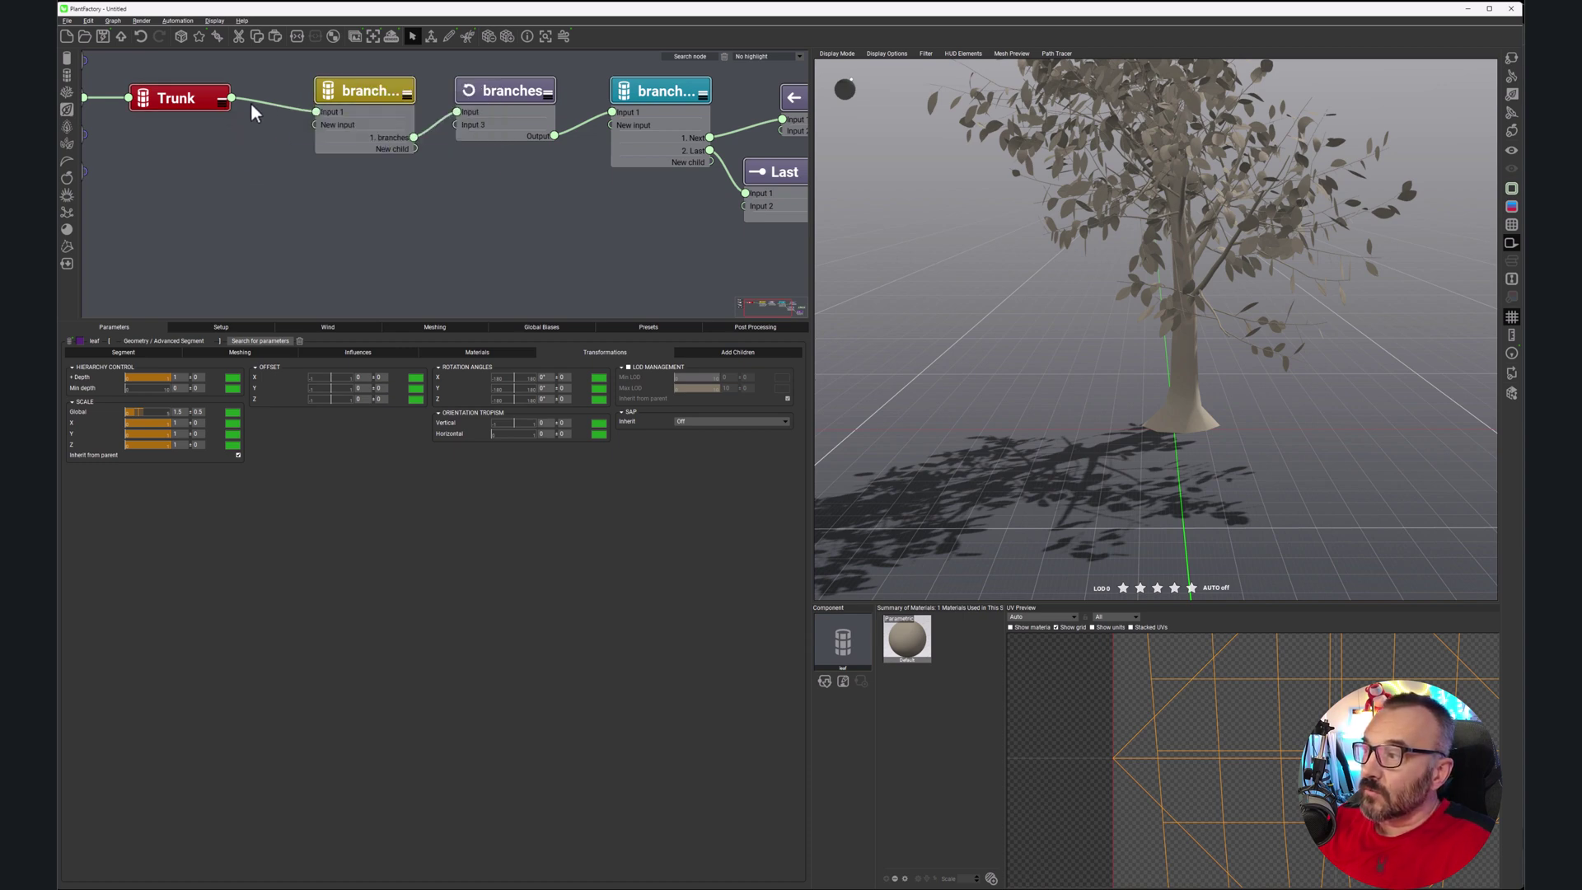
click(219, 103)
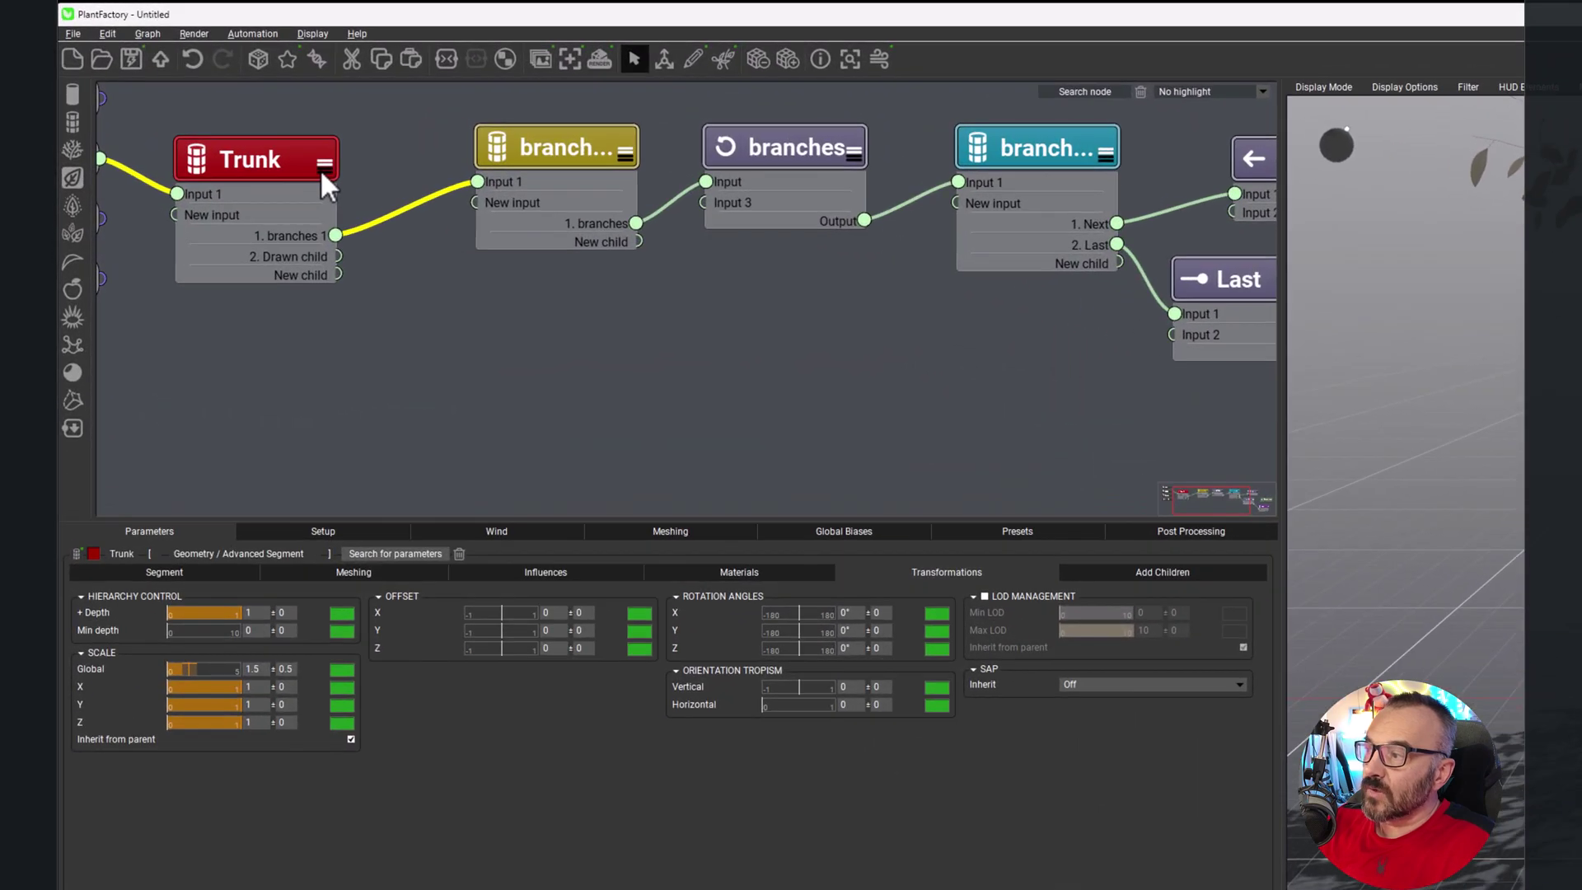
click(247, 190)
middle_drag(383, 341, 669, 377)
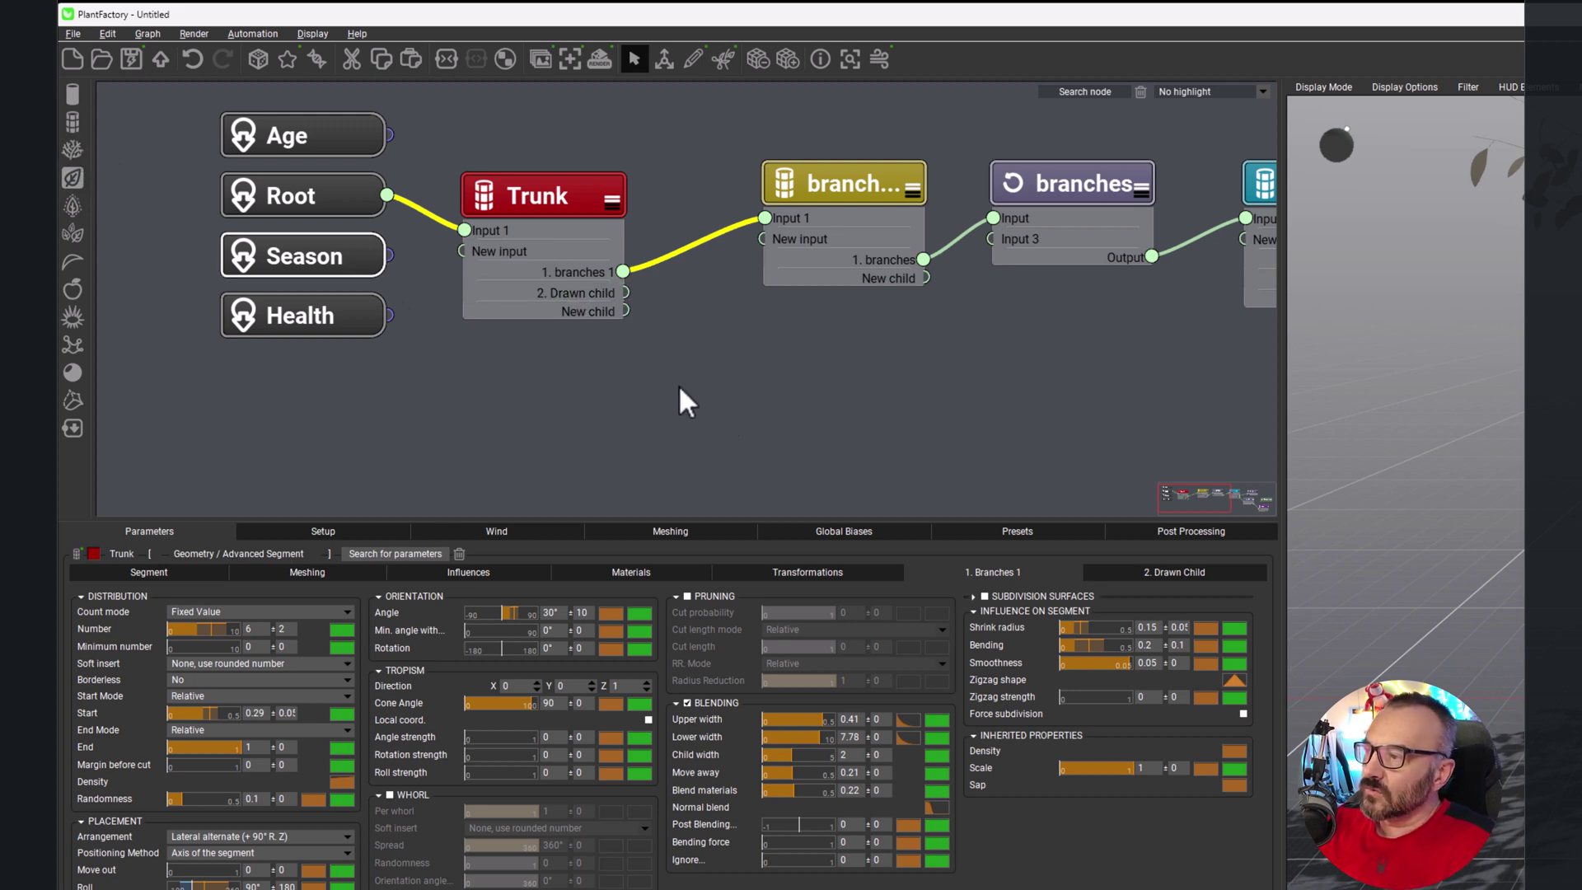
Step: Add an Advanced segment node below the branches node, linked to the Trunk's Drawn child output
click(713, 410)
click(572, 202)
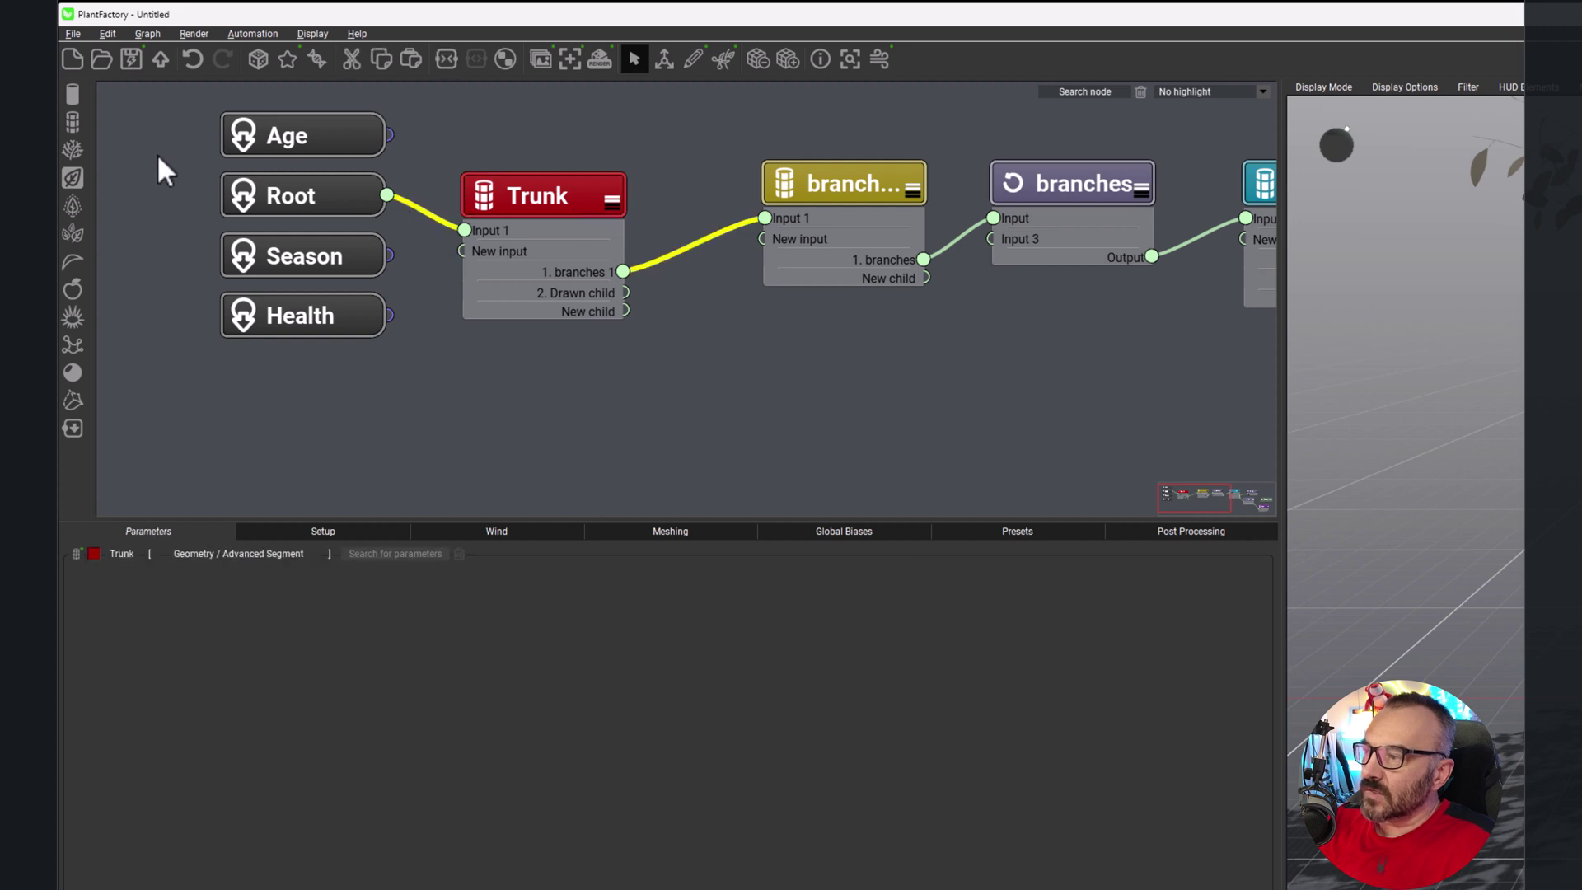
mouse_move(81, 125)
mouse_down()
mouse_move(289, 269)
mouse_move(753, 310)
mouse_up()
drag(797, 239, 818, 343)
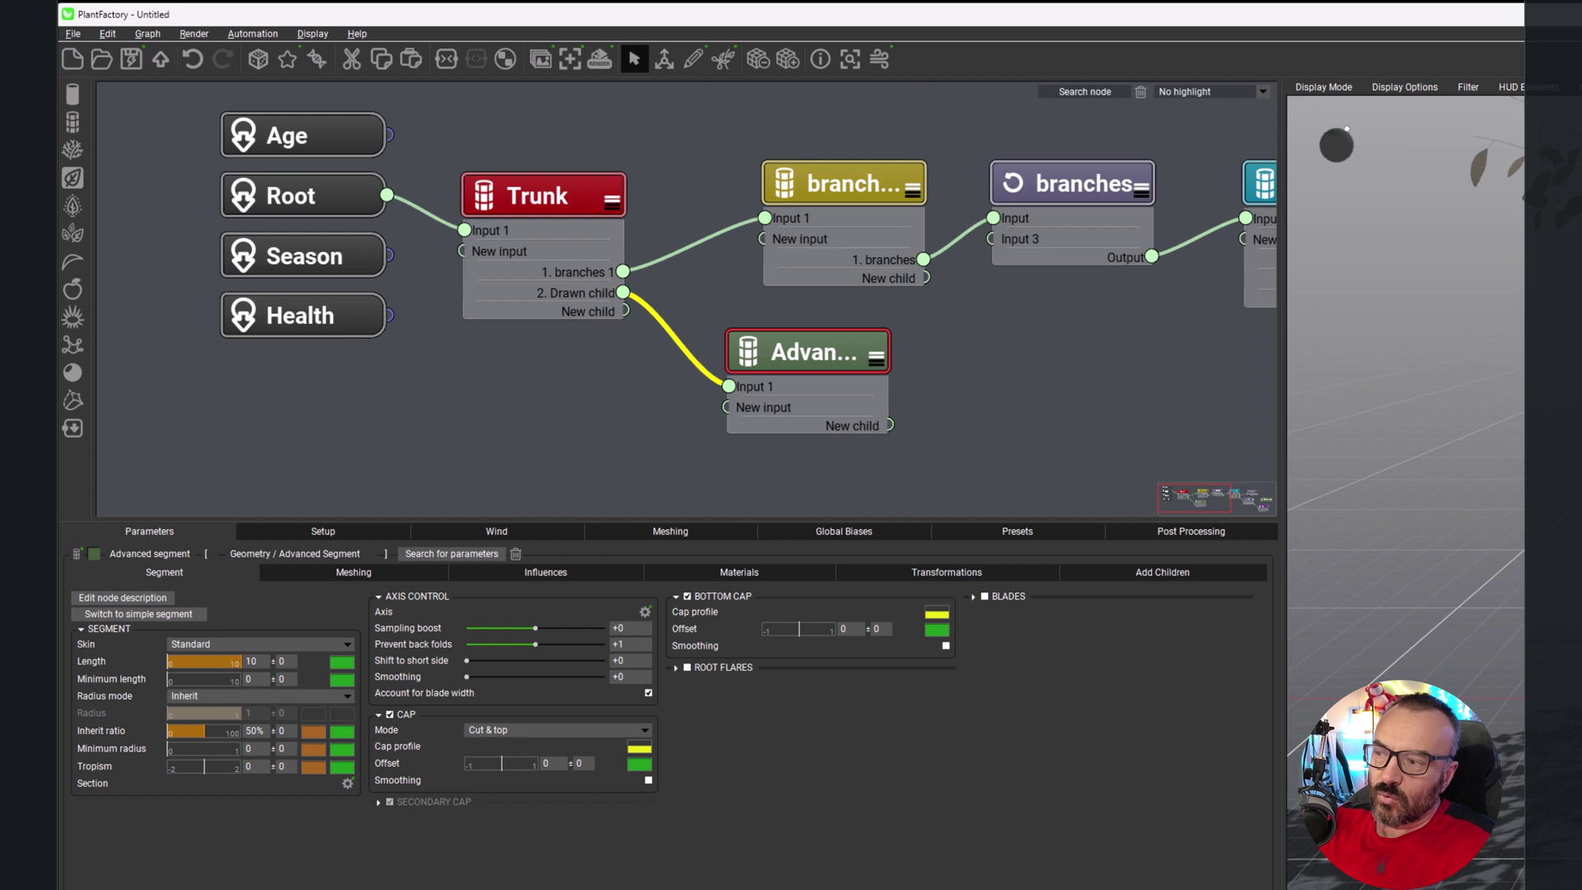
Step: Rename the new Advanced segment node "root", colour it dark blue and place it below the yellow branches node
double_click(818, 352)
text(root)
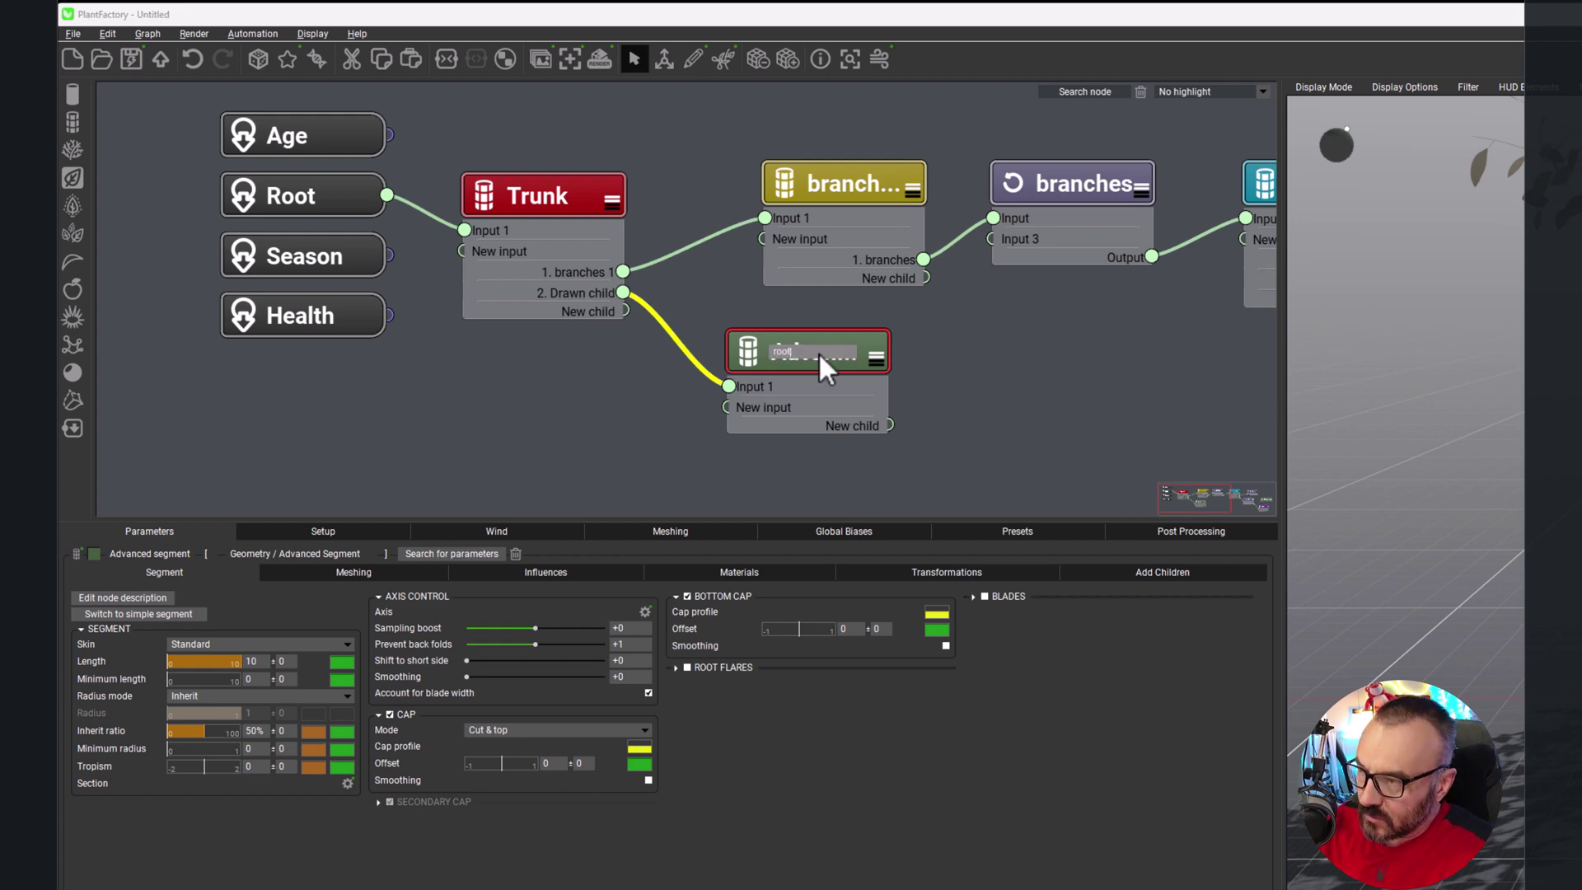
click(93, 554)
click(169, 457)
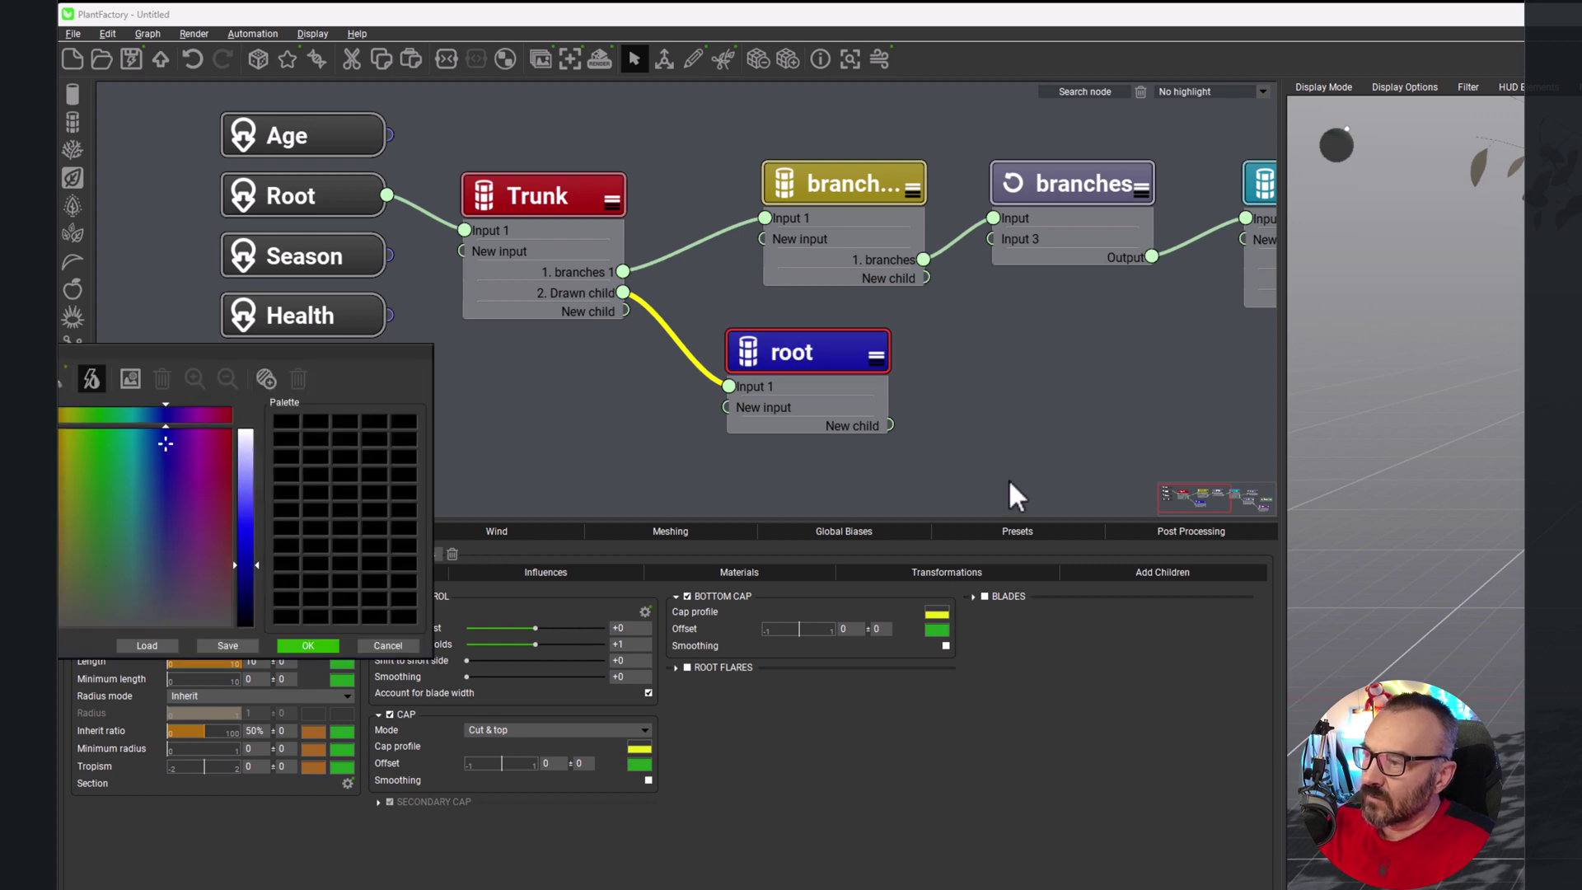
click(308, 646)
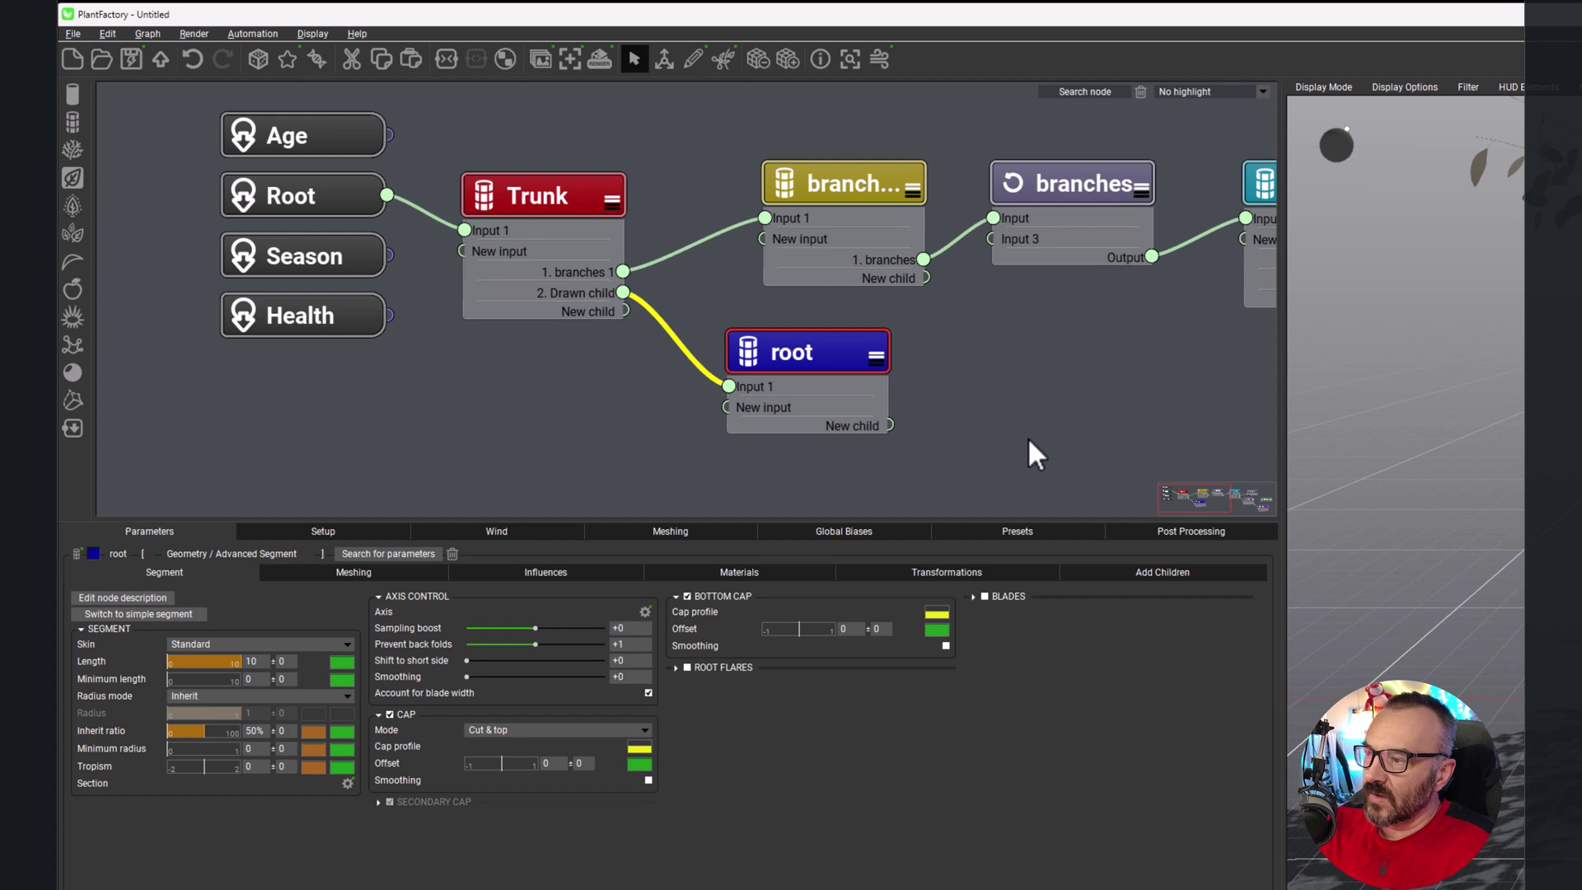
drag(855, 350, 903, 337)
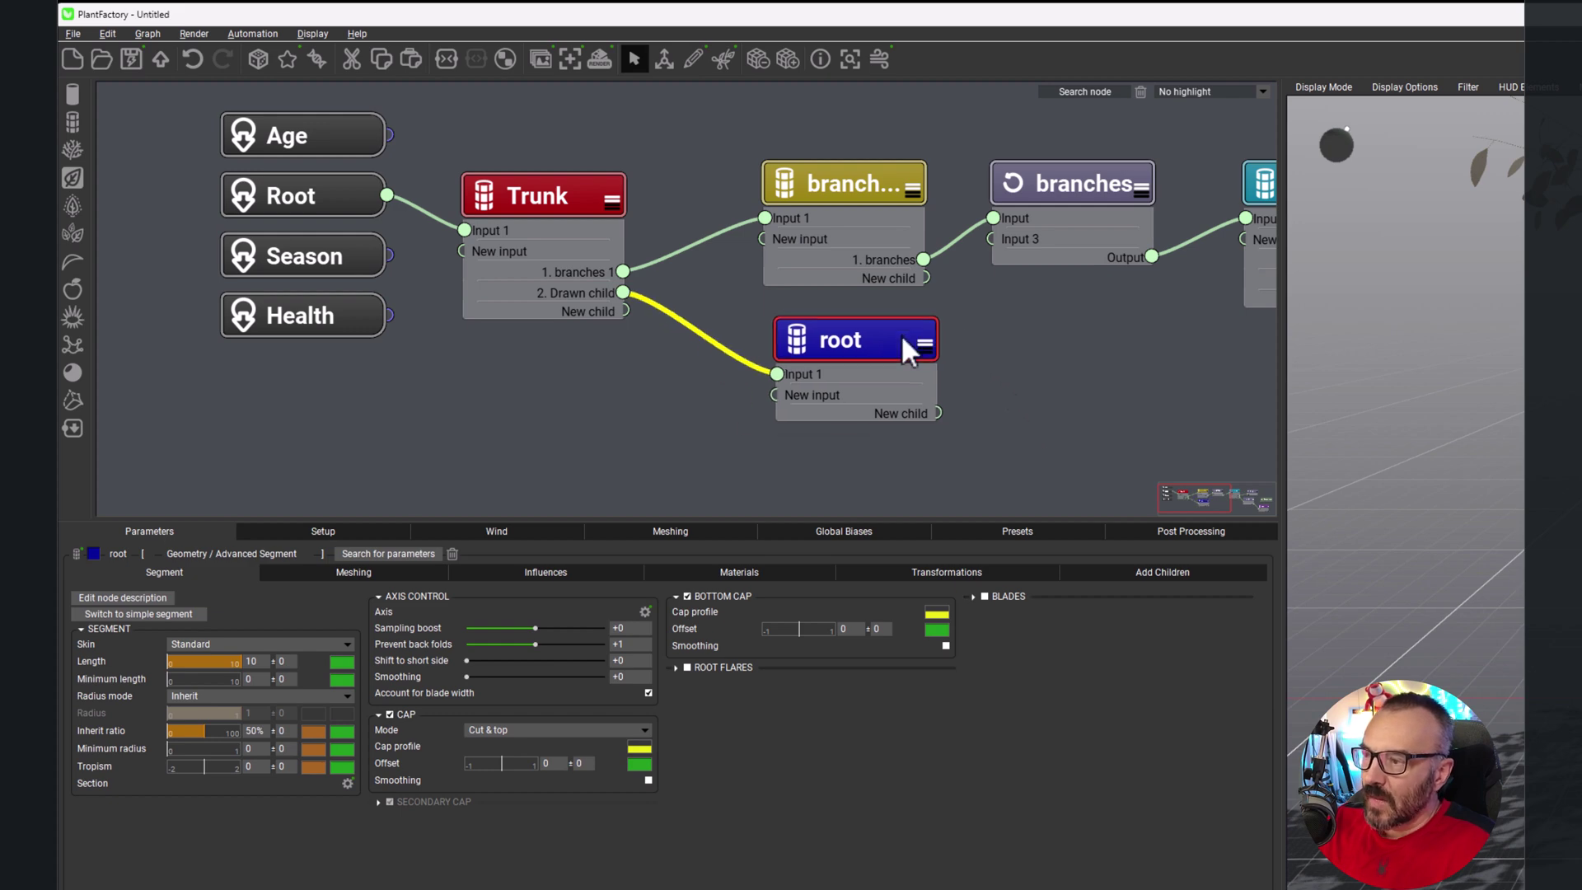
Step: Rename the Trunk's Drawn Child connection "roots" and move the root node further down in the graph
click(575, 188)
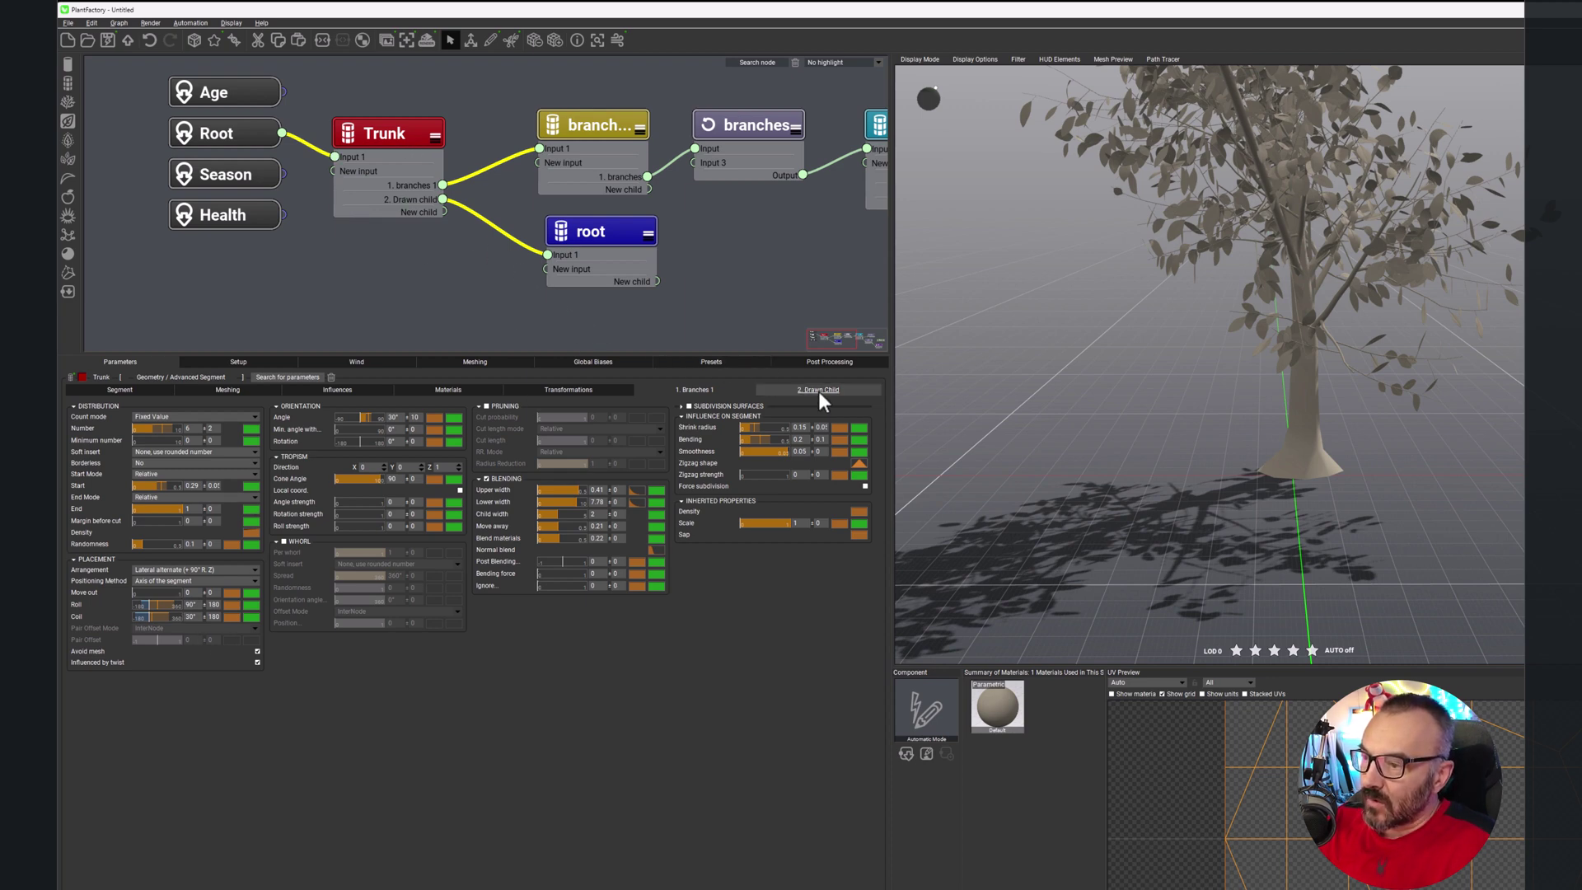
click(840, 389)
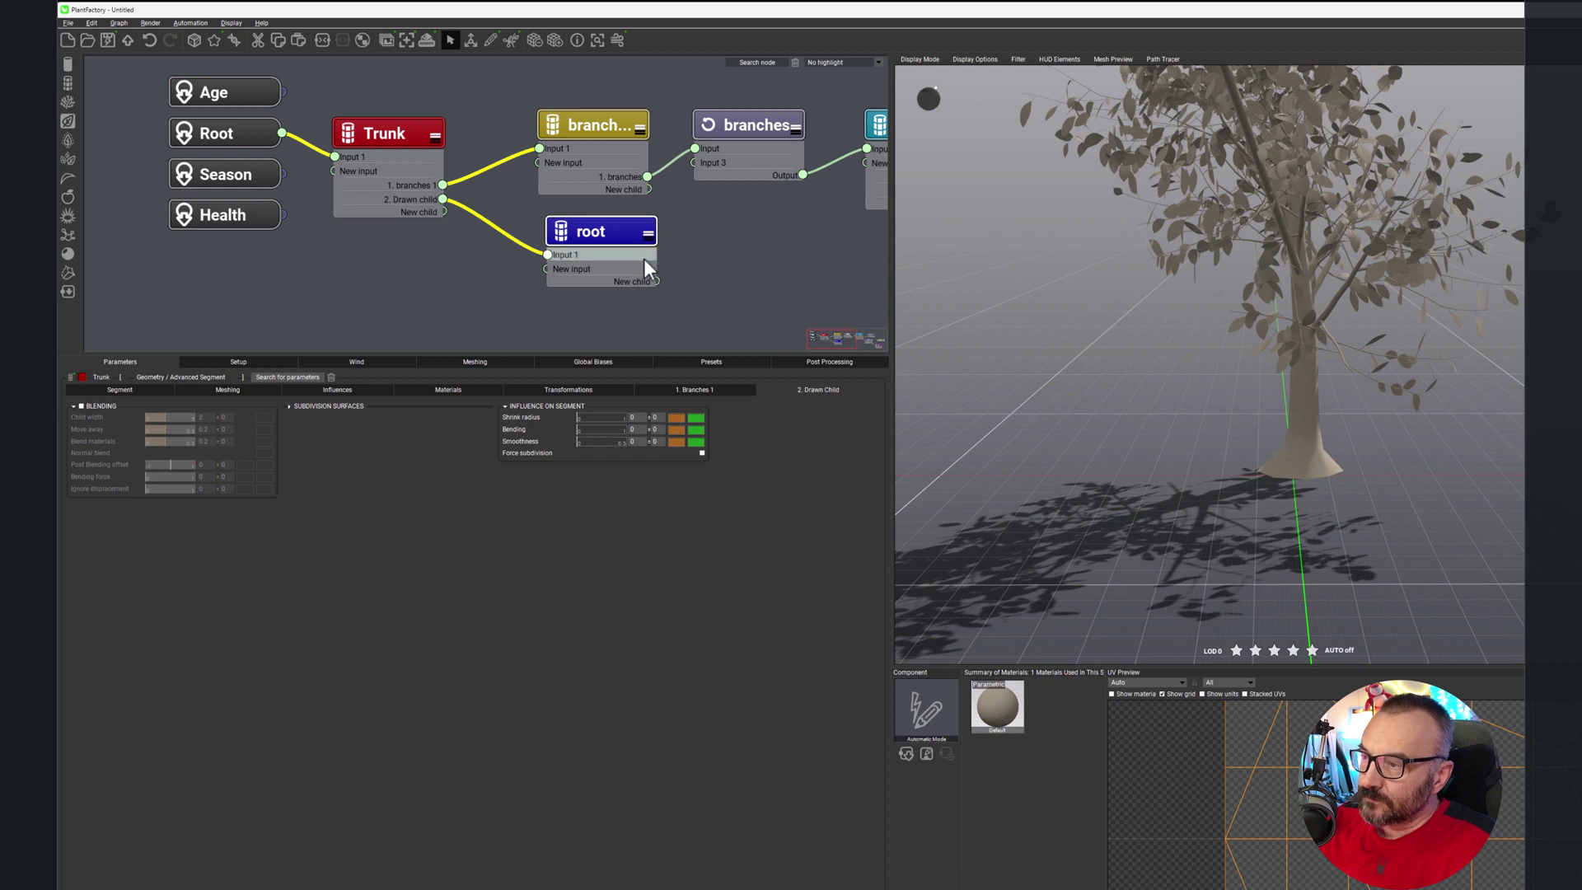
double_click(818, 391)
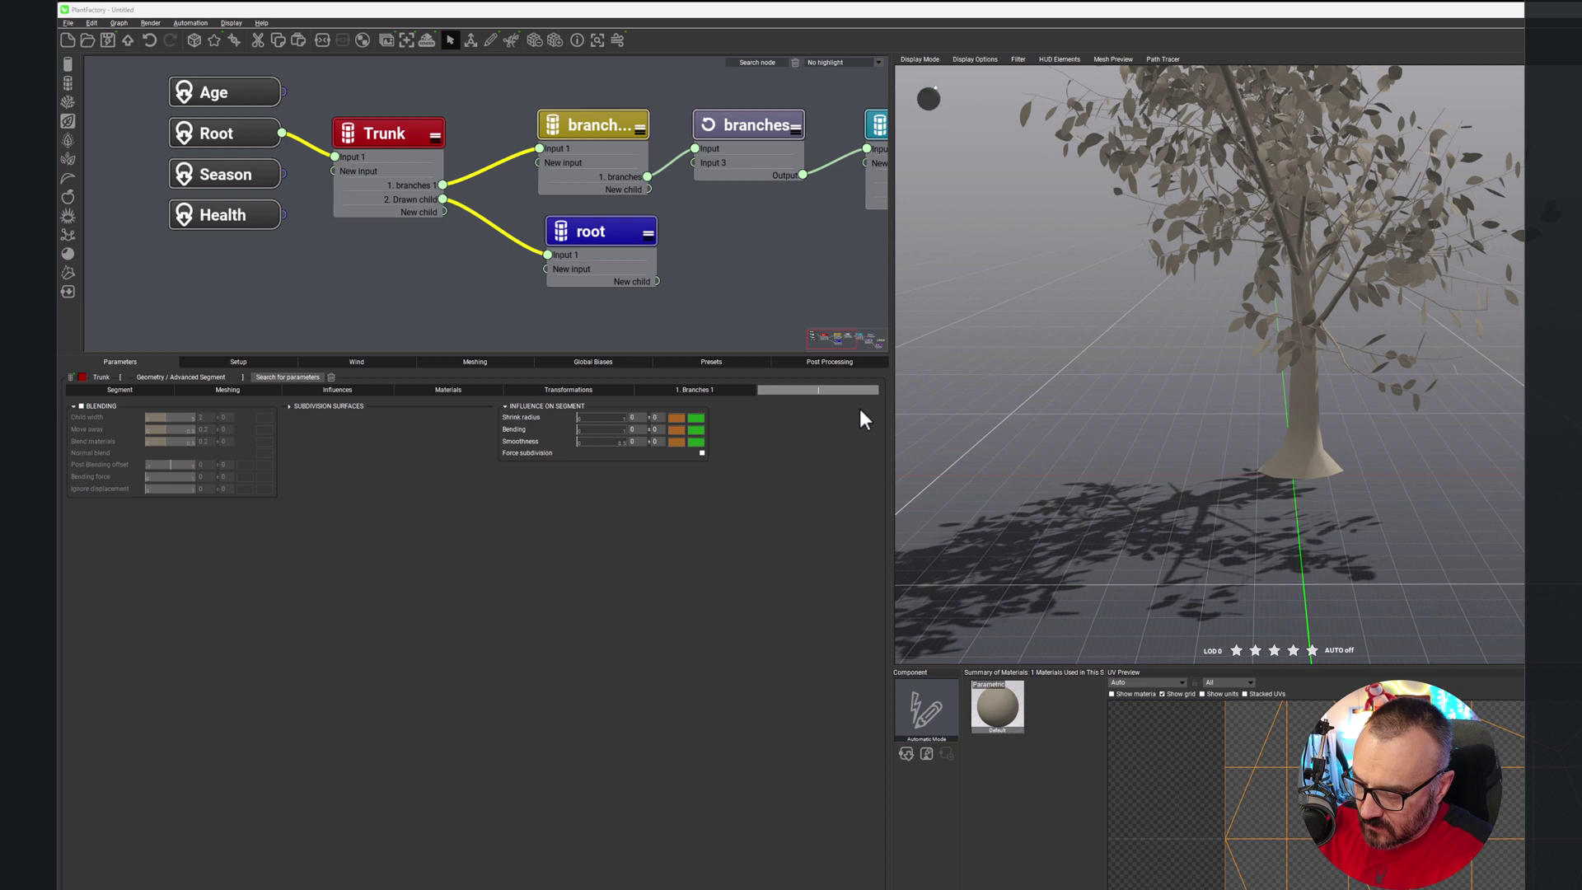
text(roots)
key(Return)
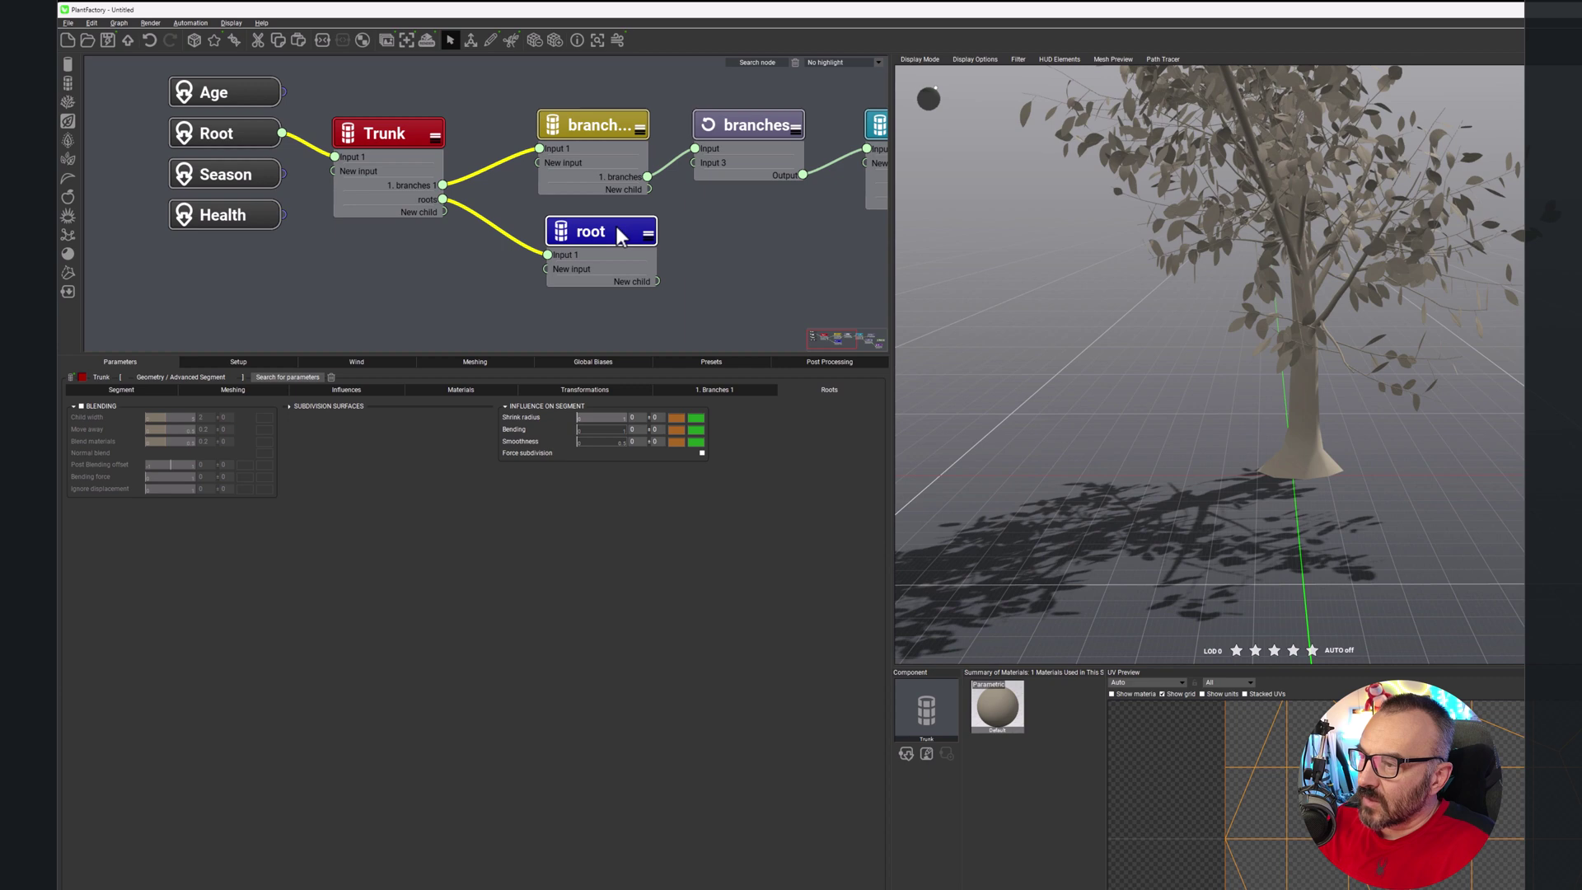
drag(615, 227, 655, 252)
Step: Enable Blending for the Trunk's roots connection and select the root node
click(396, 133)
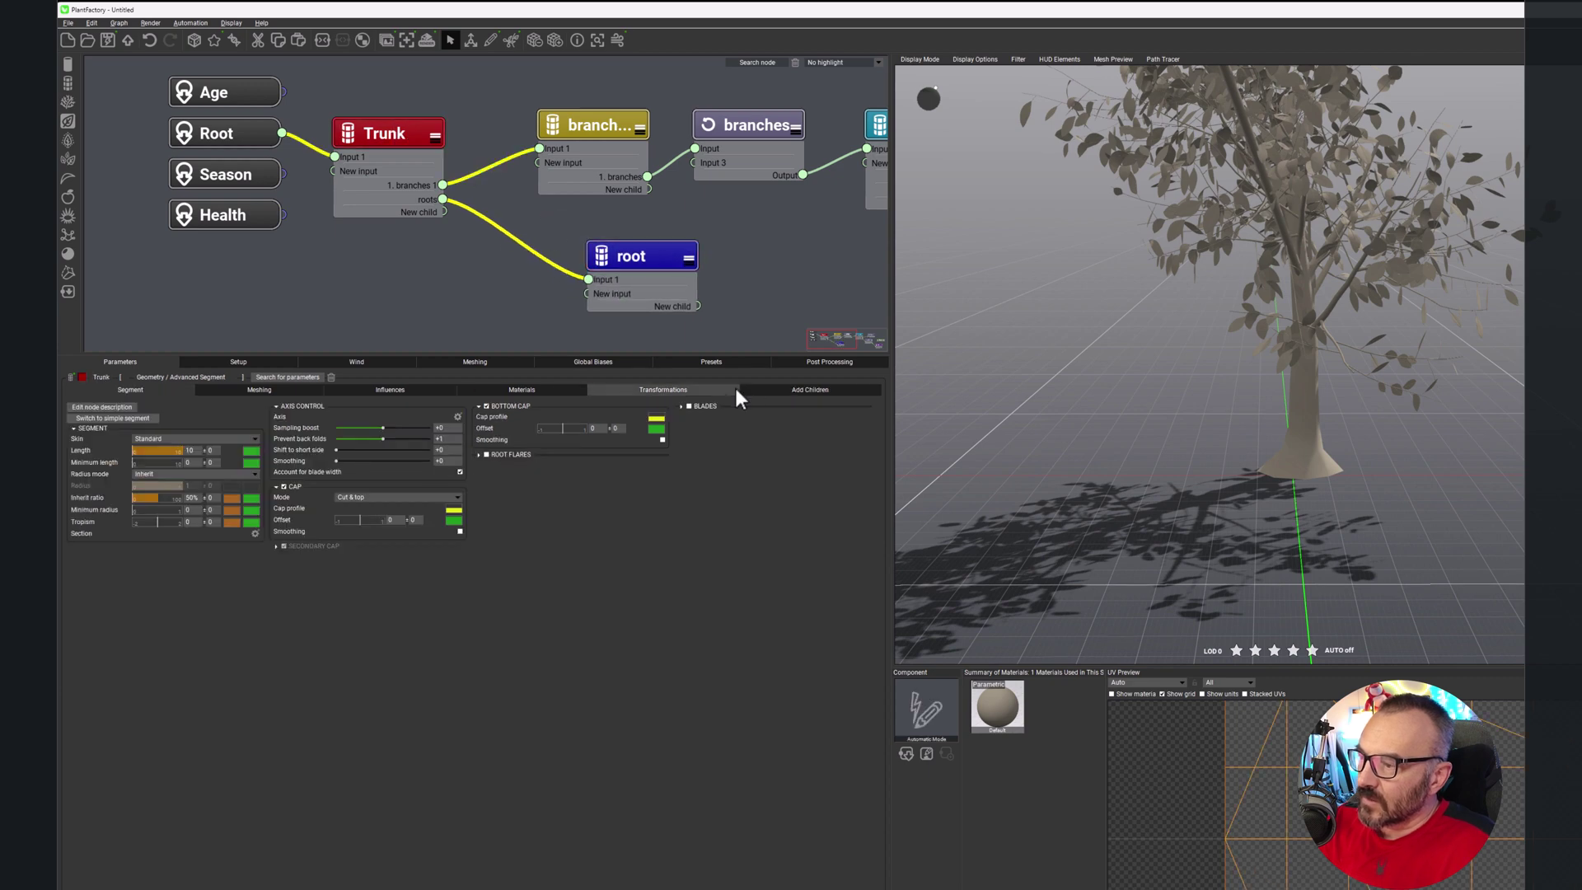
click(828, 392)
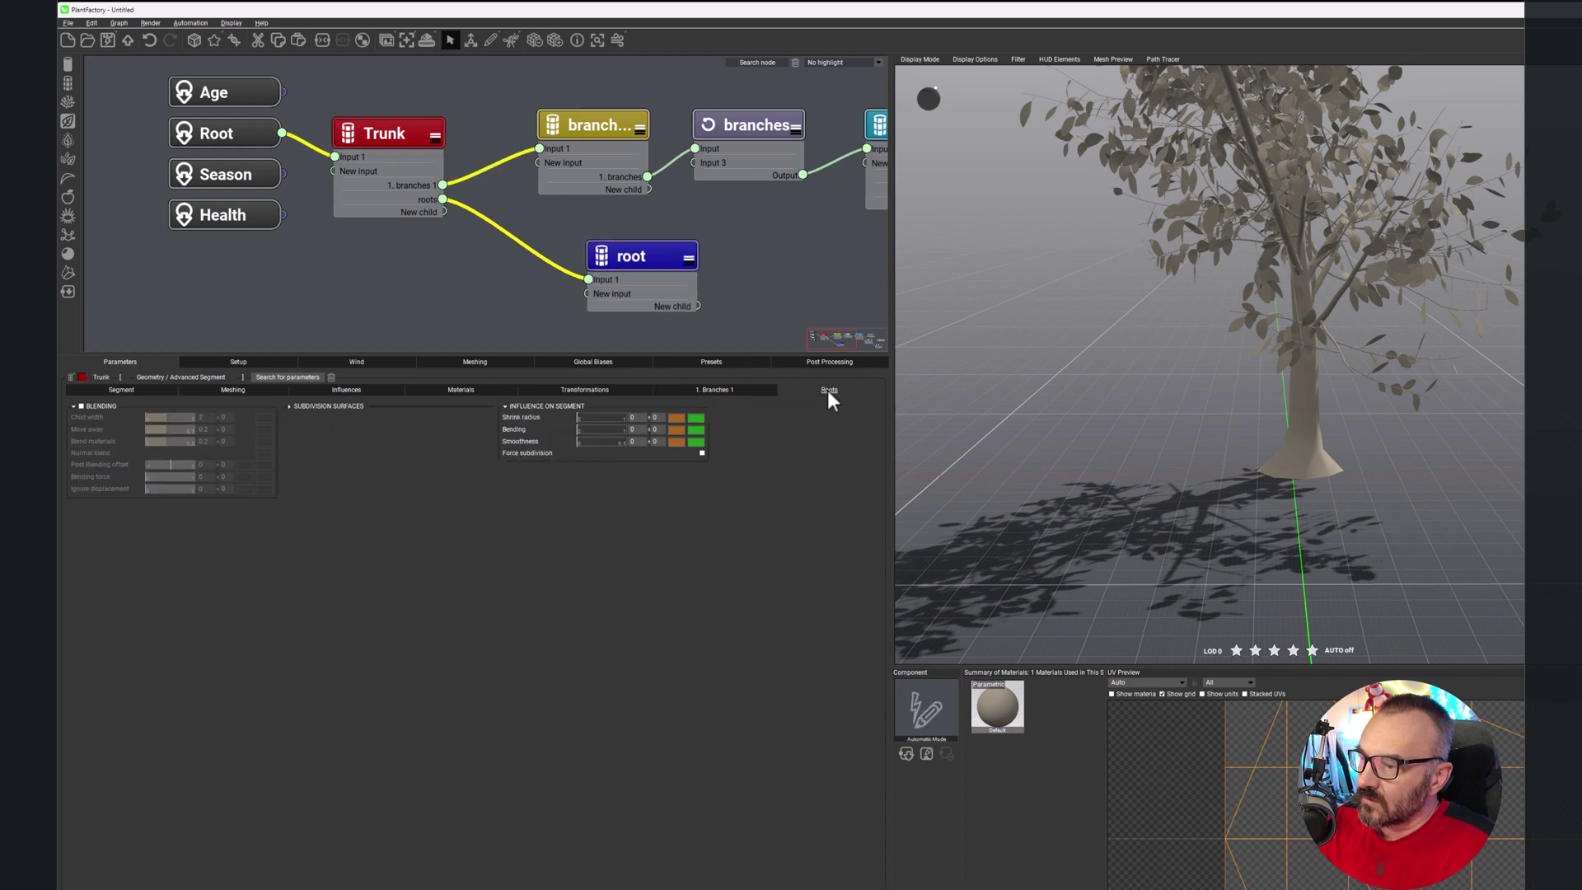
click(81, 406)
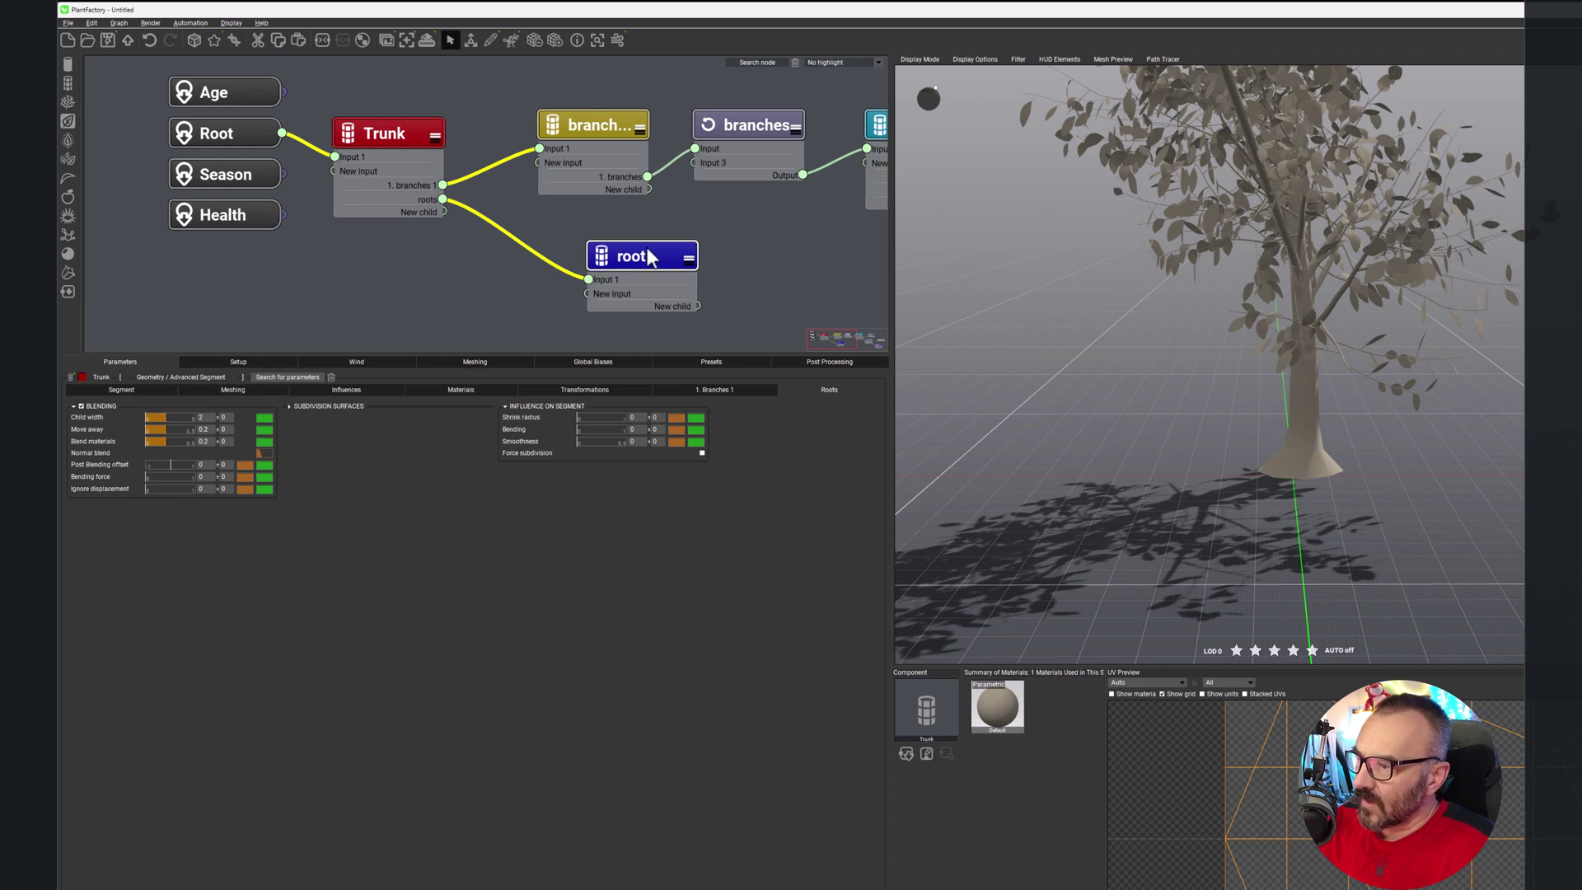
click(672, 257)
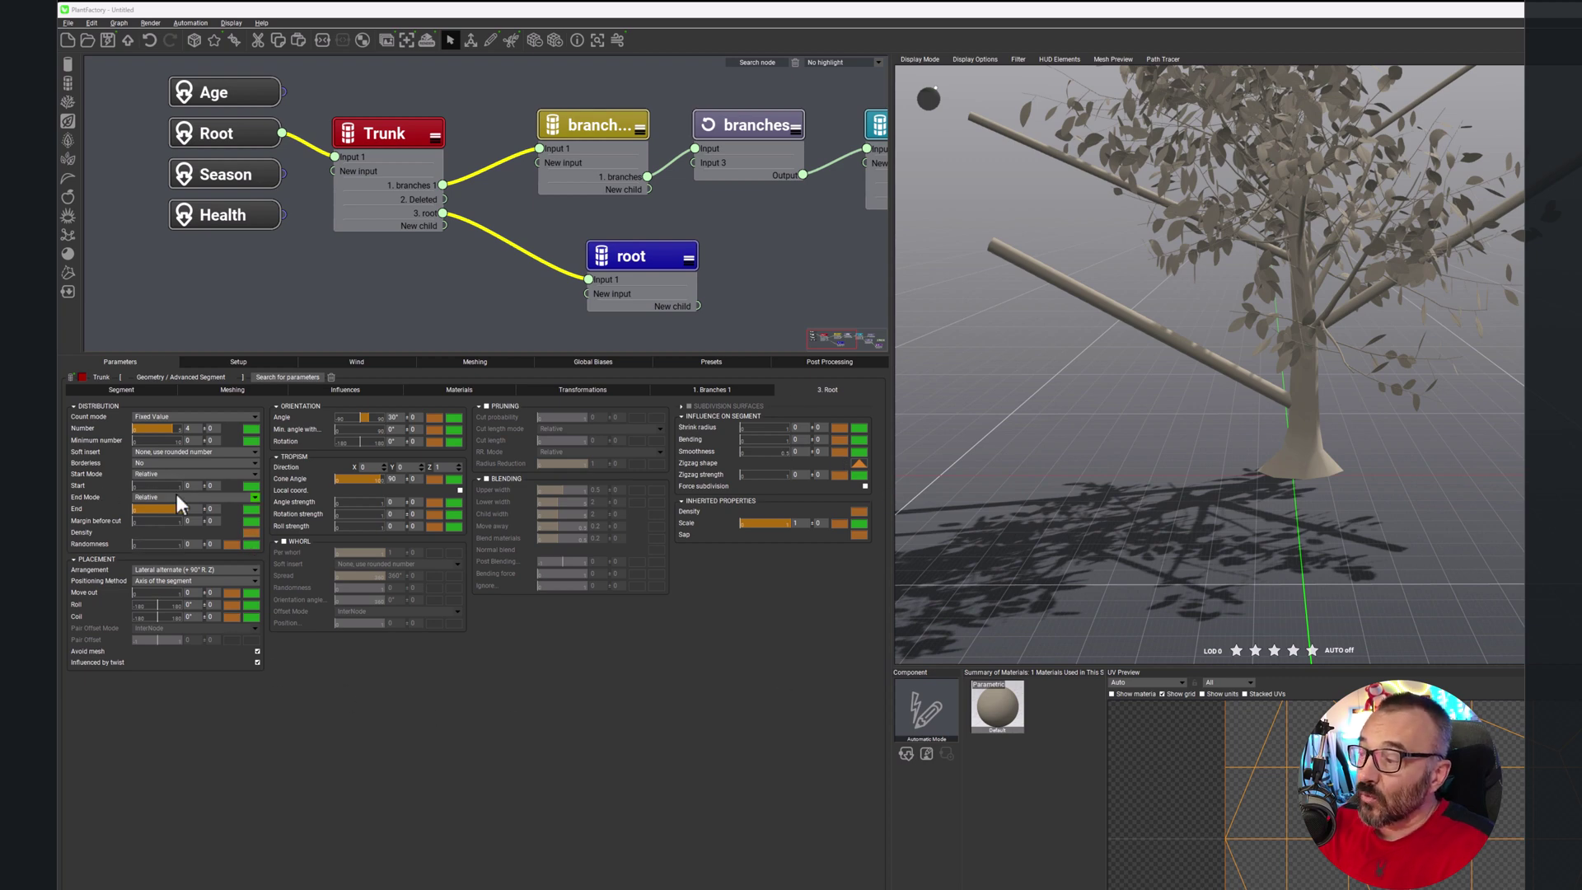
Step: Set the distribution End of the Trunk's root child to 0 and its orientation Angle to 0°
drag(176, 508, 128, 497)
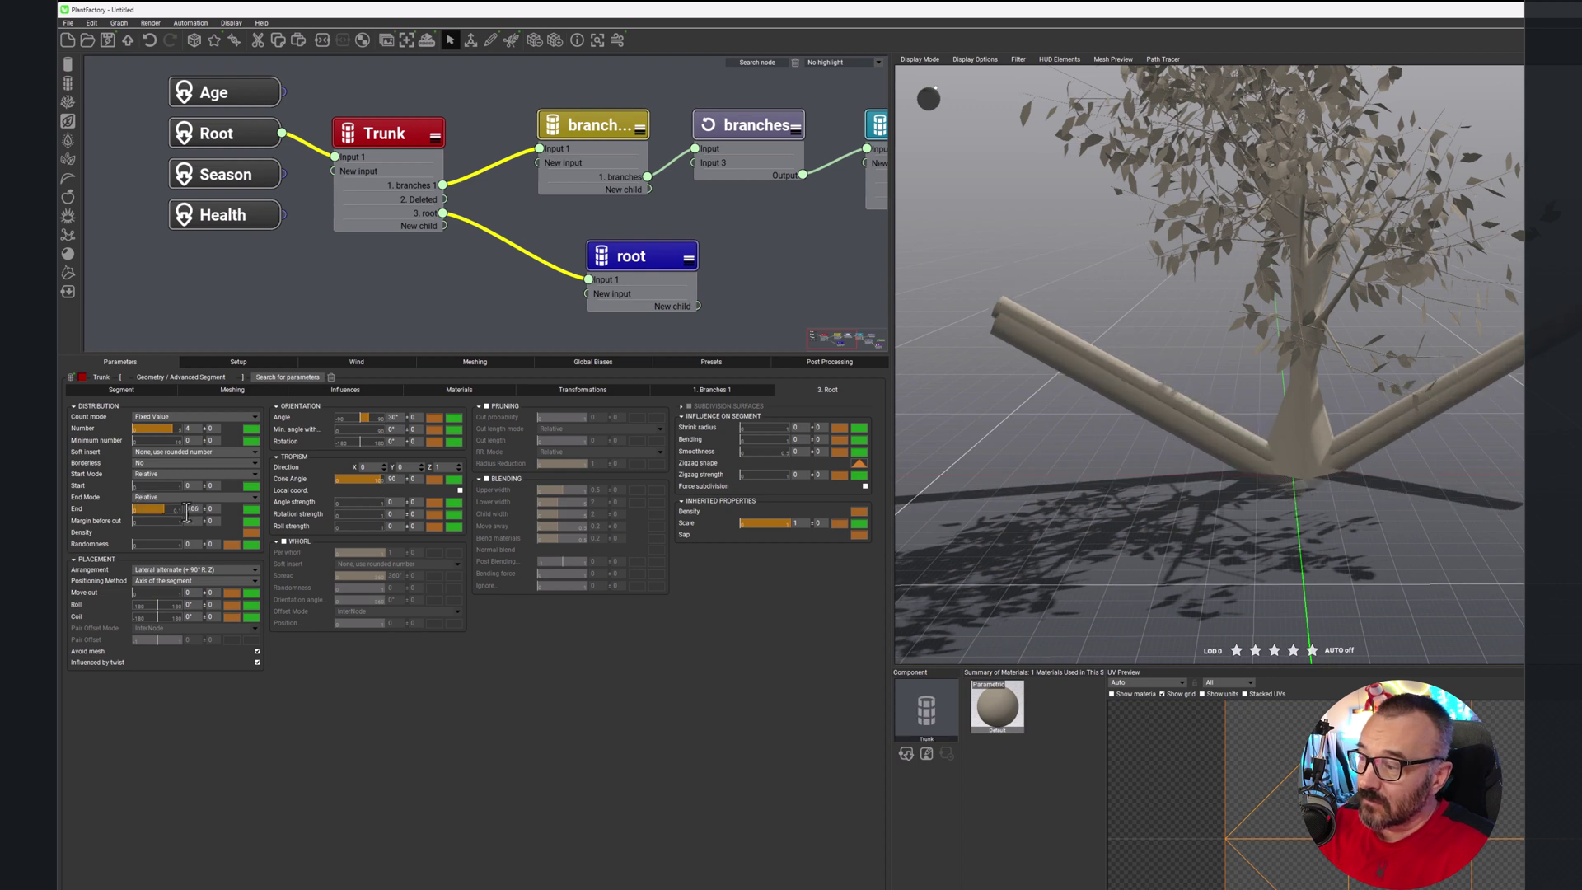
click(192, 508)
text(01)
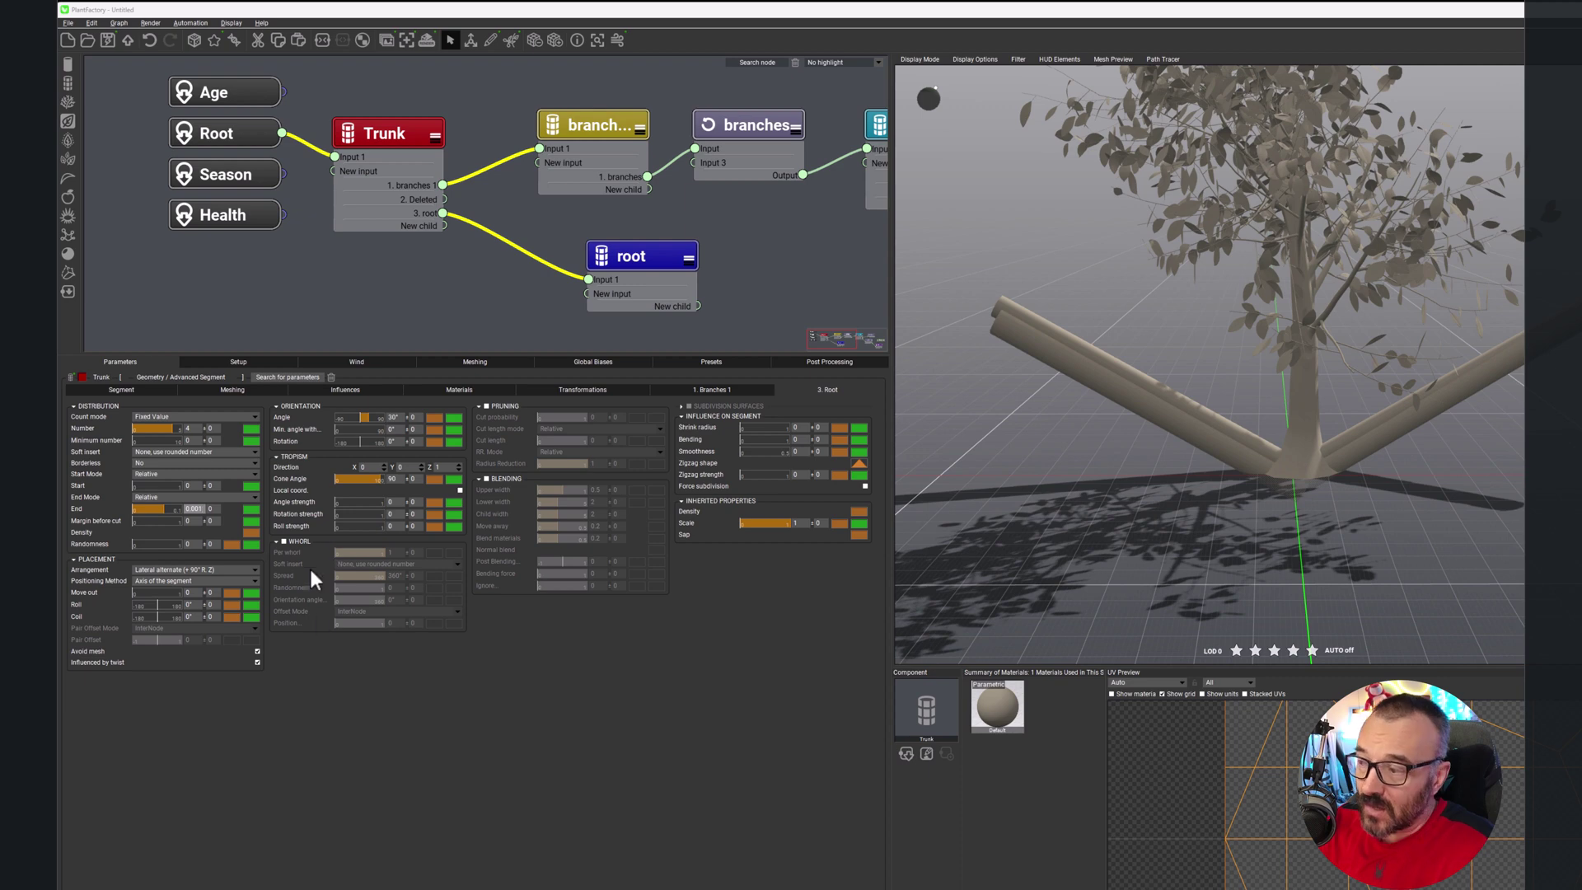
key(Return)
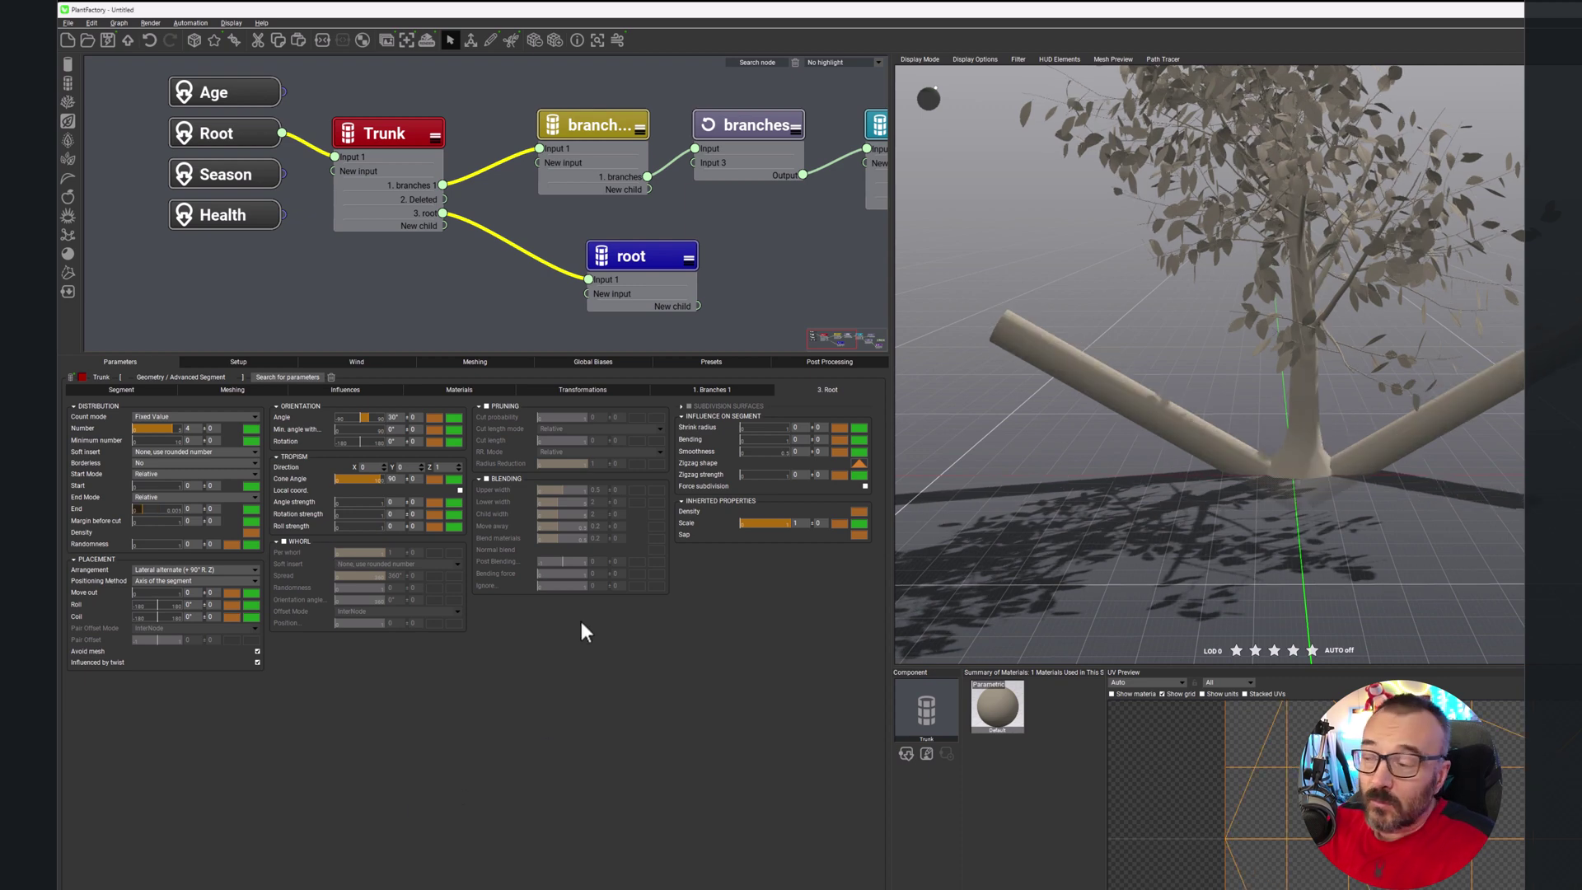
click(396, 417)
text(0)
key(Return)
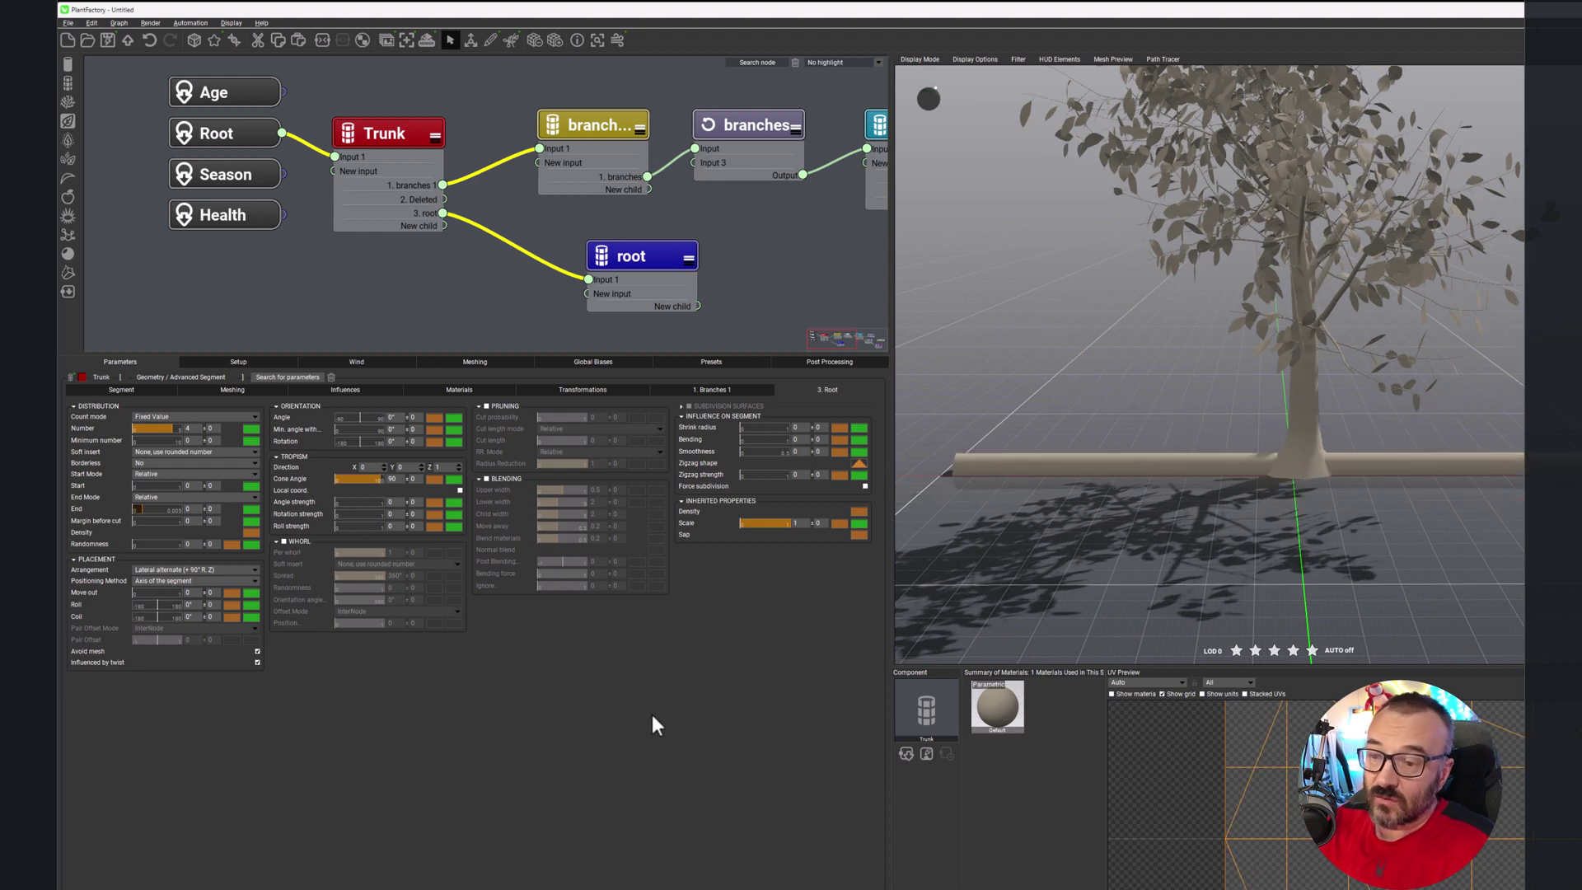
Step: Set the placement Roll of the root child to 120° with a variation of 90
drag(1217, 472, 1279, 494)
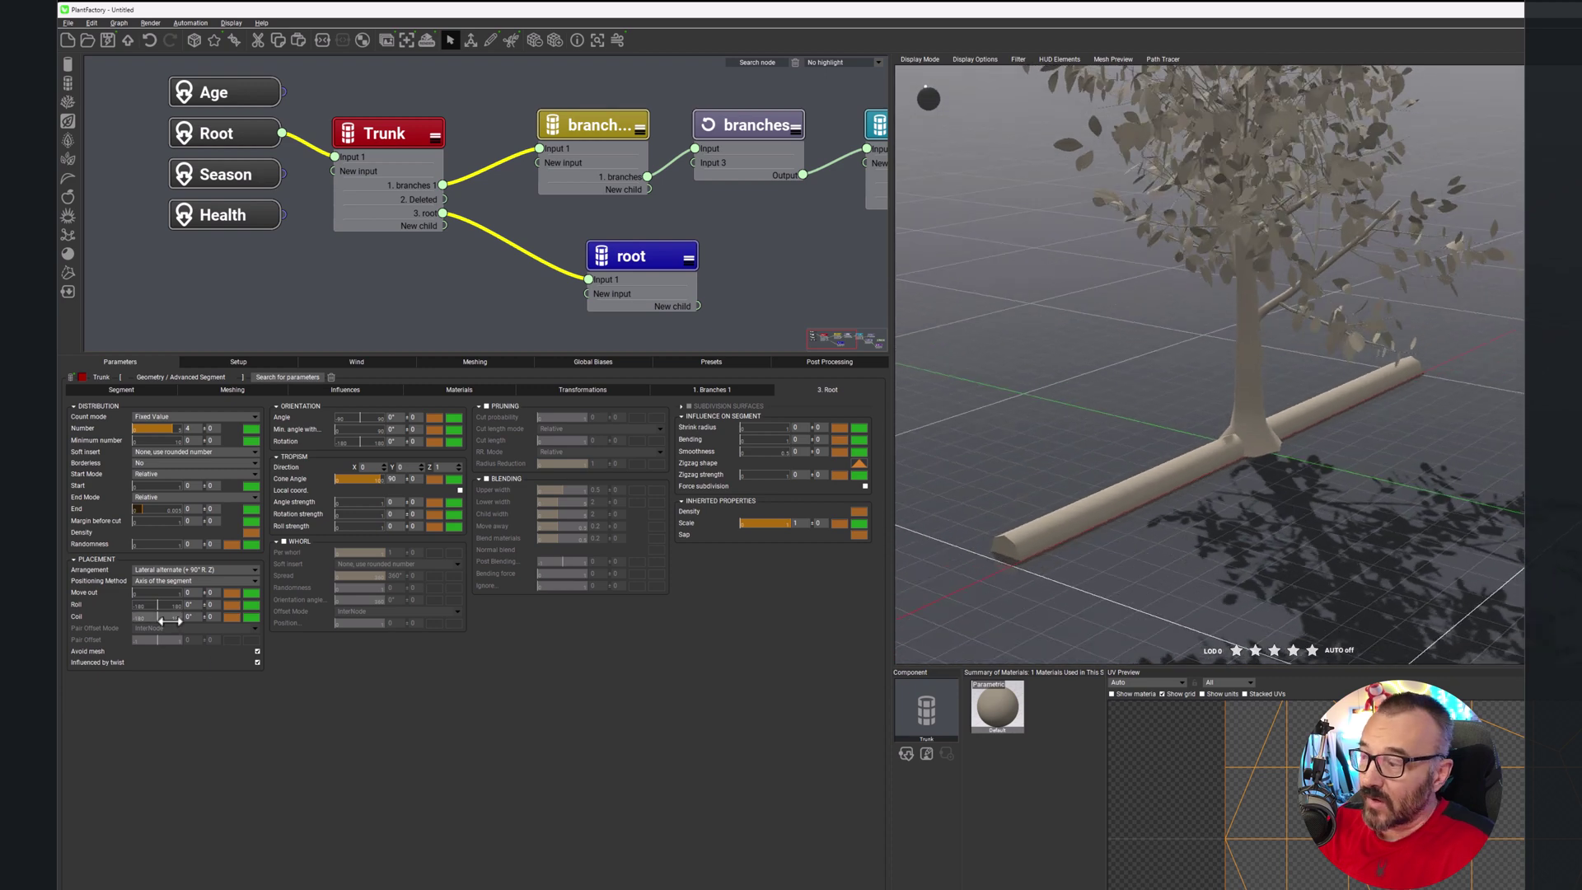
click(193, 604)
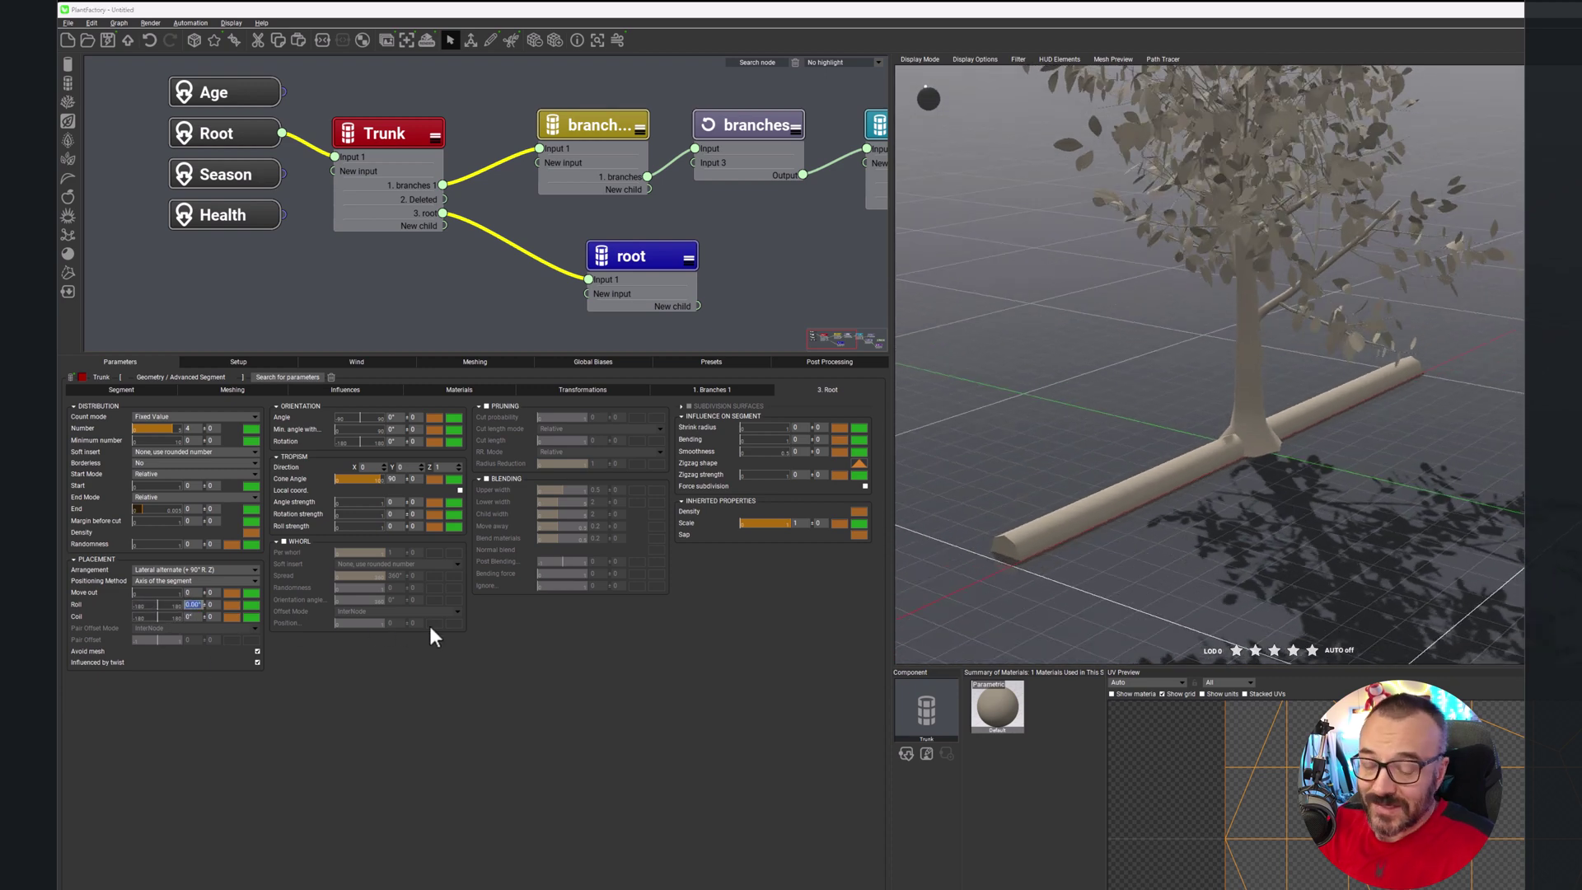
text(125)
key(Return)
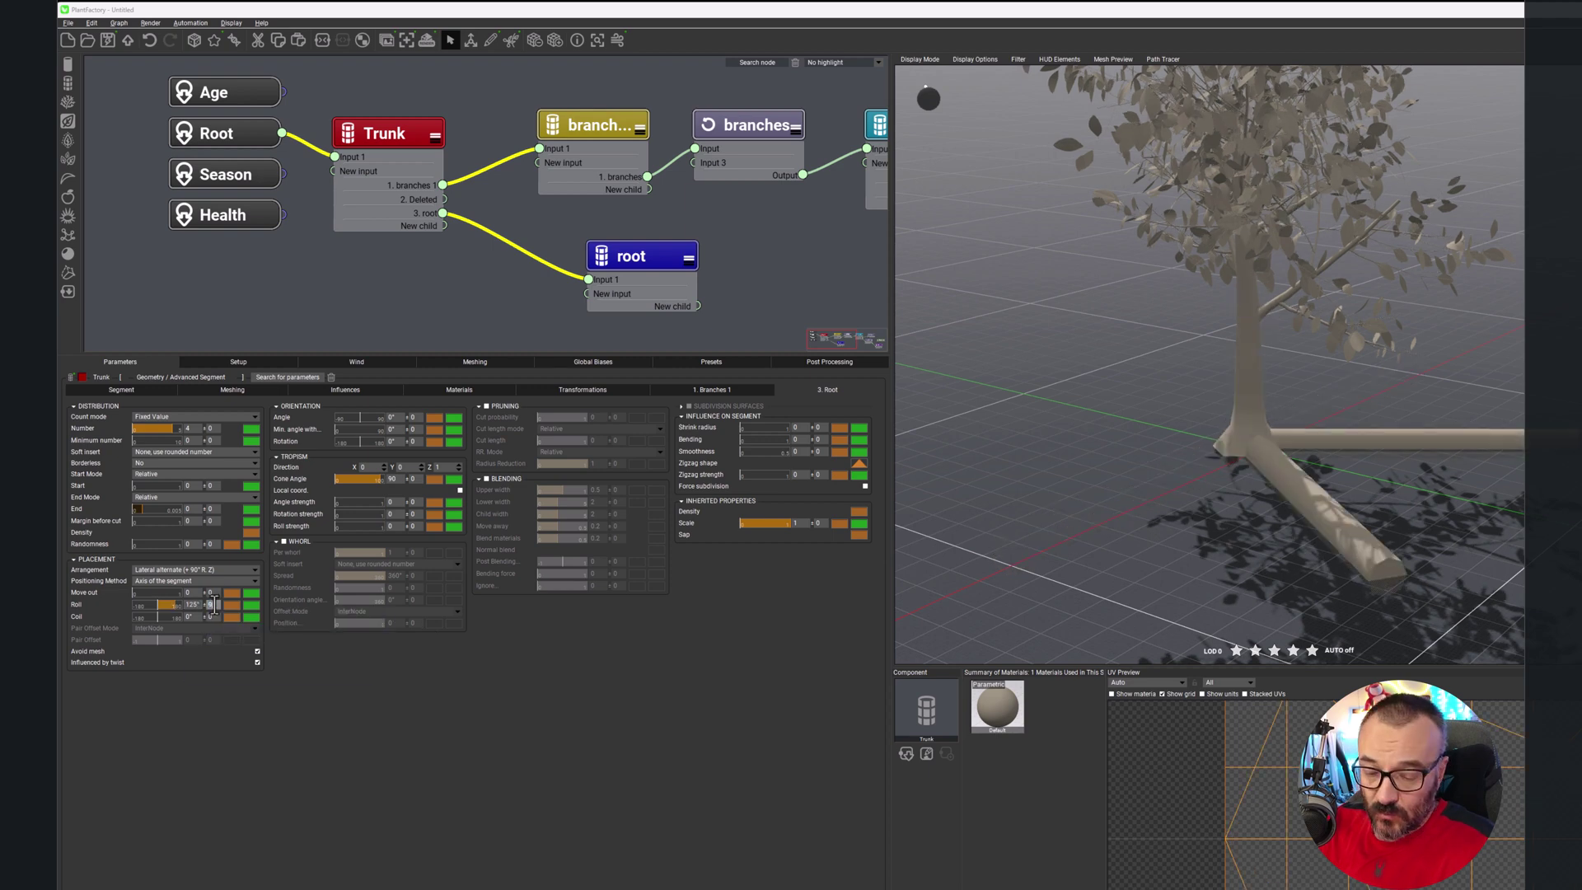
text(90)
Step: Set the placement Coil of the root child to 137° with a variation of 90
click(196, 618)
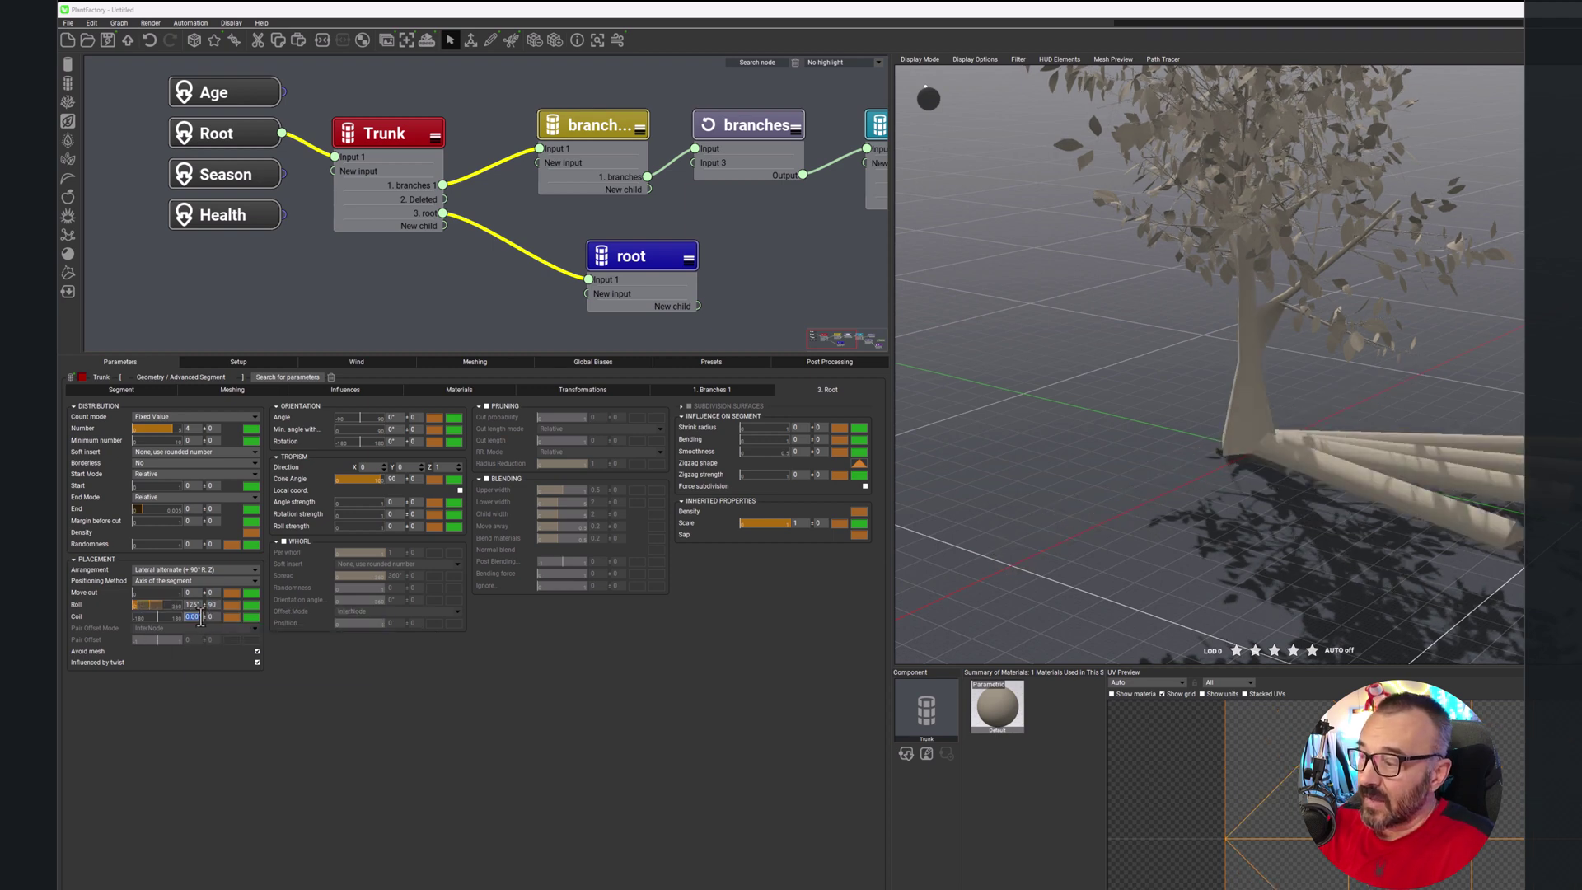
text(13)
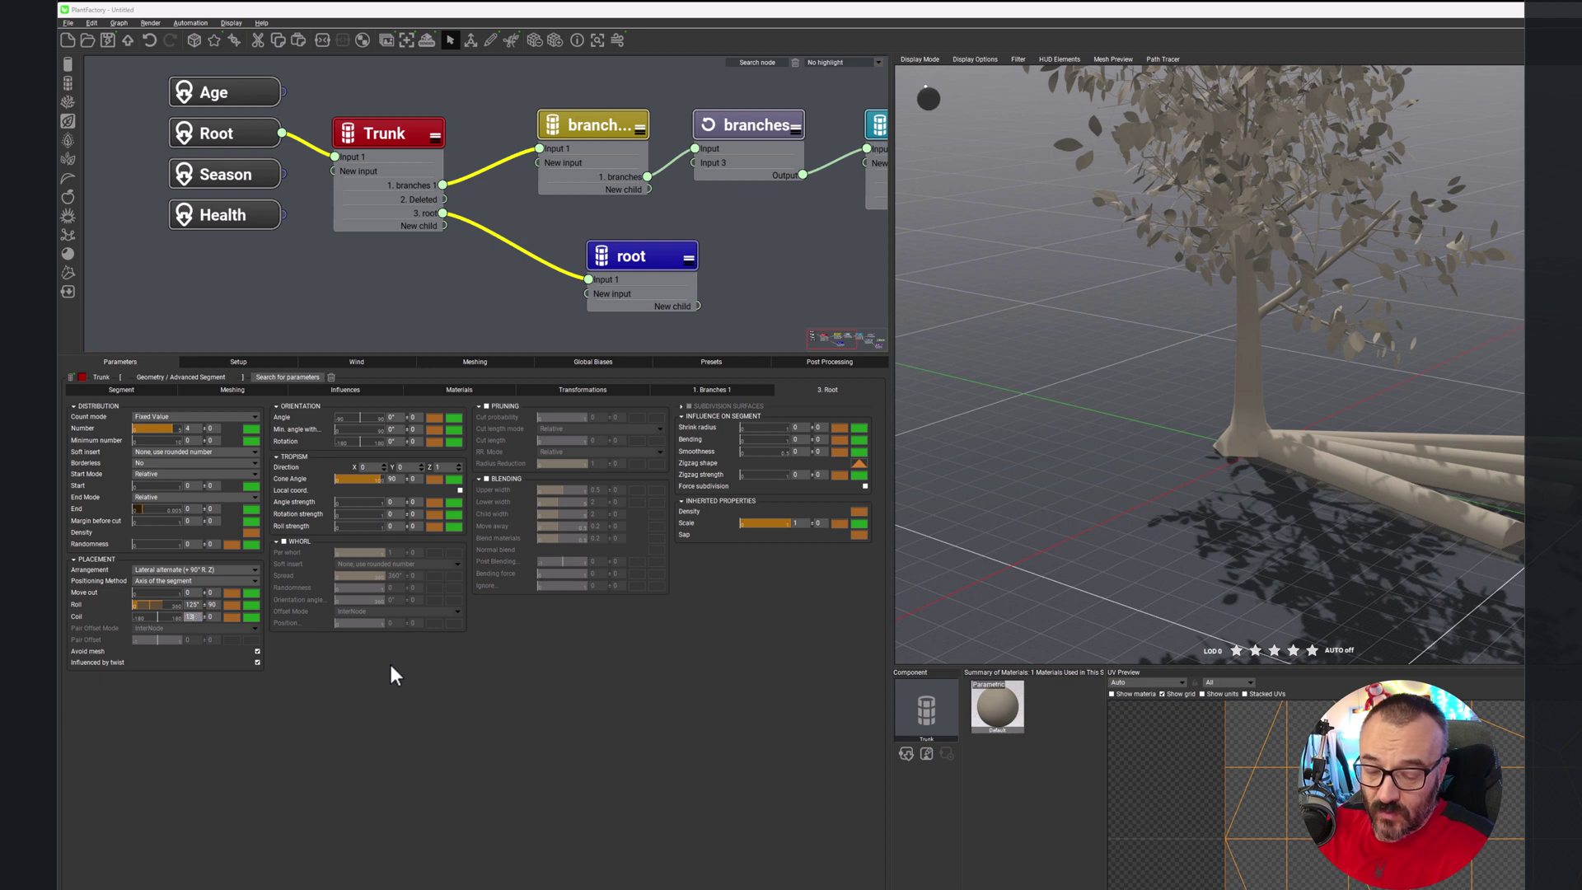
click(212, 617)
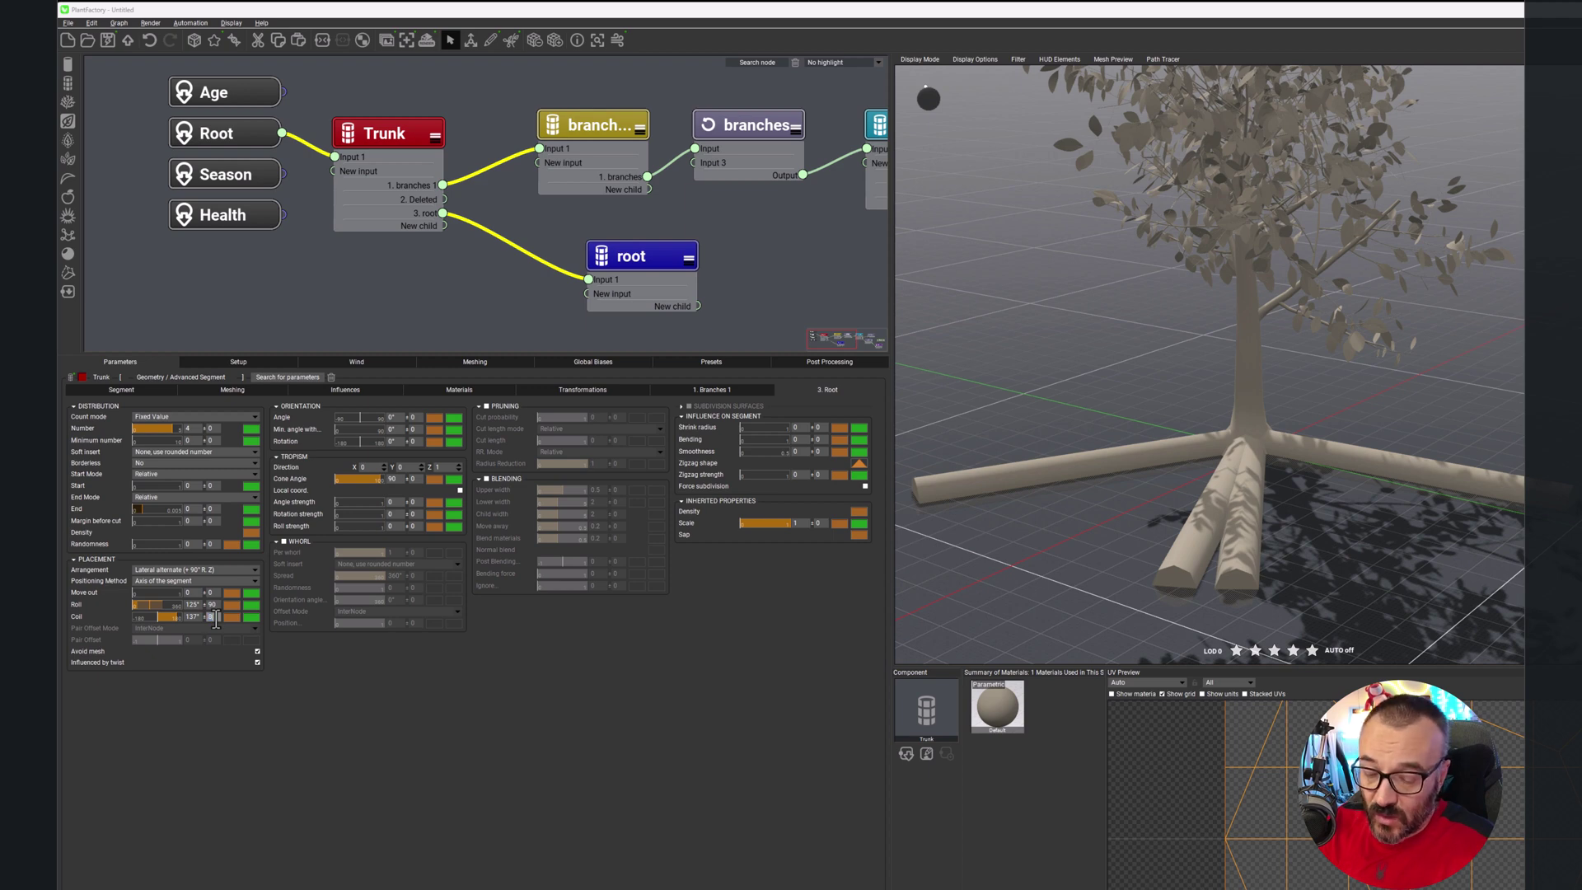
click(540, 723)
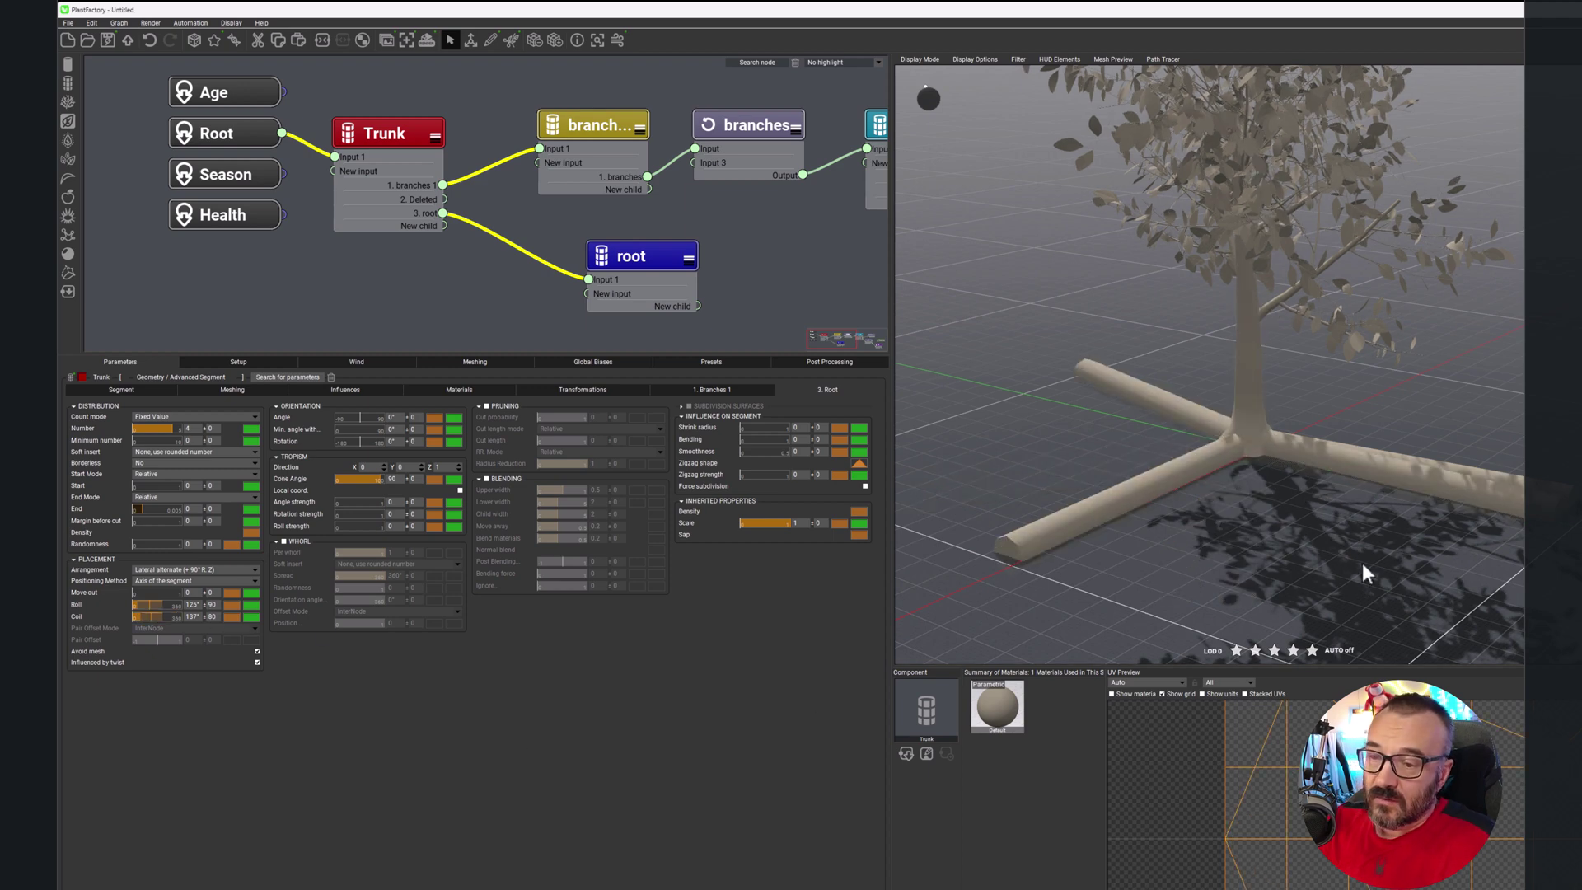
Step: Generate two new random variations of the tree and check how the roots spread around the trunk
right_drag(1250, 522, 1252, 517)
drag(1326, 523, 1237, 506)
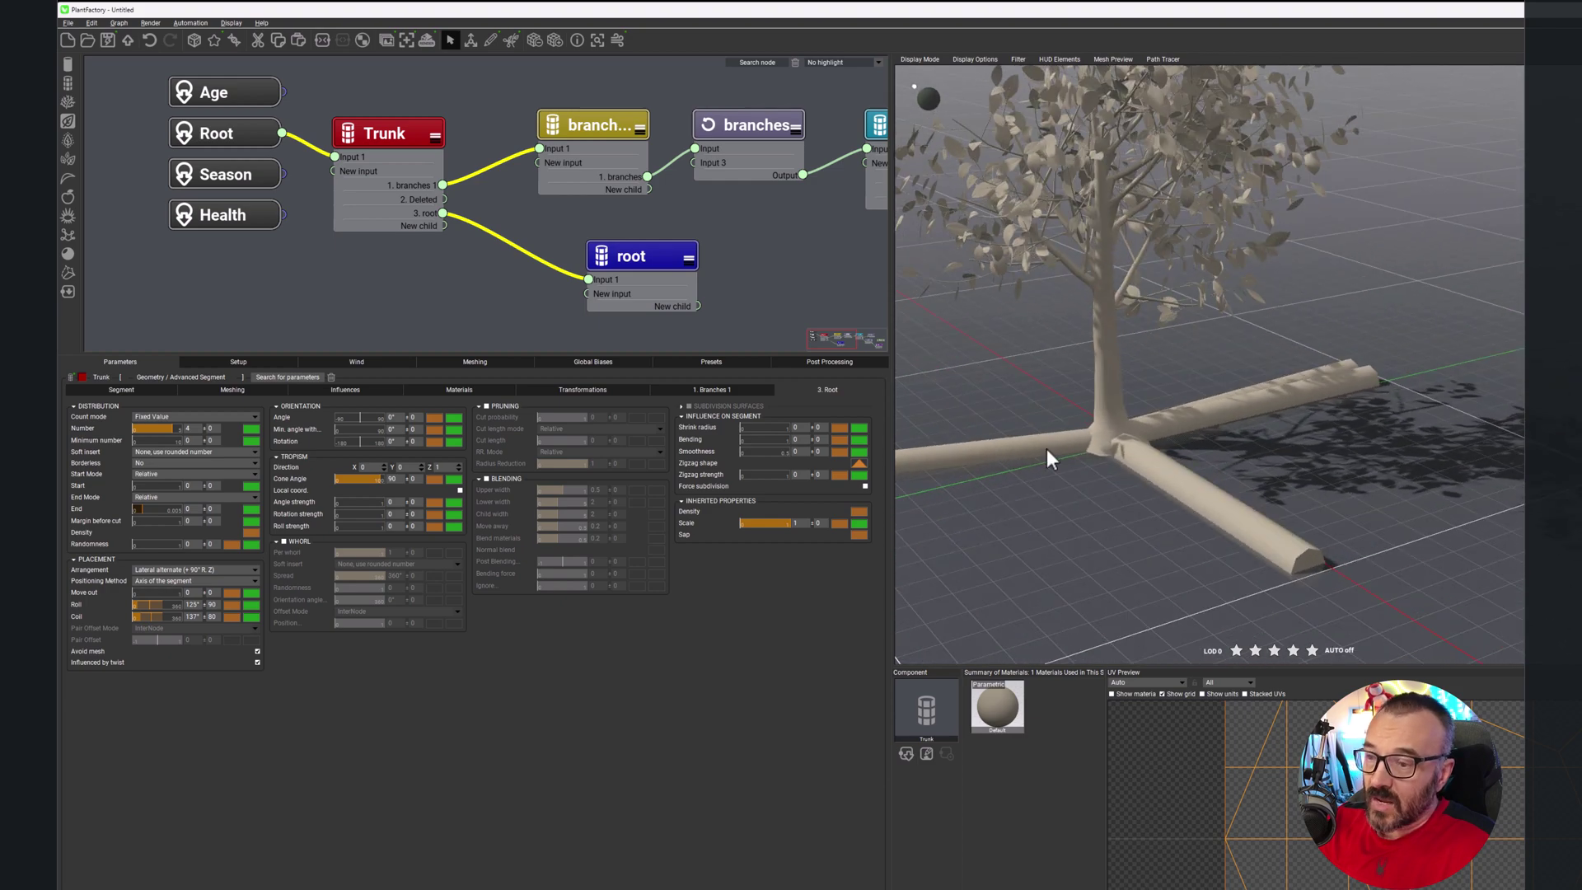
click(195, 39)
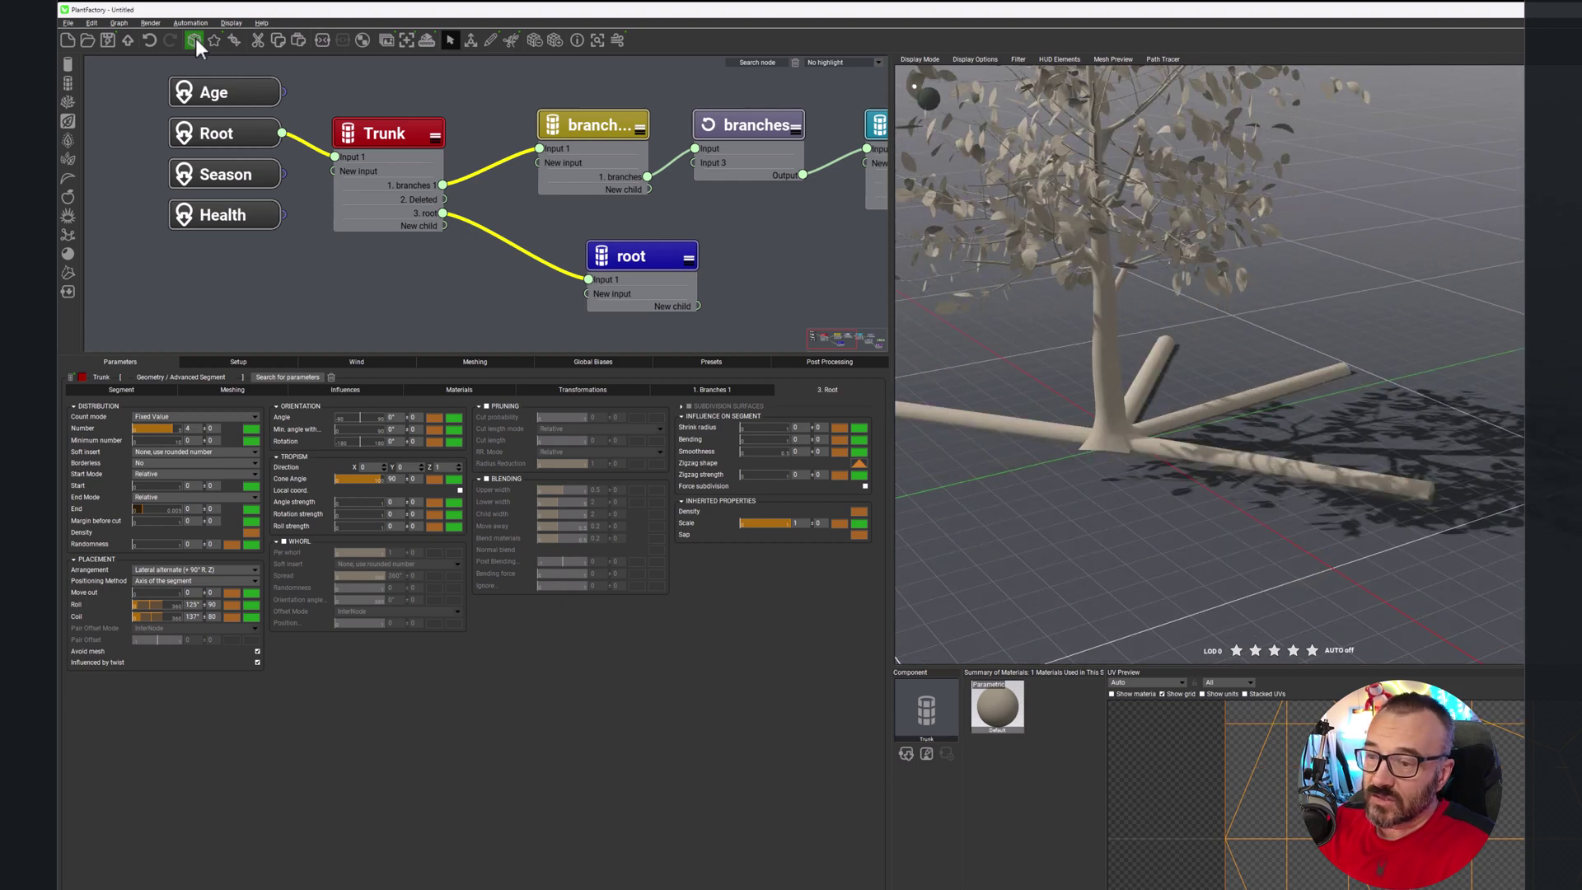
click(196, 40)
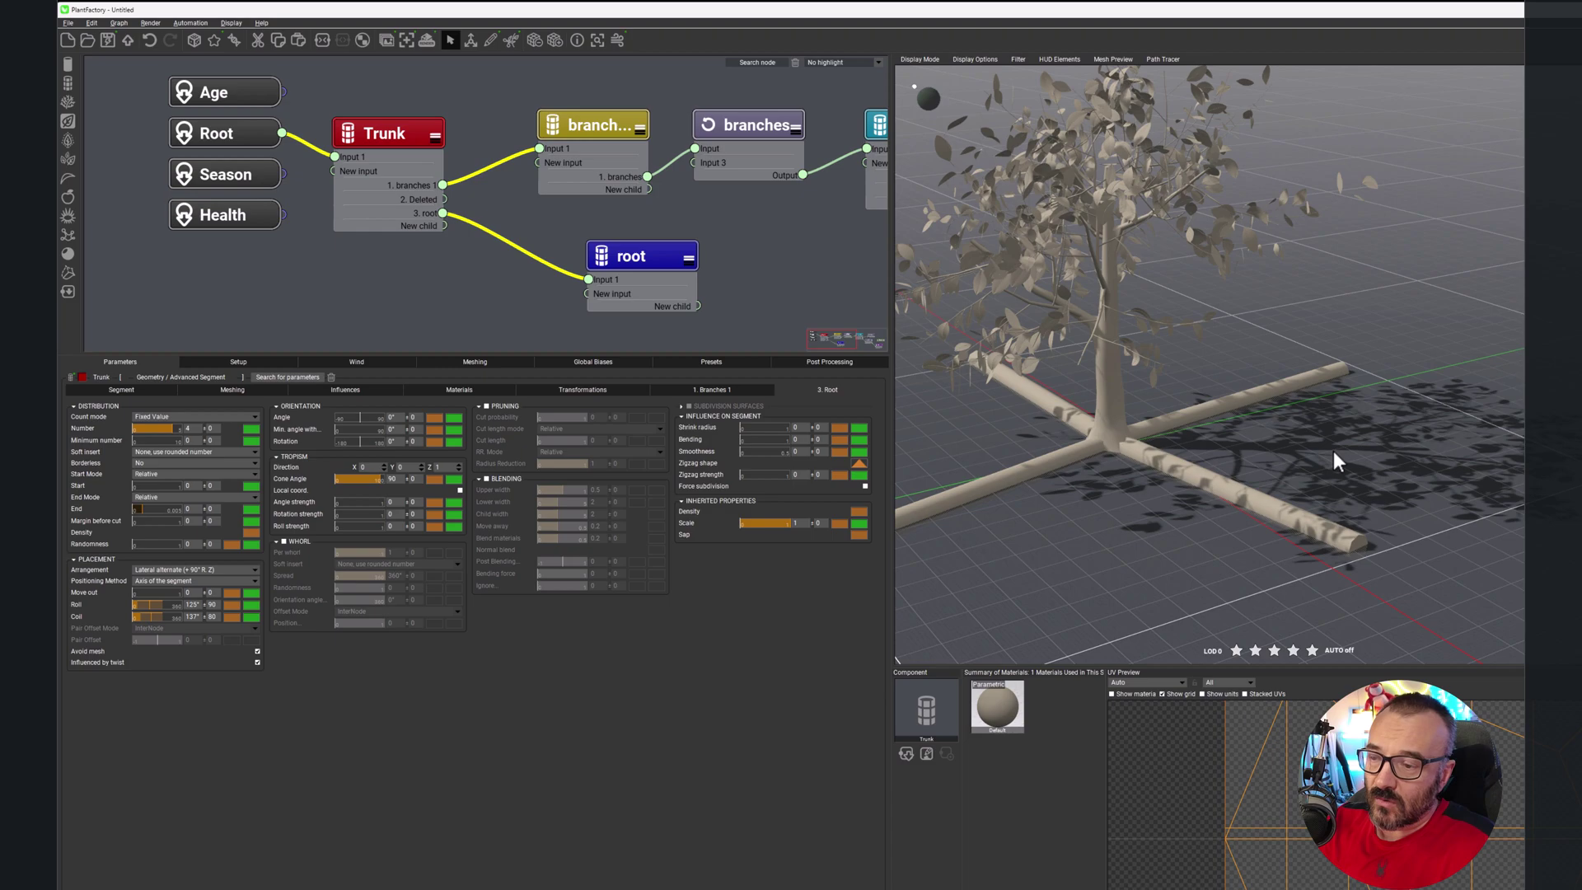
drag(1041, 415, 1140, 424)
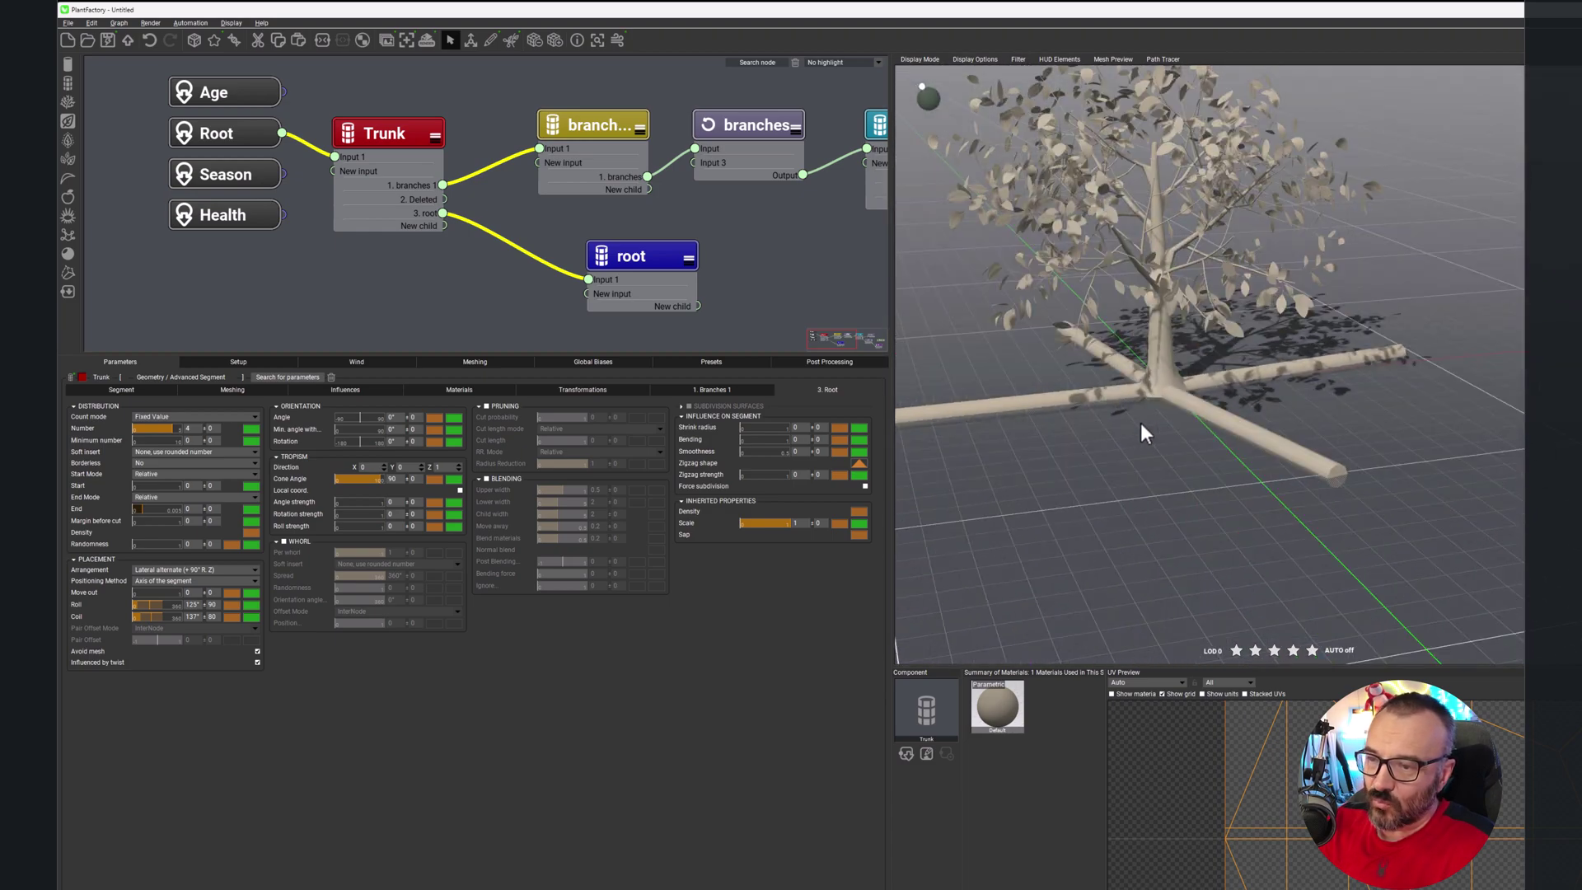
Step: Set the root child's Number to 8 with a variation of 2 and its Shrink radius to 0.1
double_click(187, 428)
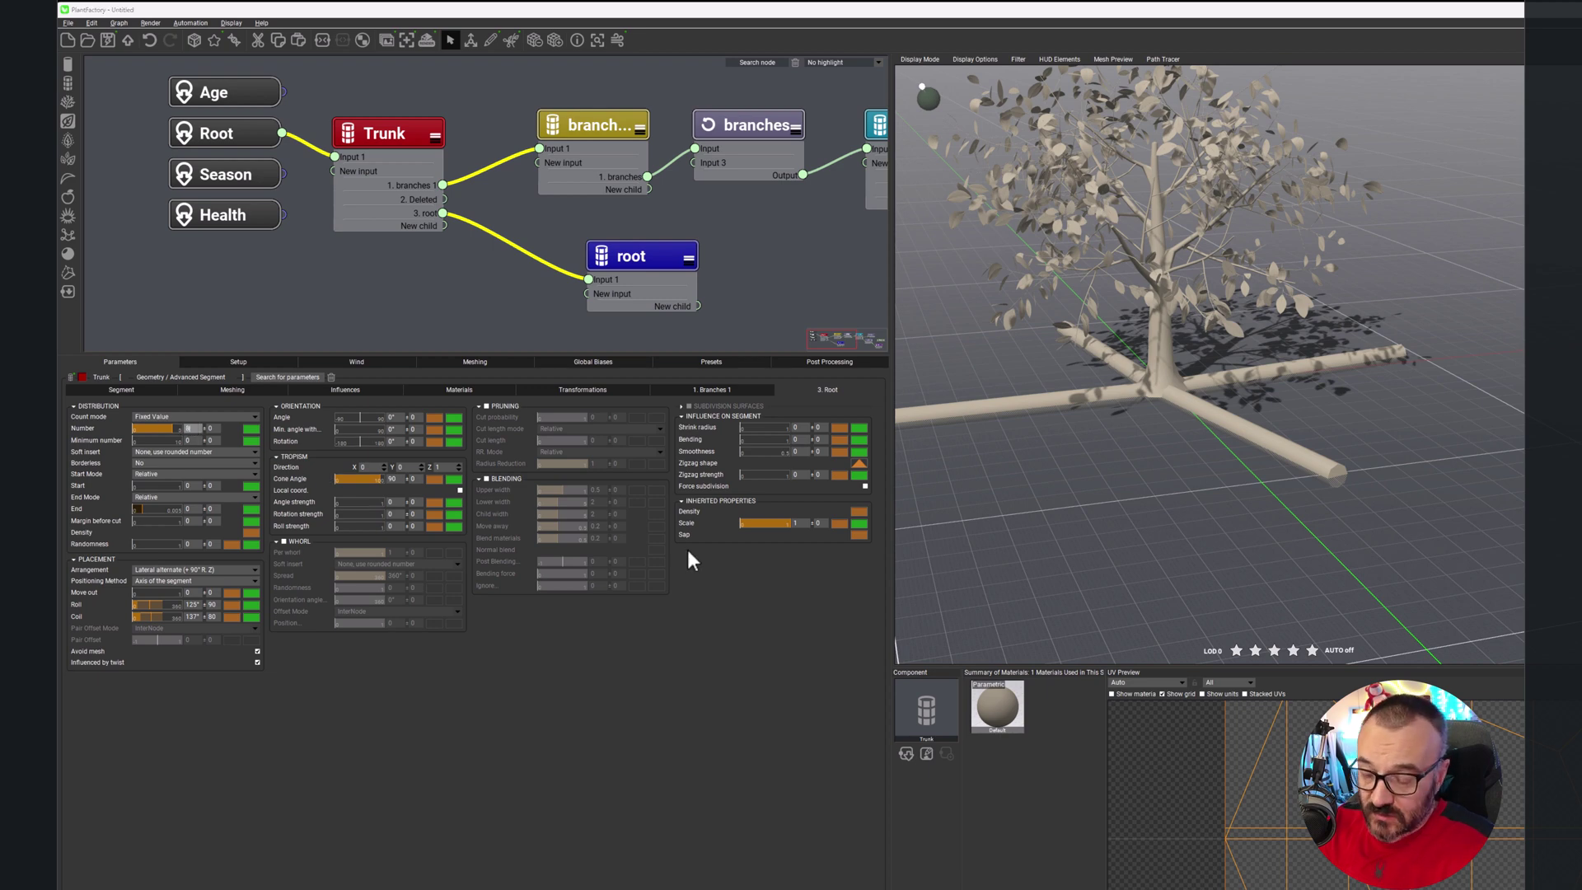
key(Tab)
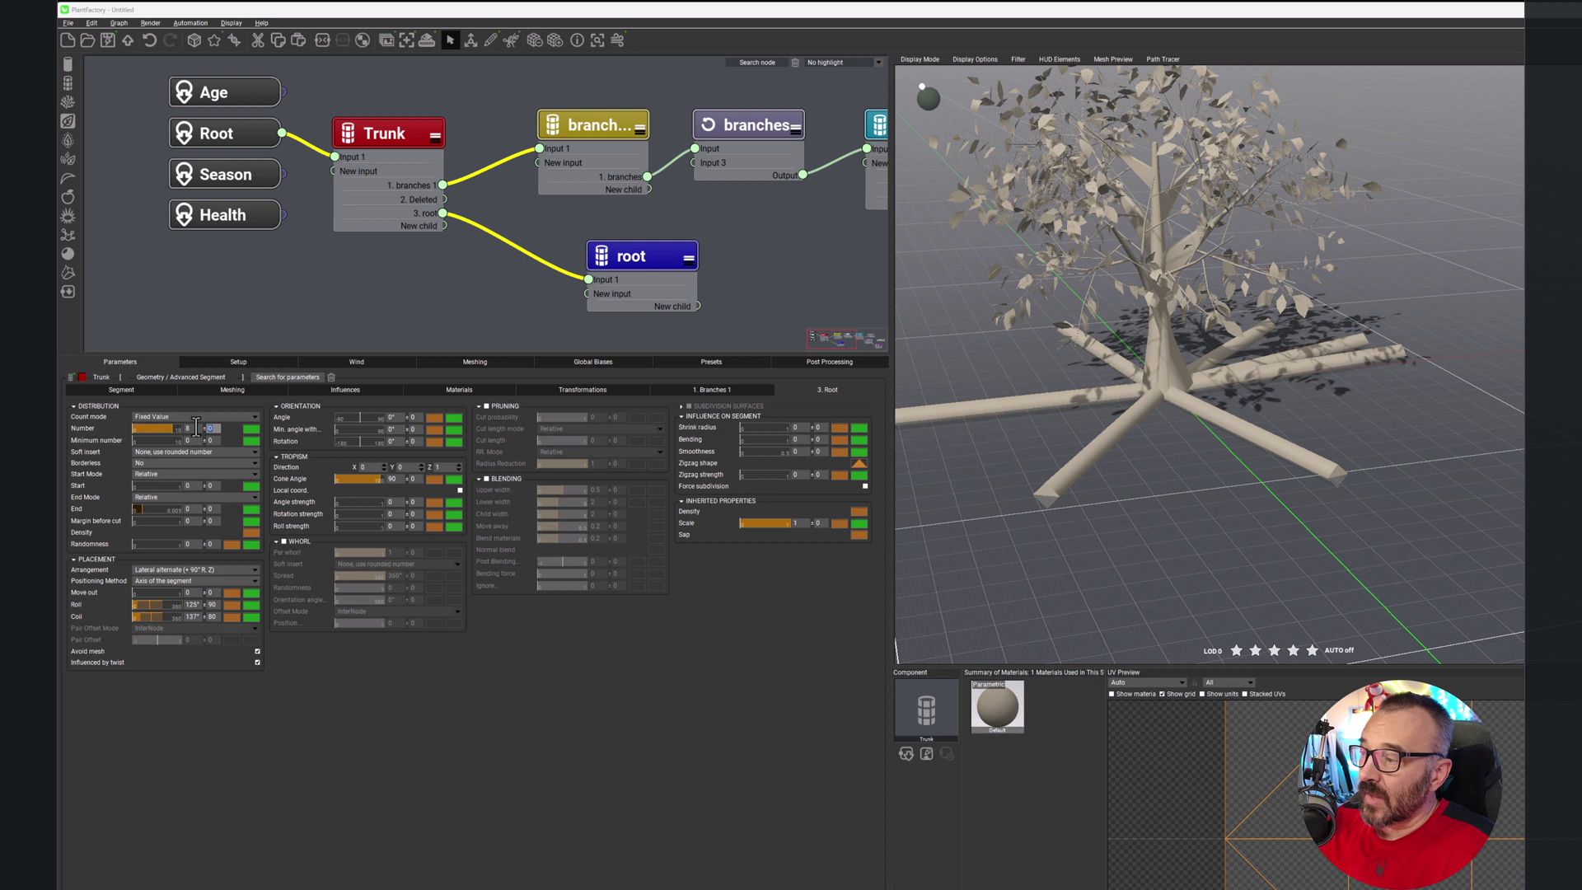
text(2)
key(Return)
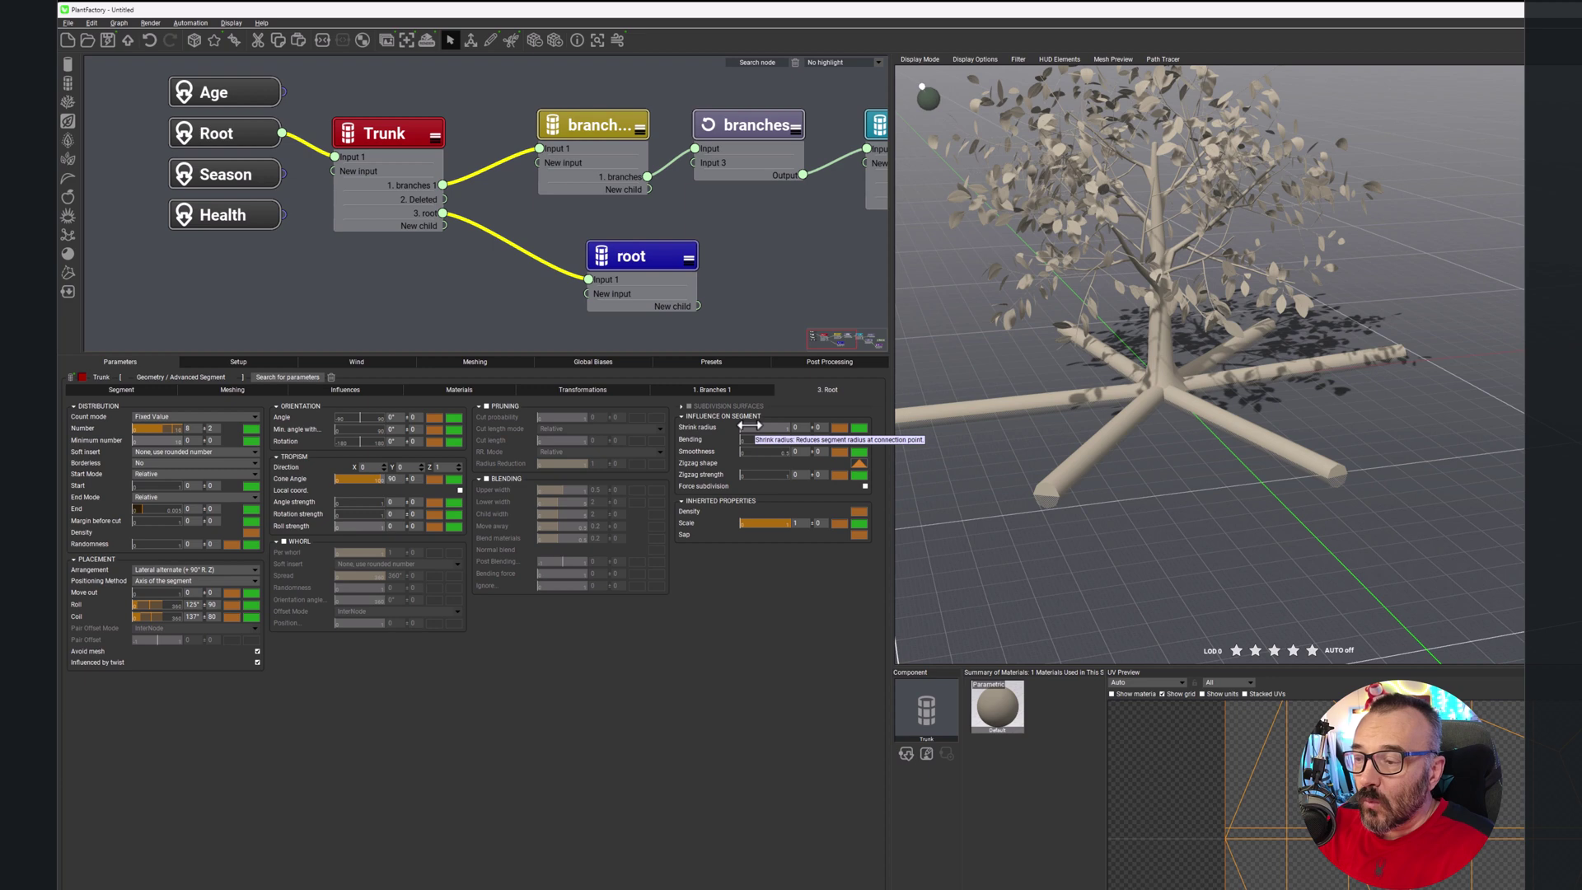
drag(748, 426, 754, 425)
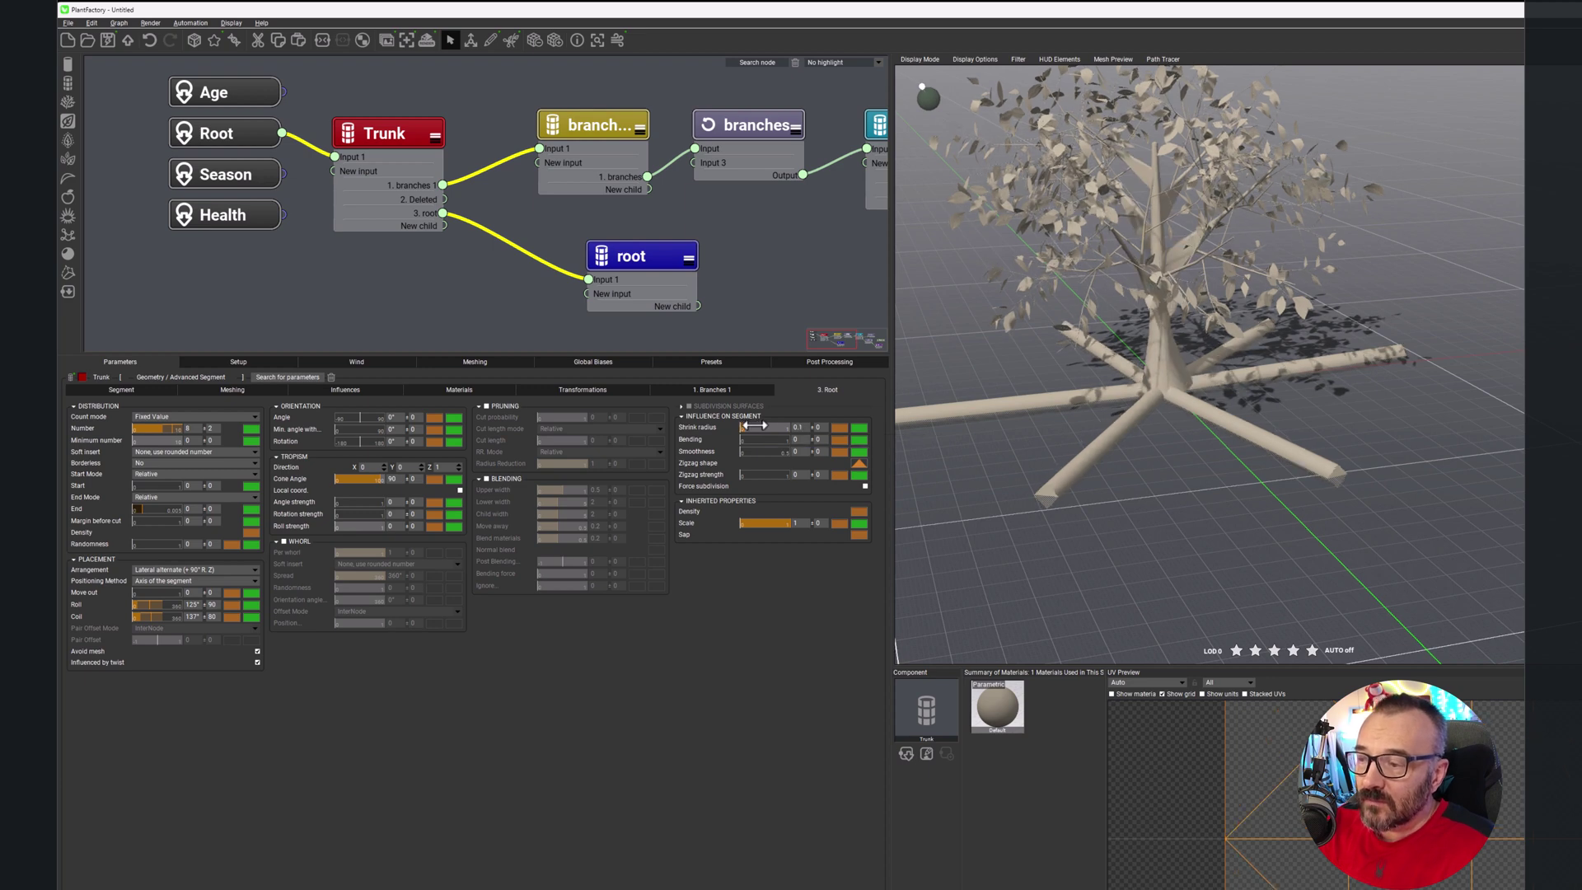
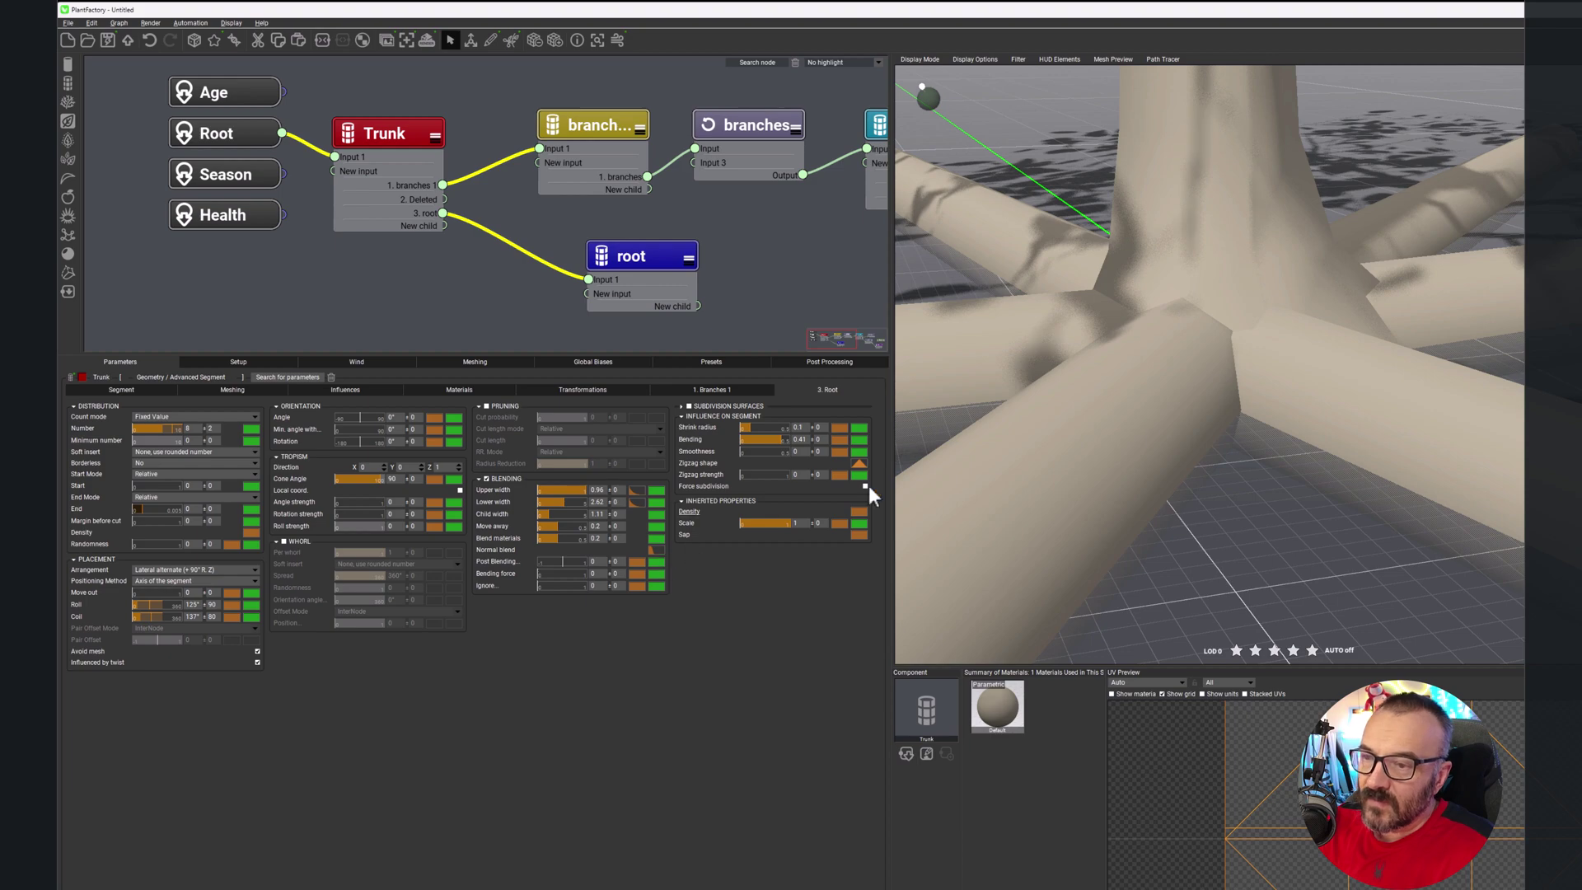
Step: Set the End limit of the root child's distribution to 0.01
scroll(1205, 343, down, 5)
drag(1190, 373, 1120, 397)
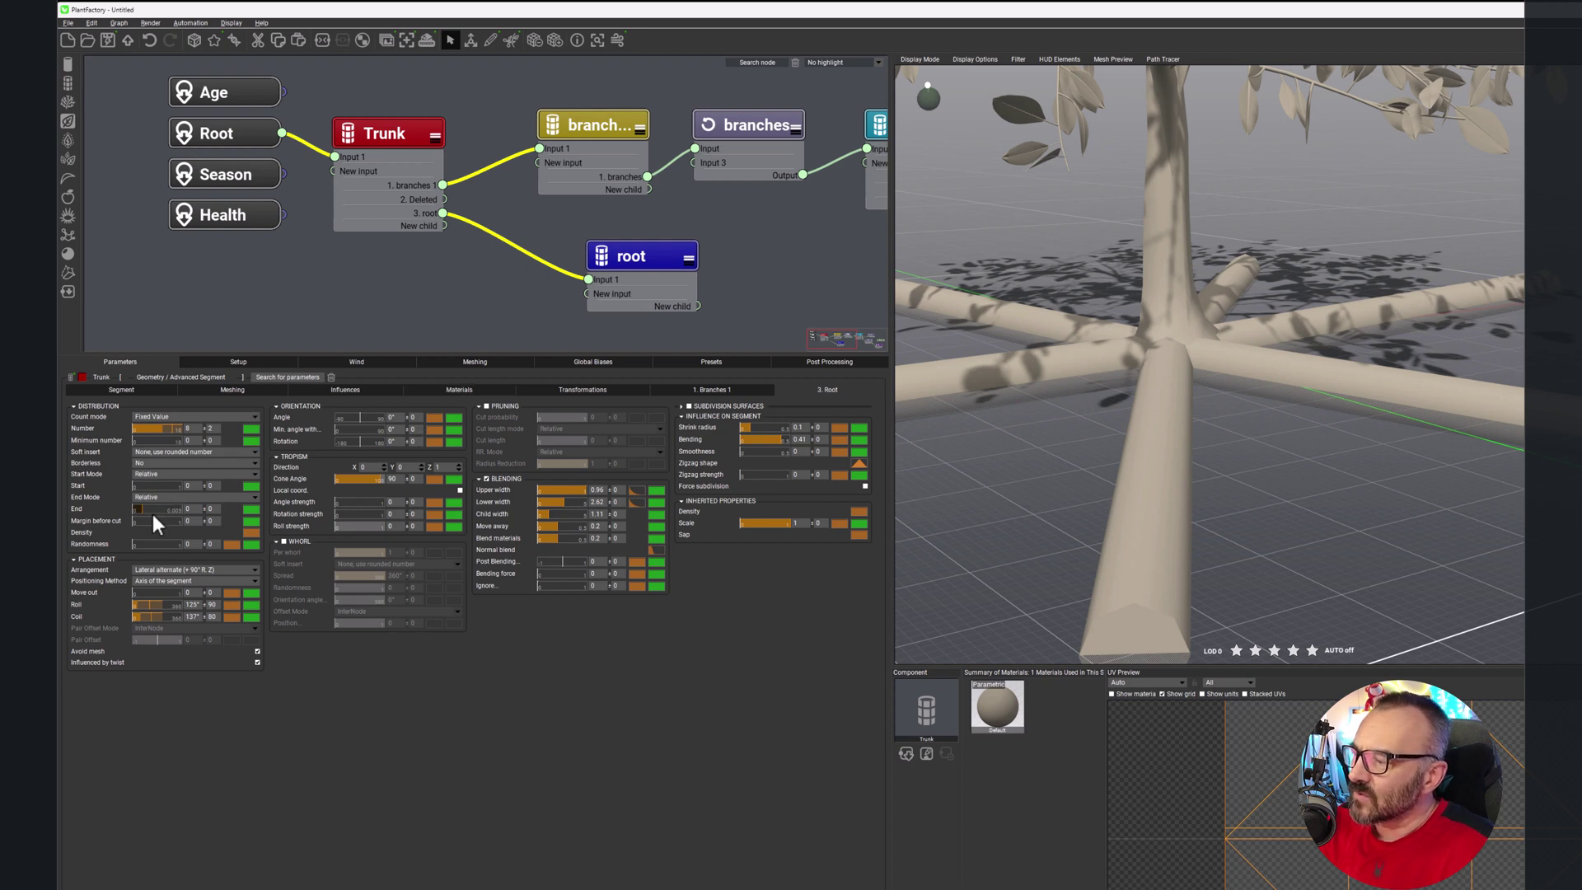
click(211, 508)
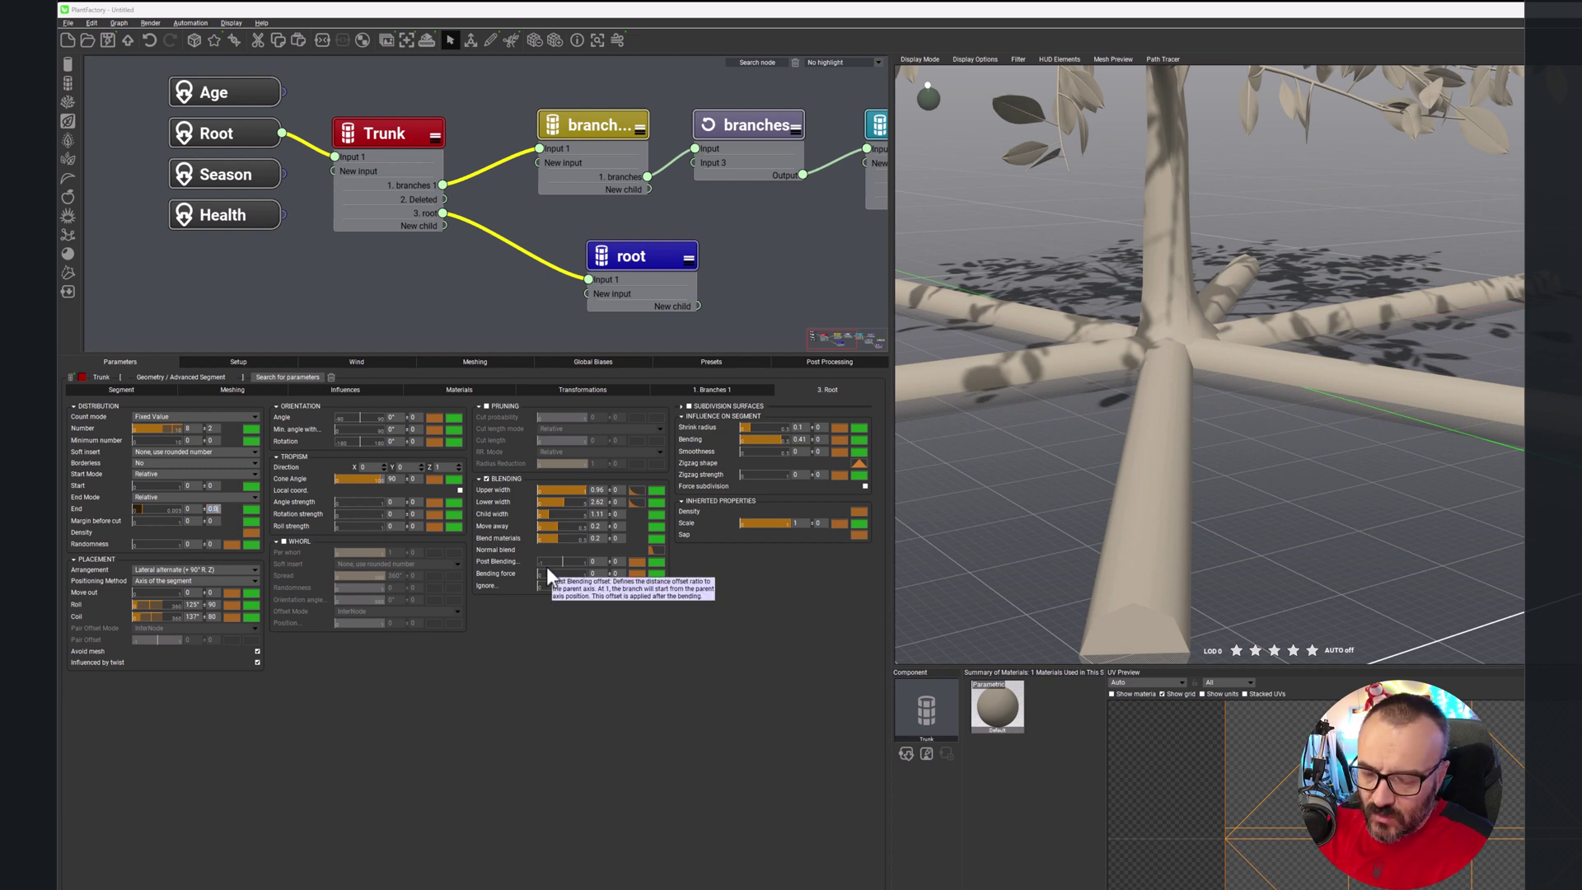
key(Return)
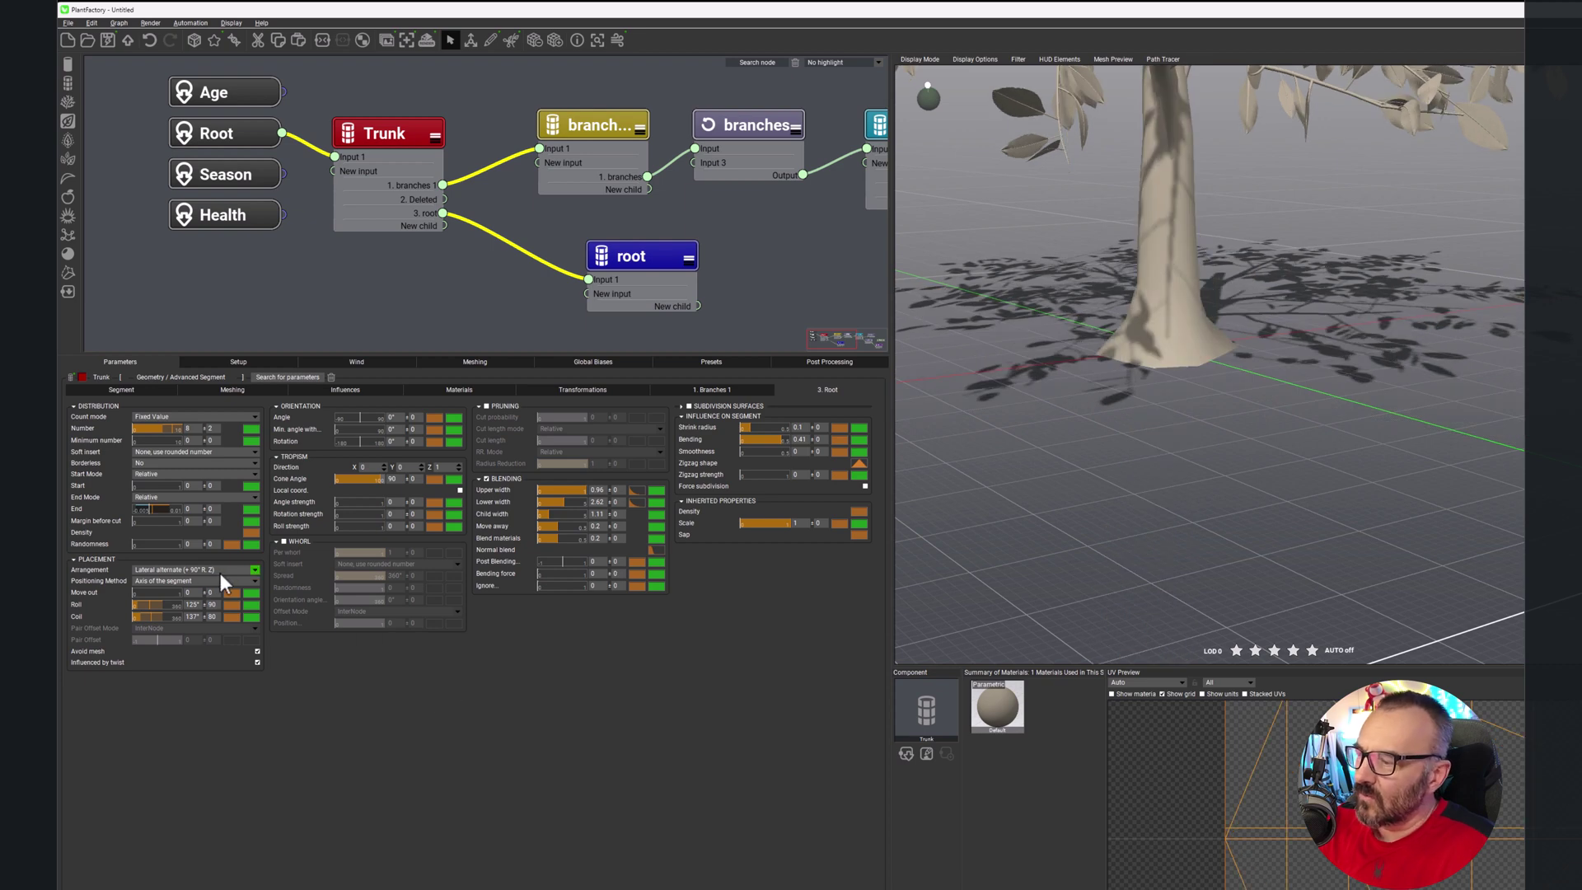
double_click(194, 509)
text(001)
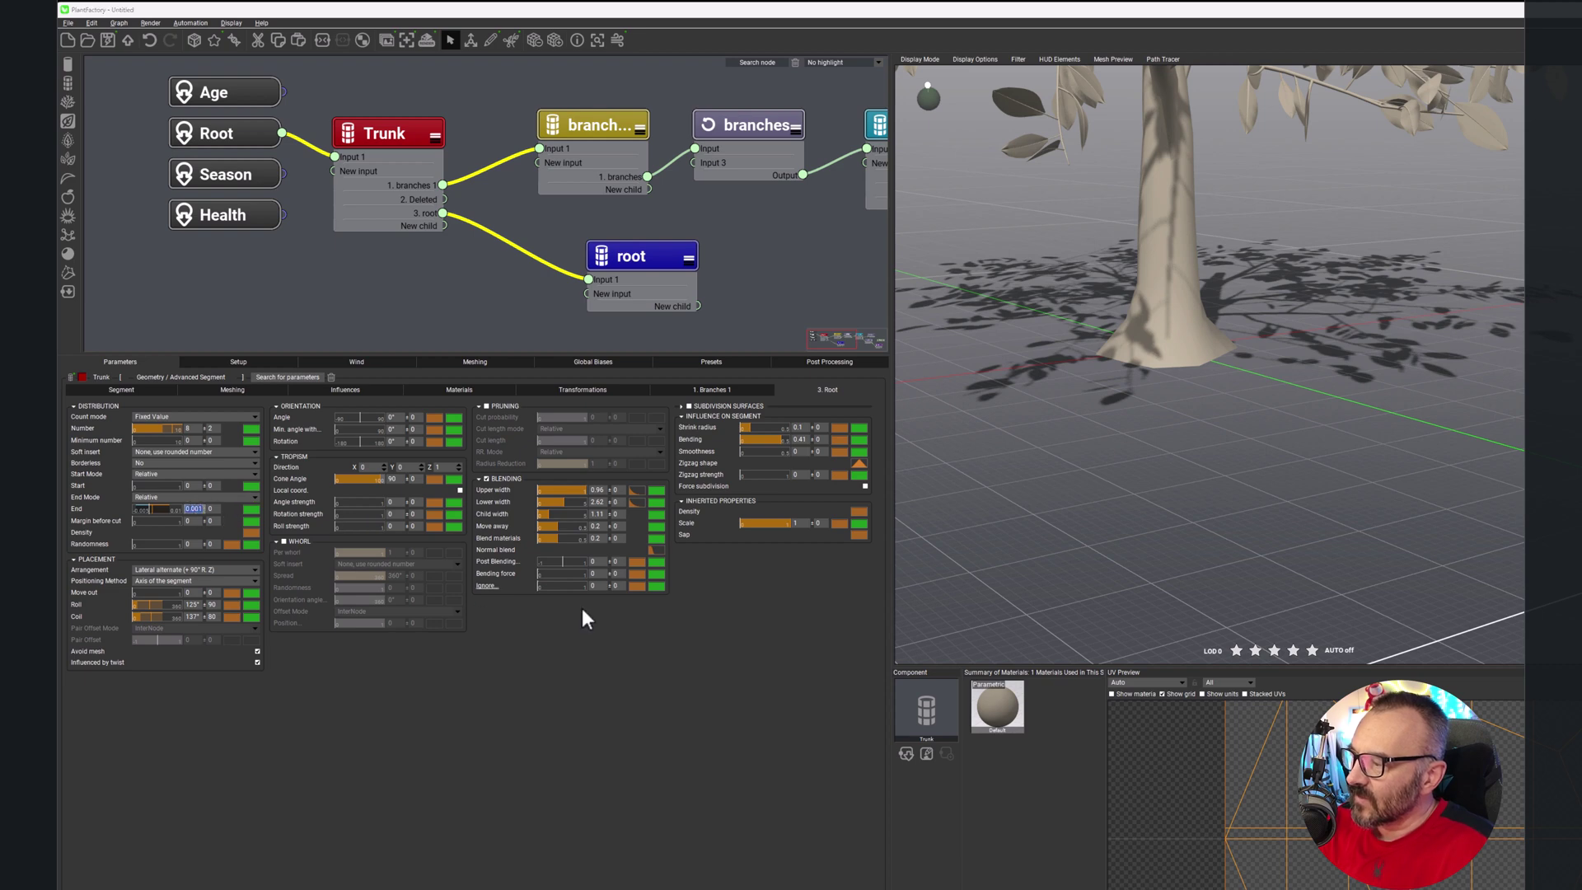
key(Return)
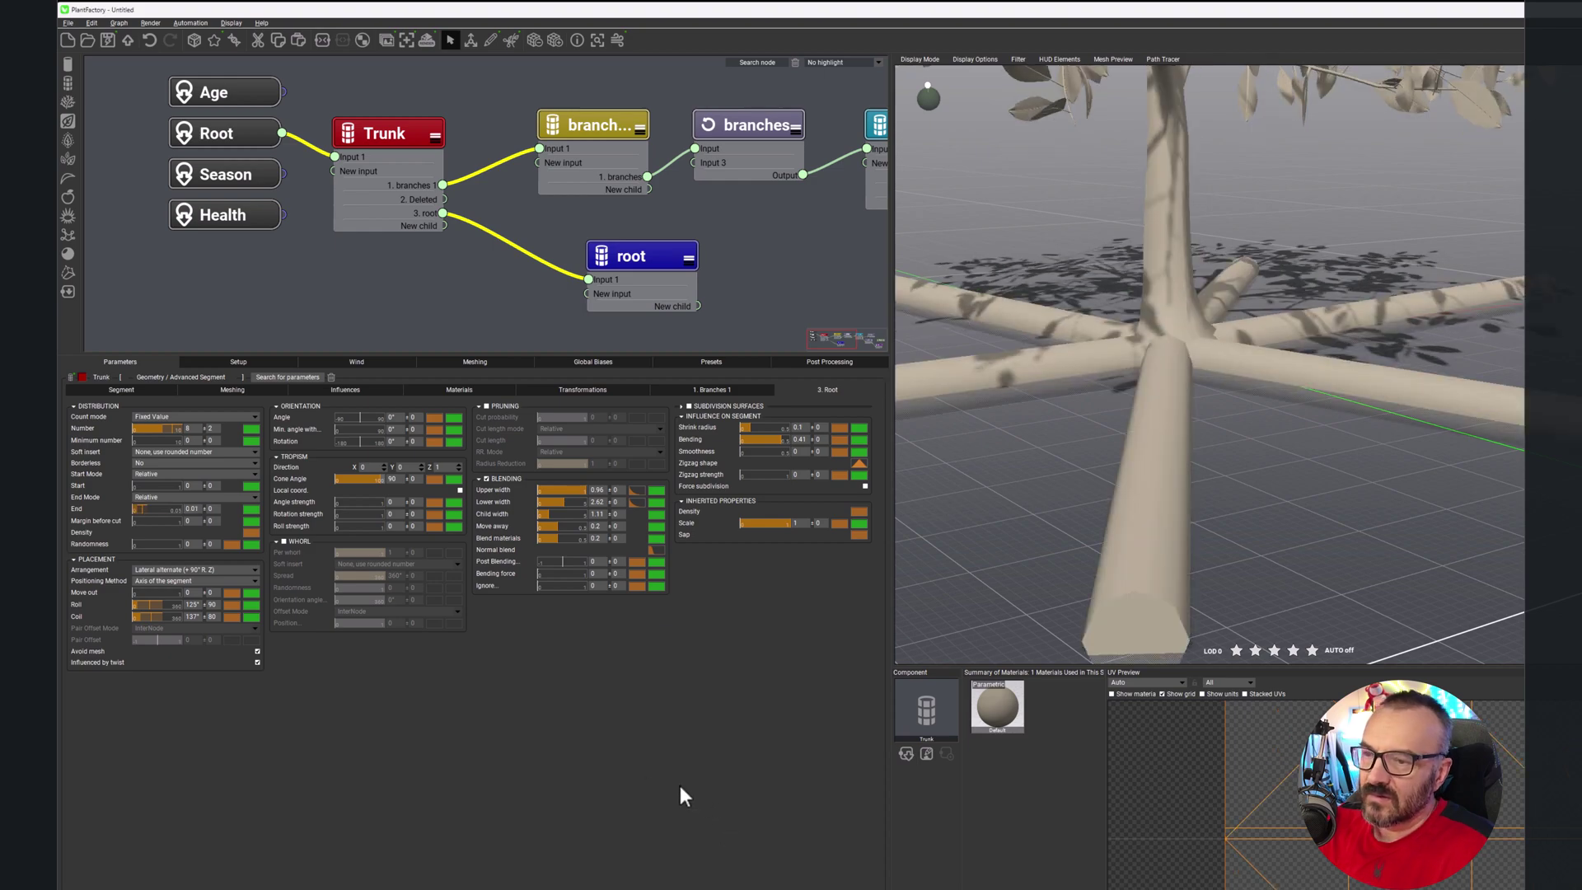
Step: Set the root child's distribution End to 0.03 with a variation of 0.01
double_click(210, 509)
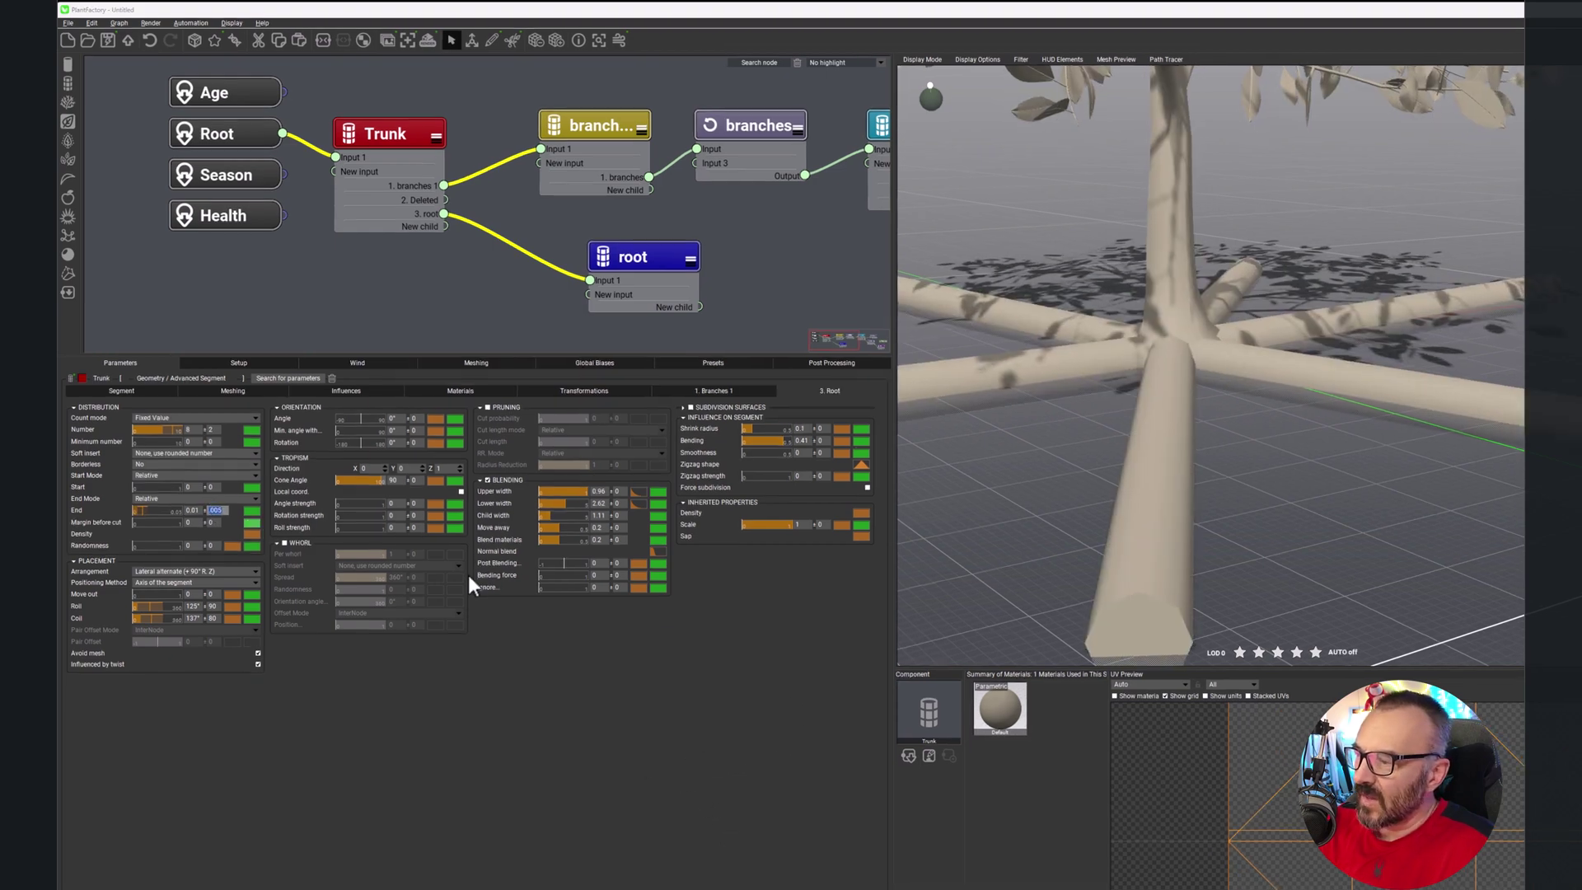
text(.005)
key(Return)
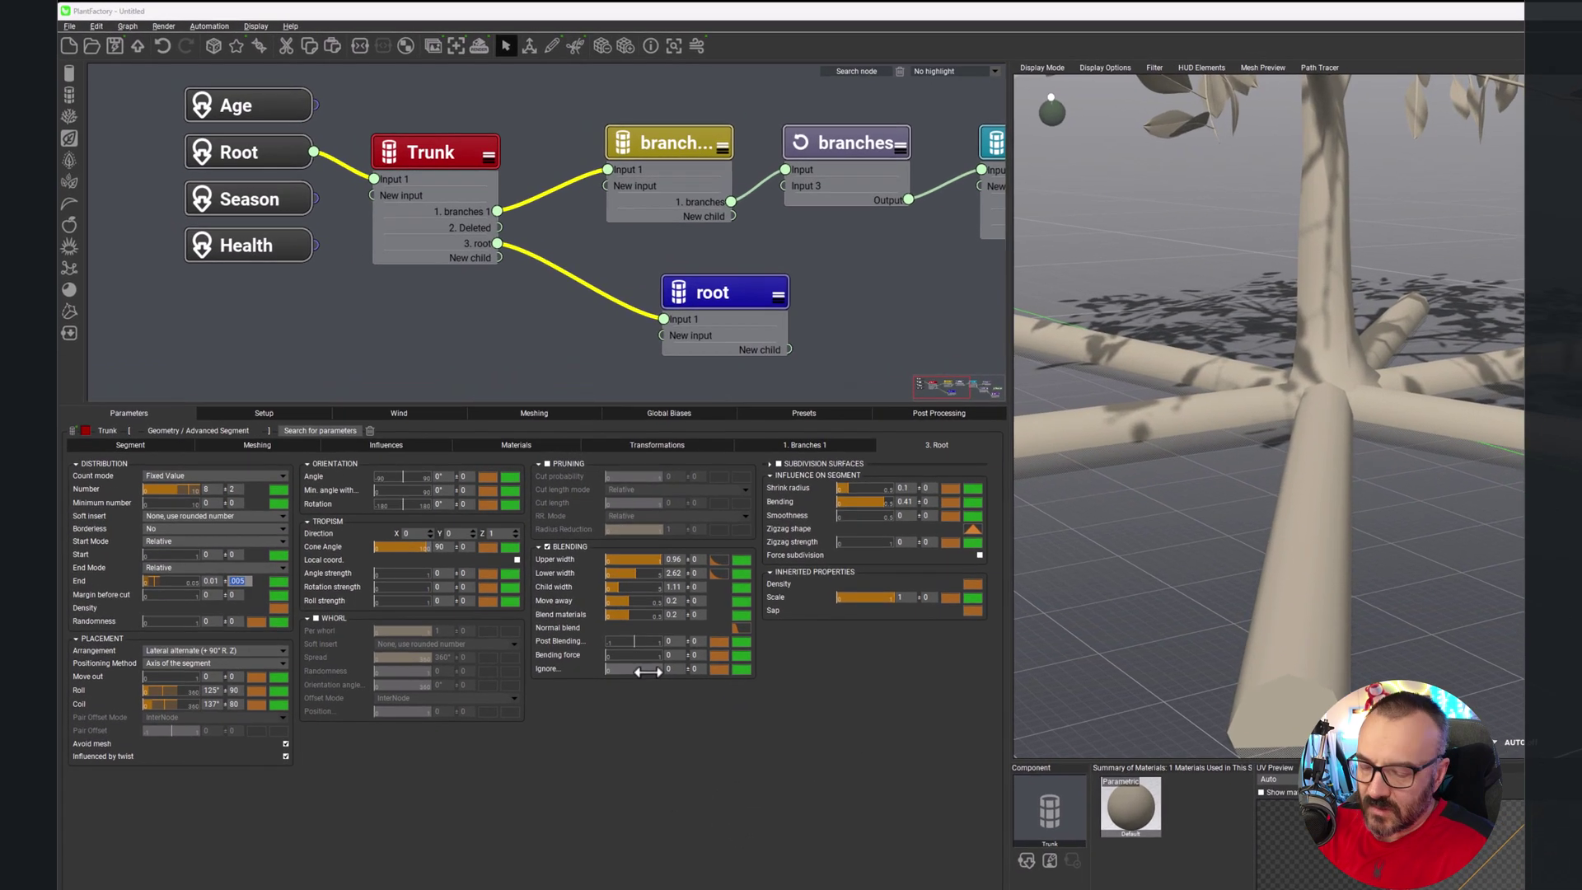
key(BackSpace)
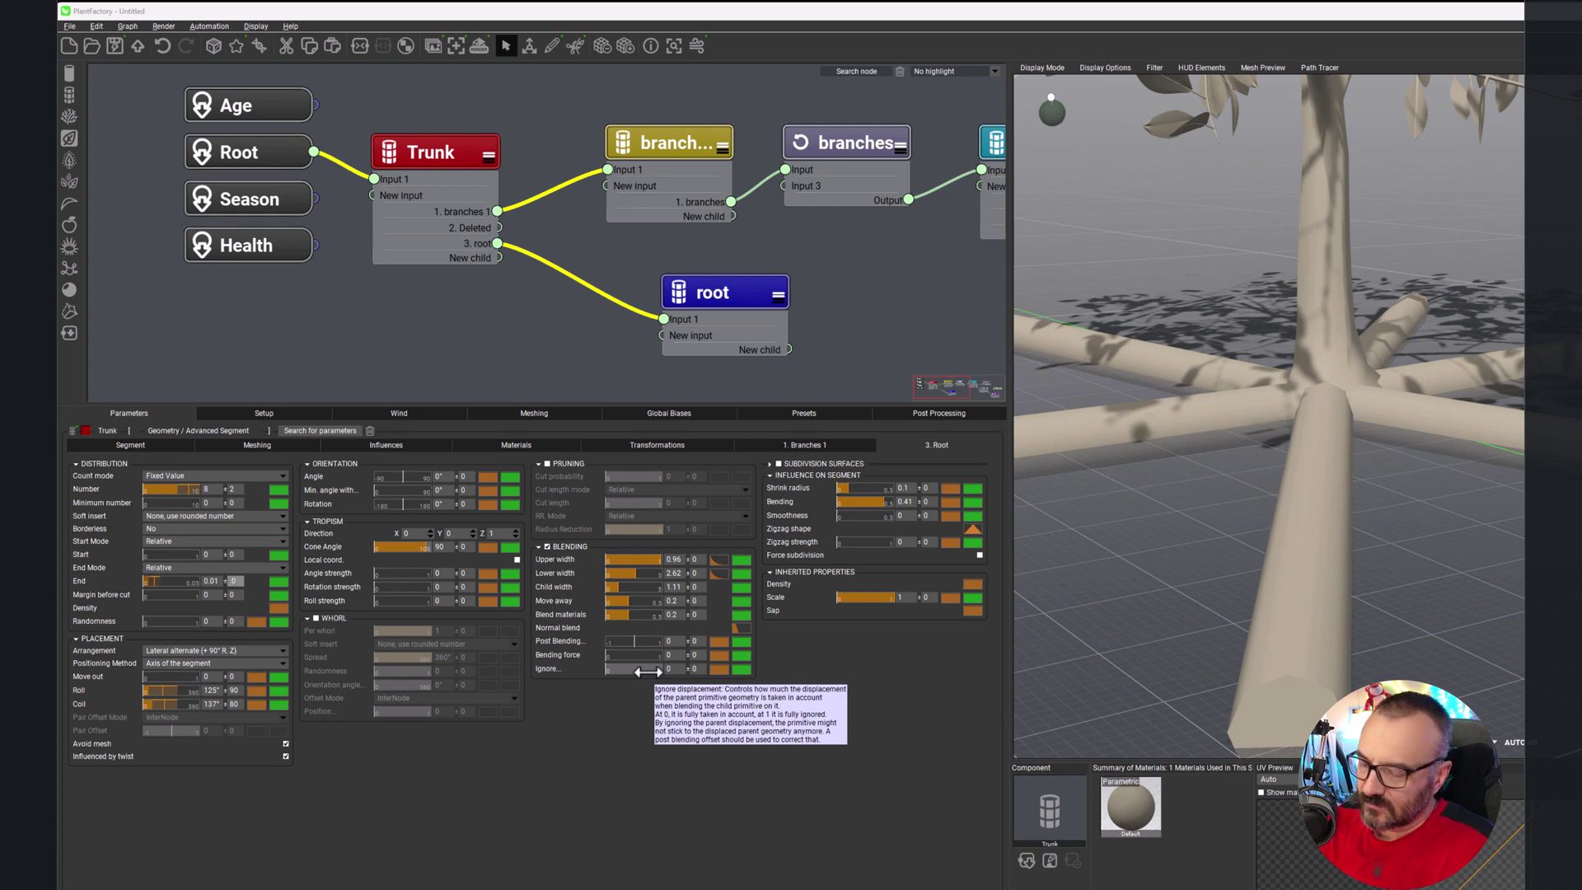
double_click(216, 580)
text(0)
key(Return)
text(.03)
key(Return)
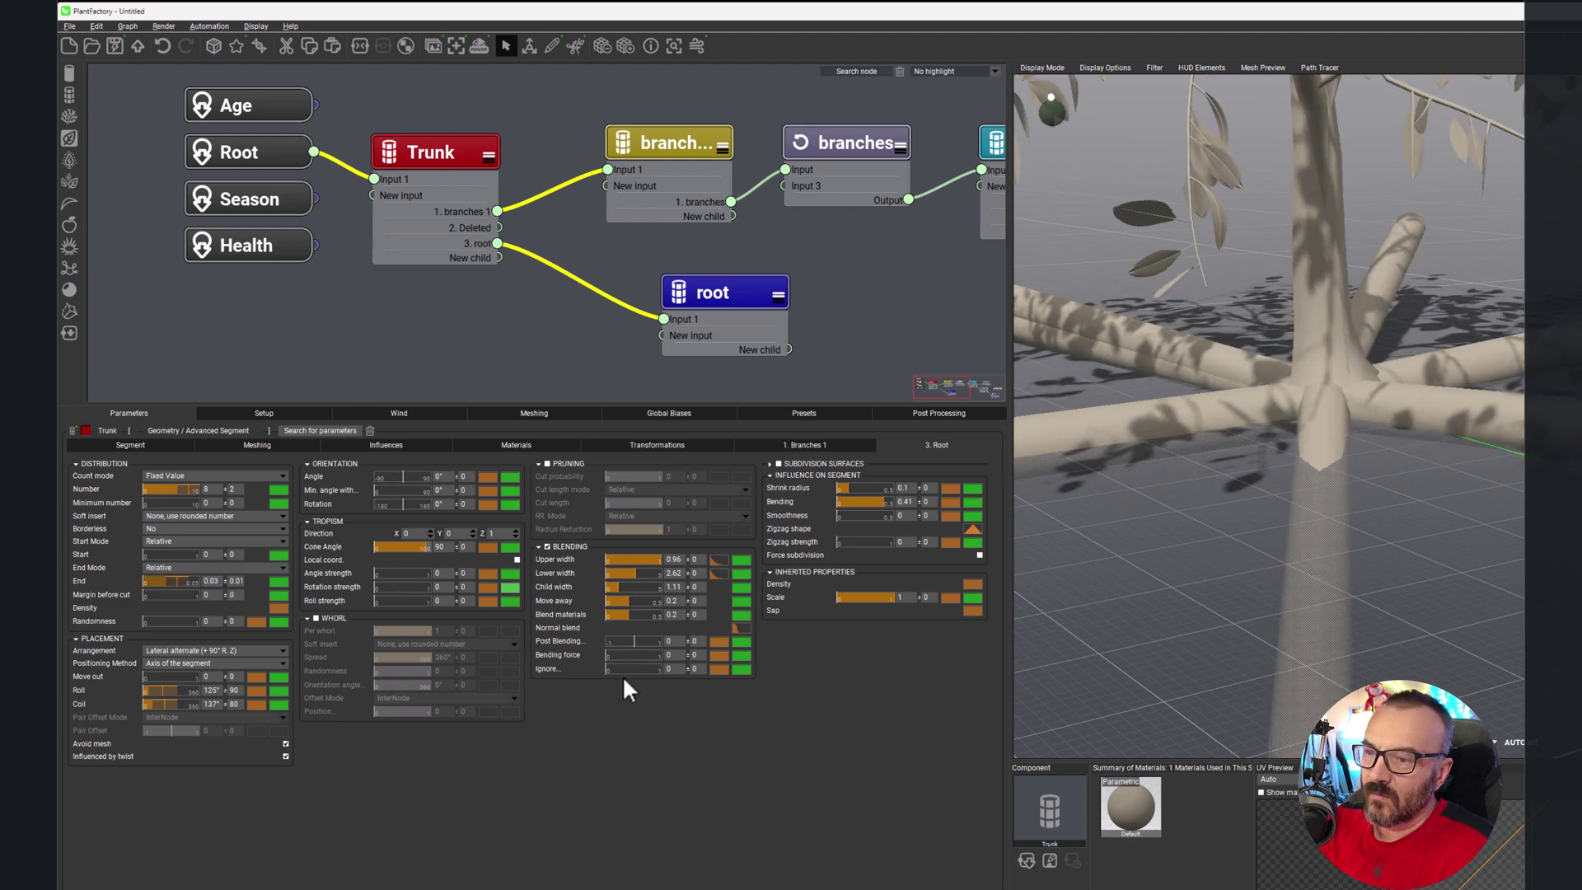
Step: Set the root child's distribution End to 0.05, adjust its variation, and inspect the roots around the trunk
drag(1244, 410, 1458, 444)
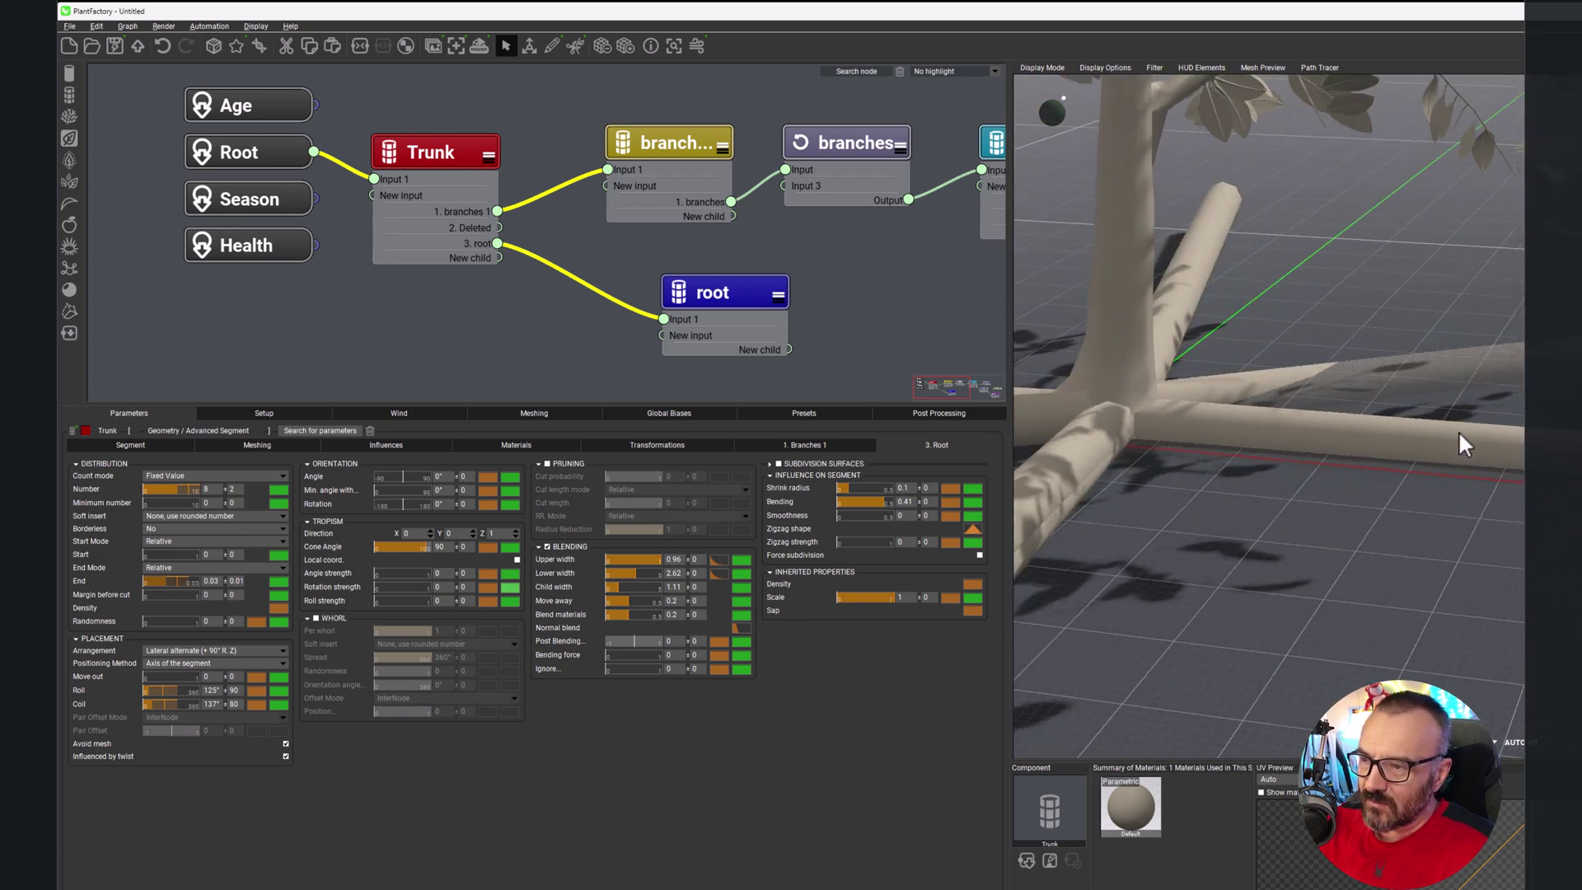
click(212, 581)
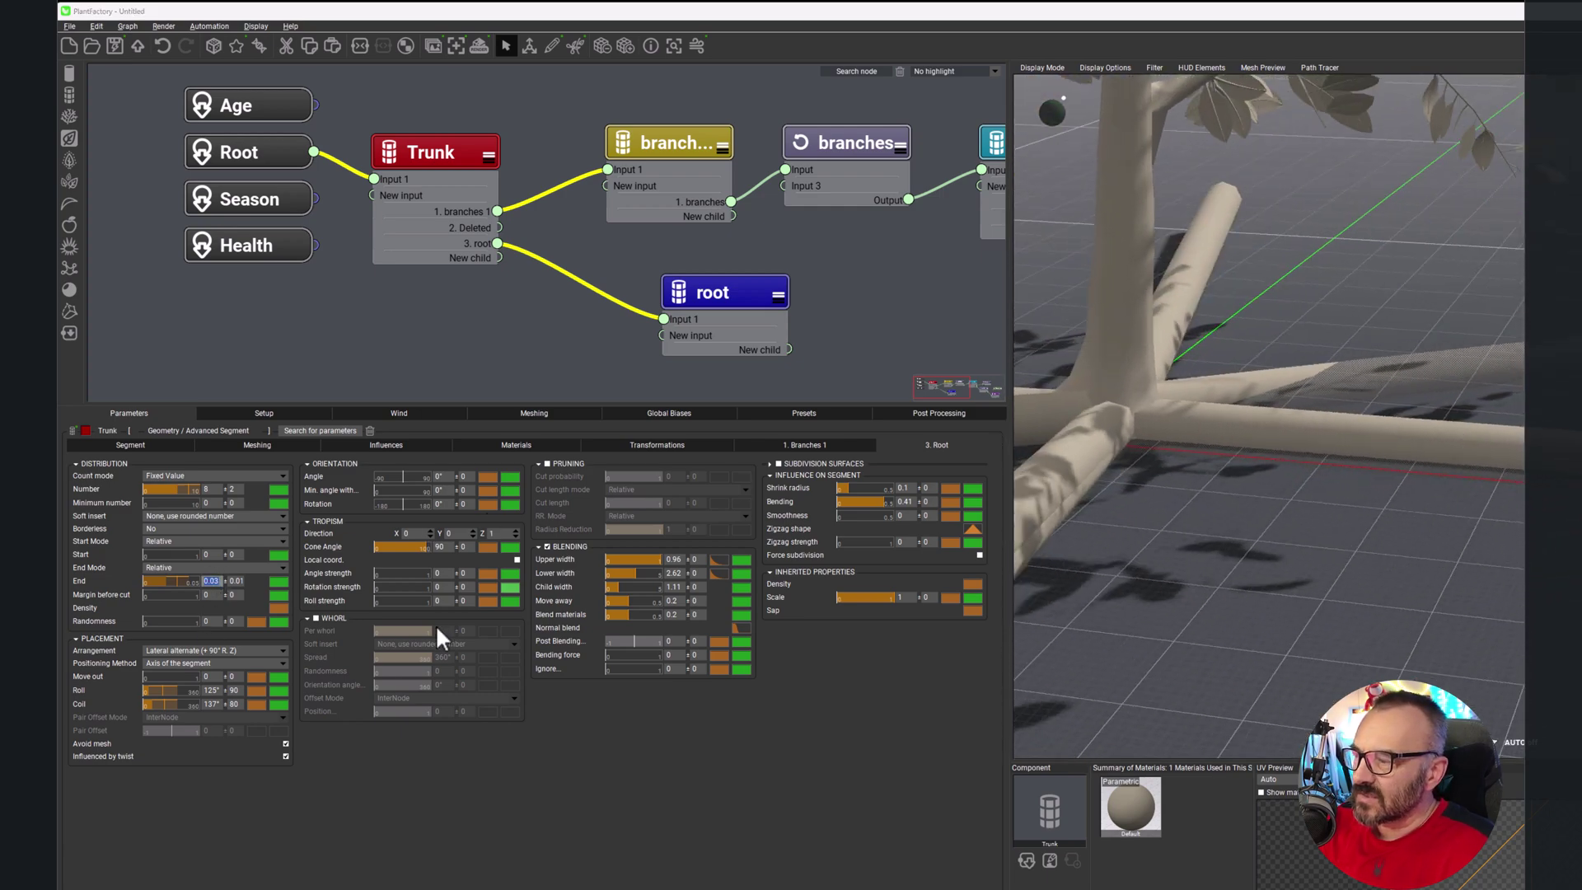
text(0.05)
key(Return)
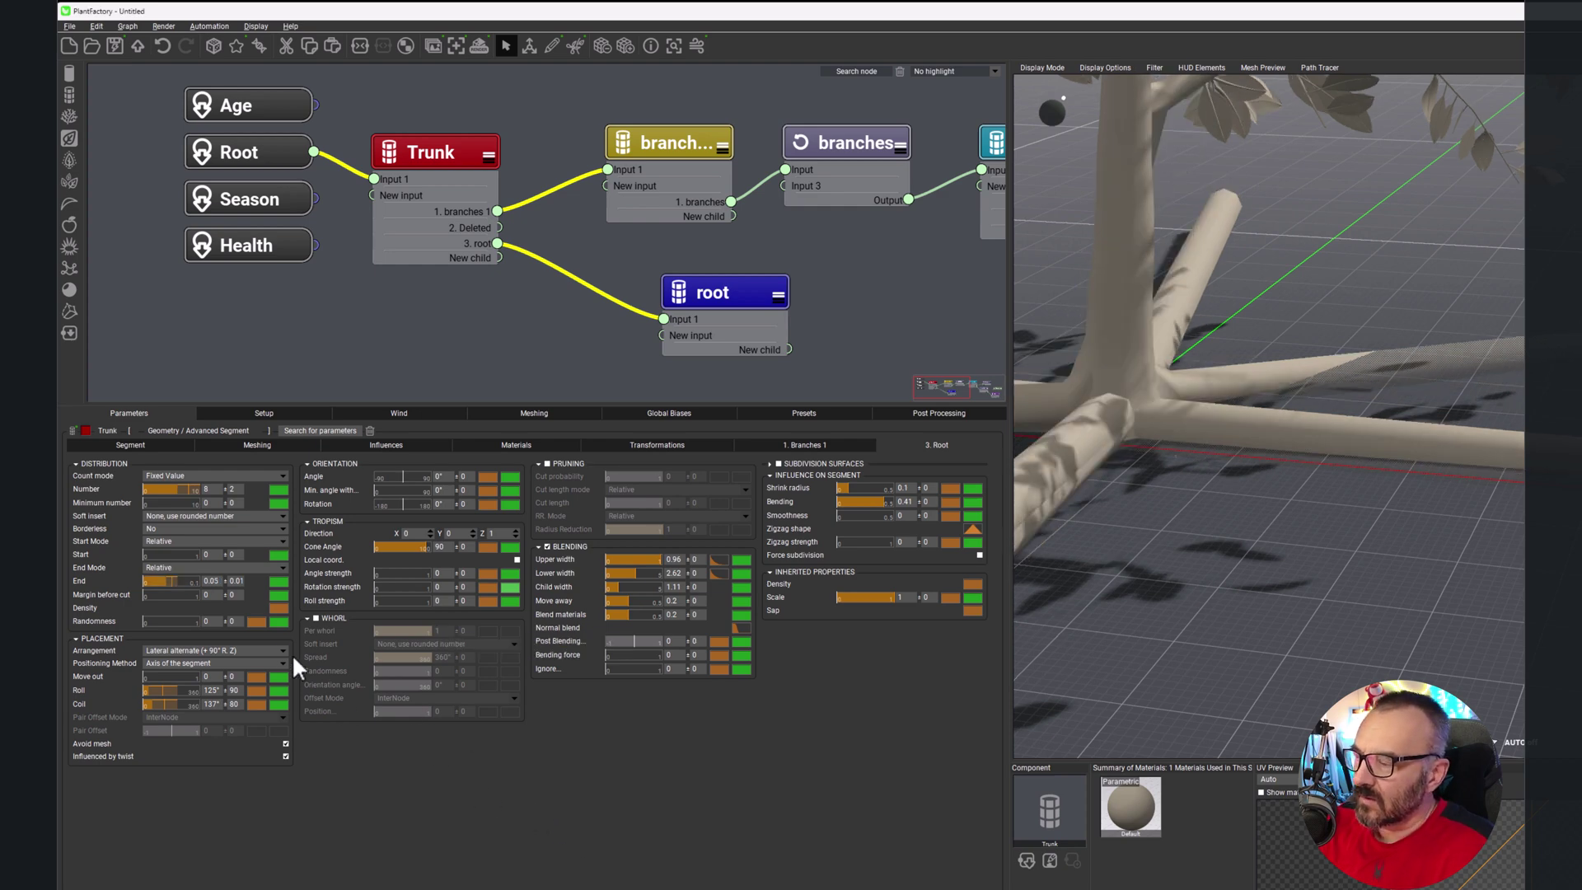
click(236, 581)
text(.)
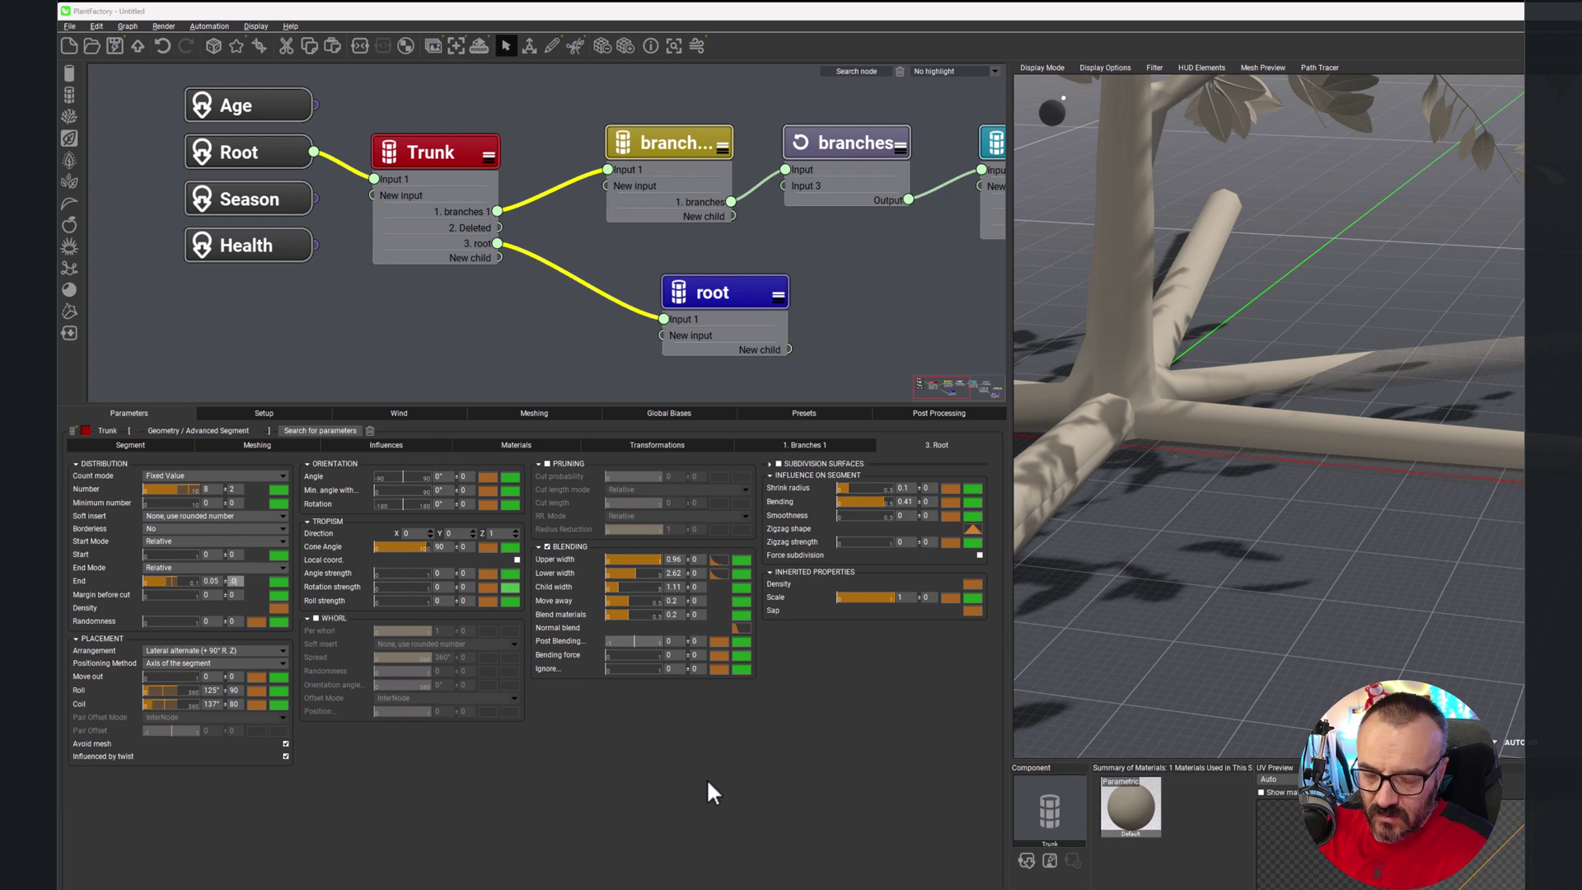
key(Return)
right_drag(1352, 516, 1387, 217)
drag(1386, 215, 1458, 411)
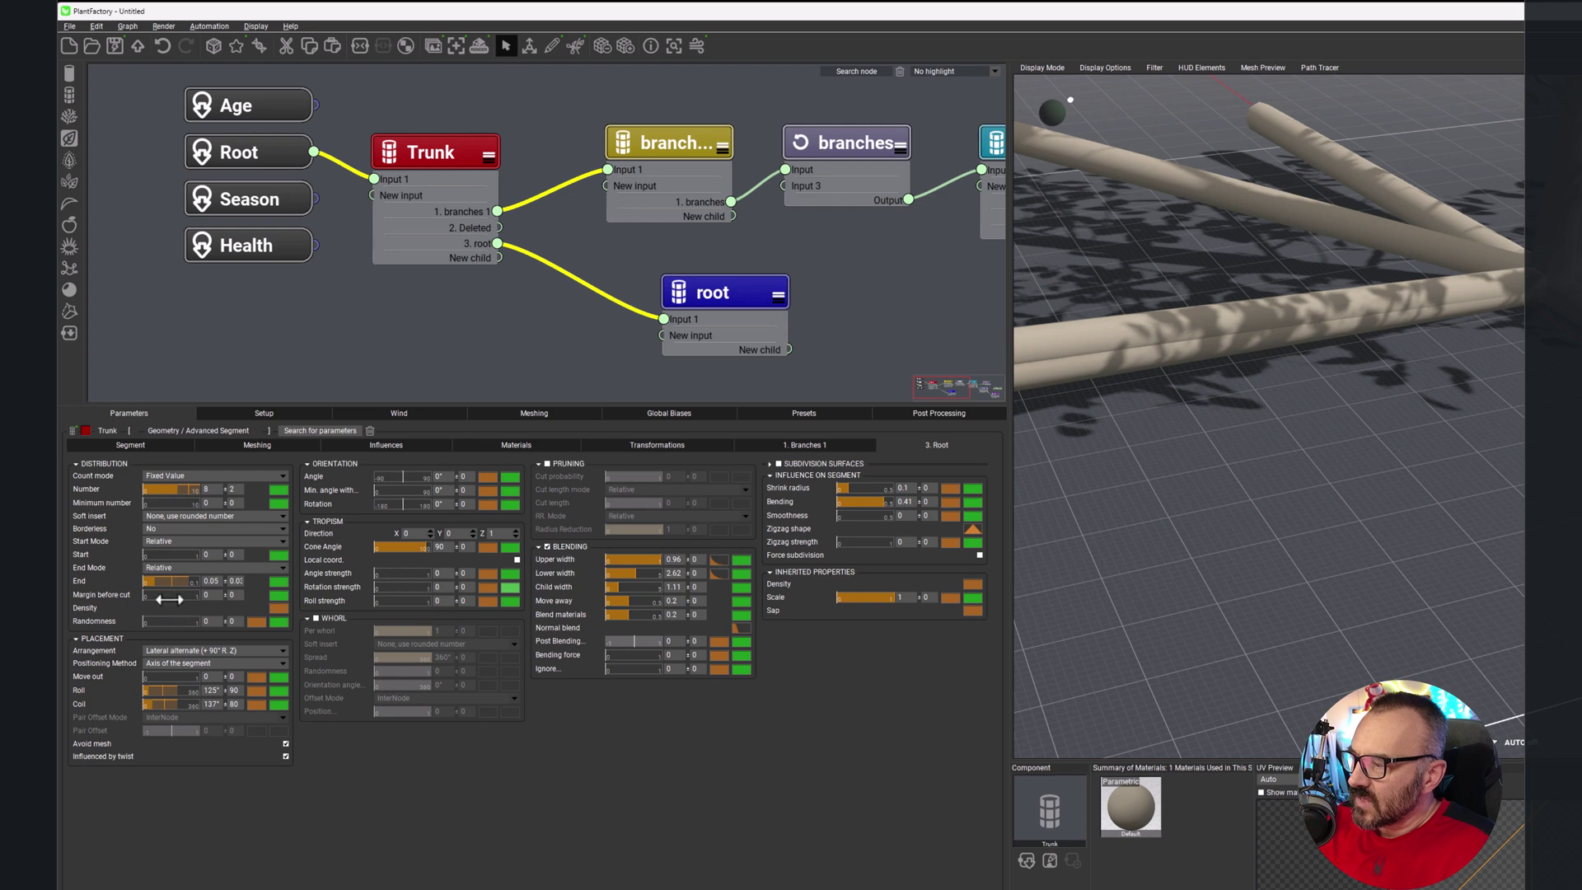
Step: Set the root child's distribution Randomness to about 0.32 and its orientation Angle to about -13°
drag(185, 620, 177, 623)
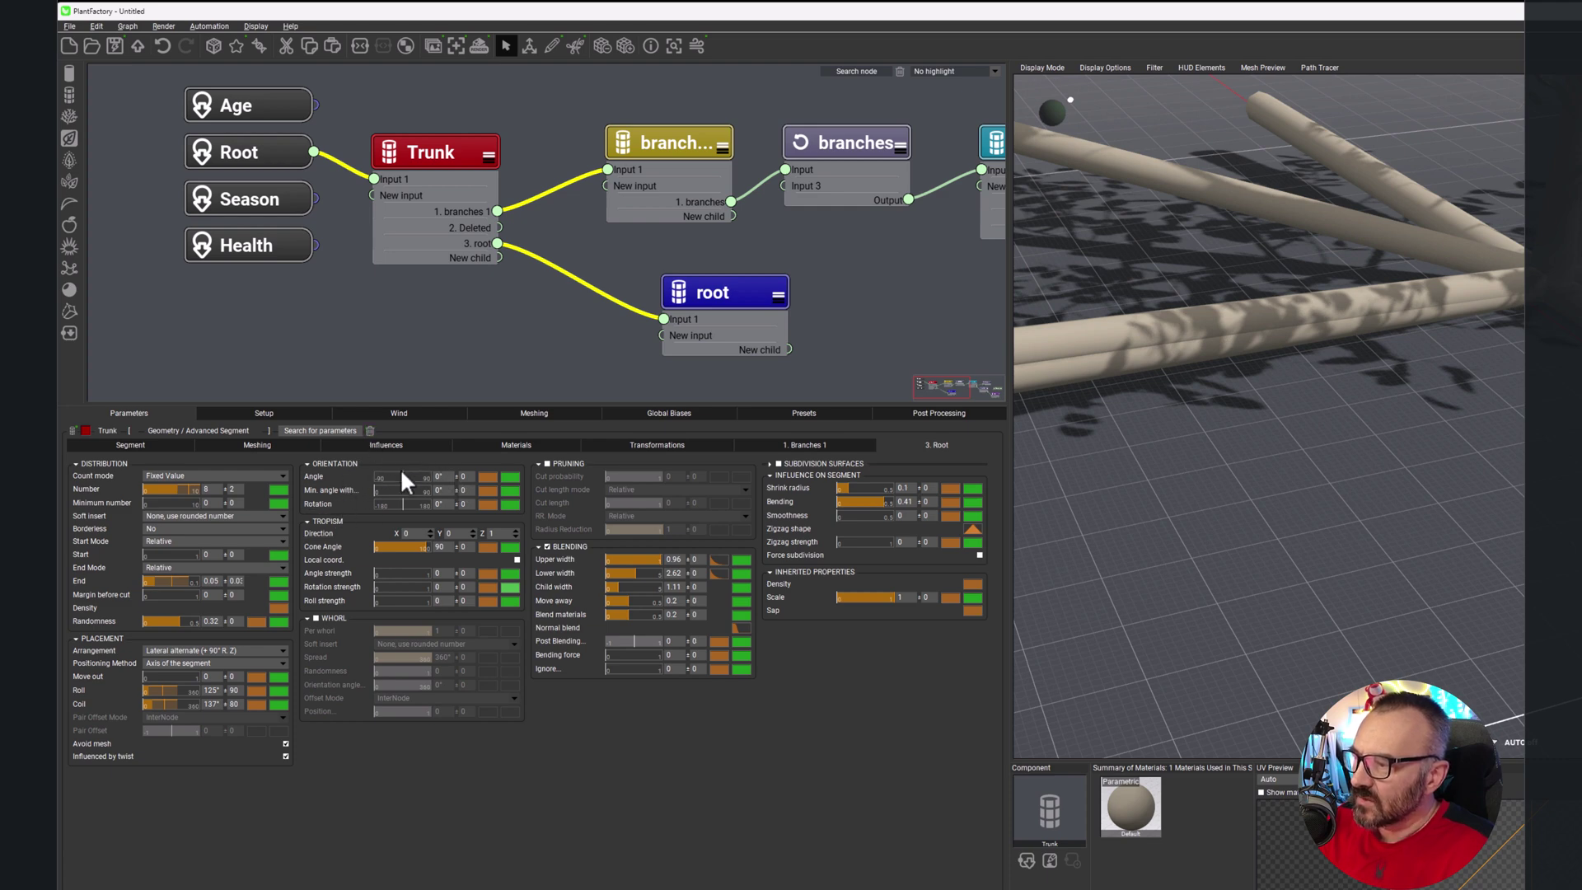
drag(412, 477, 409, 477)
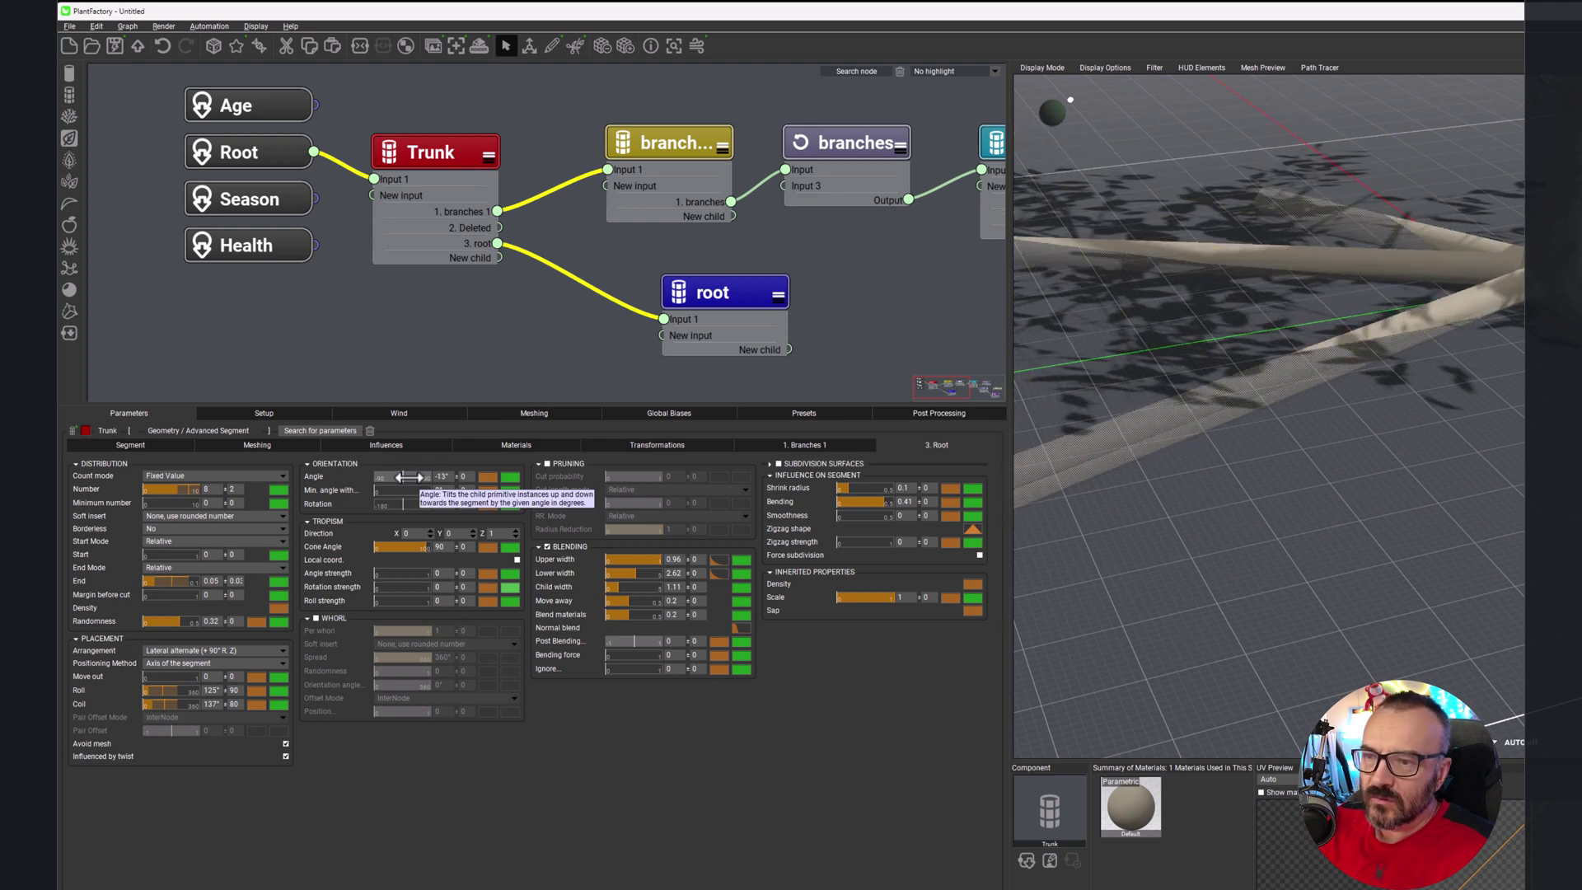
right_drag(1458, 421, 1535, 383)
drag(1537, 394, 1484, 402)
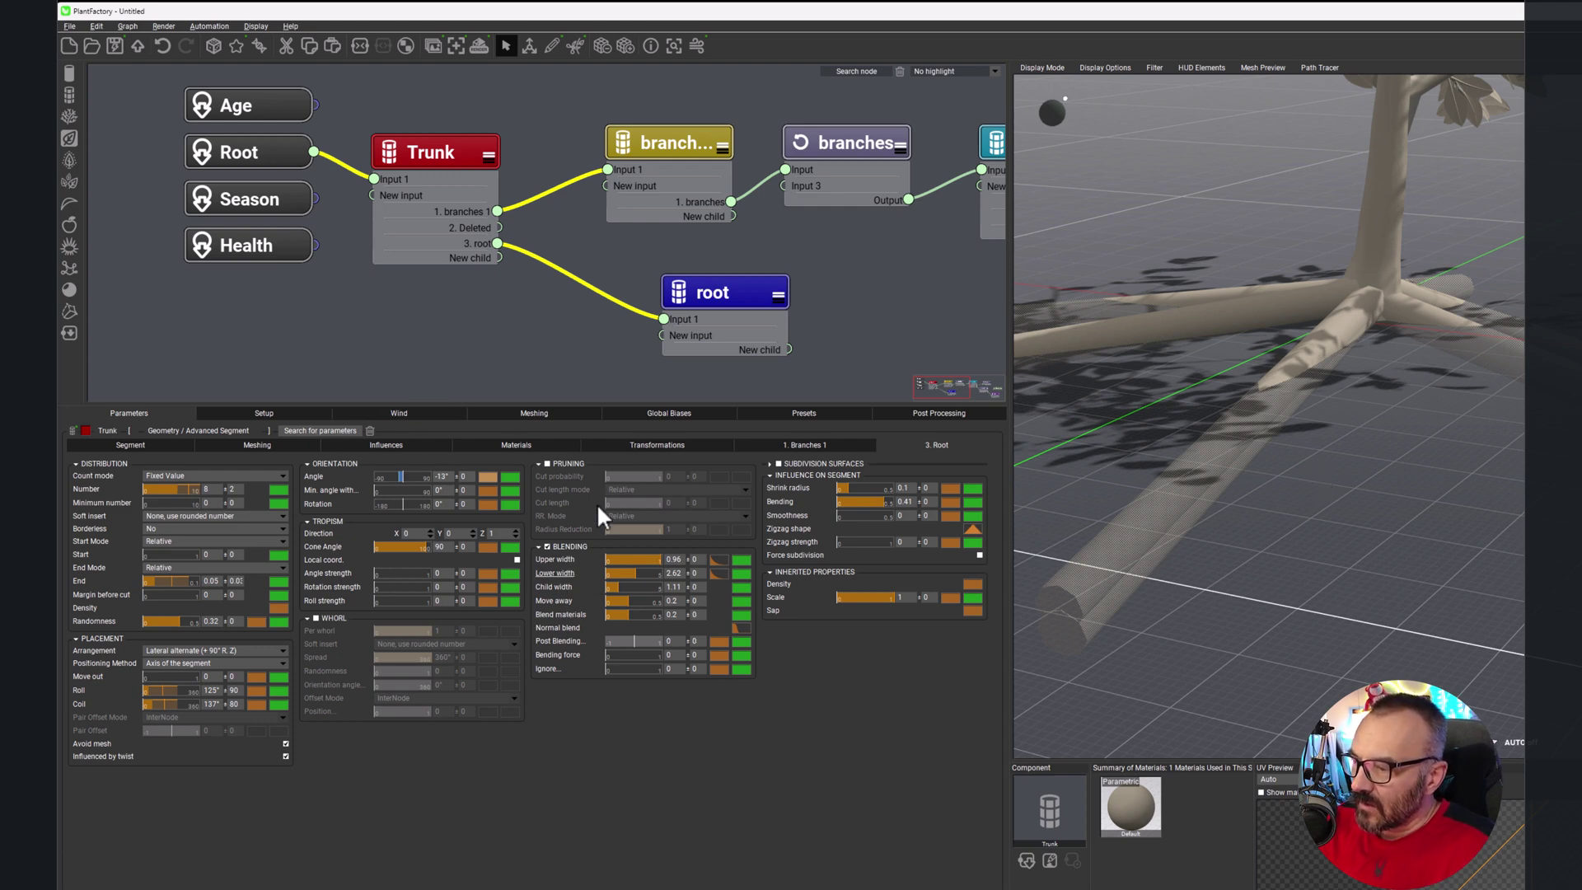
Step: Set the Length of the root segment node to 5 with a variation of 20
click(740, 282)
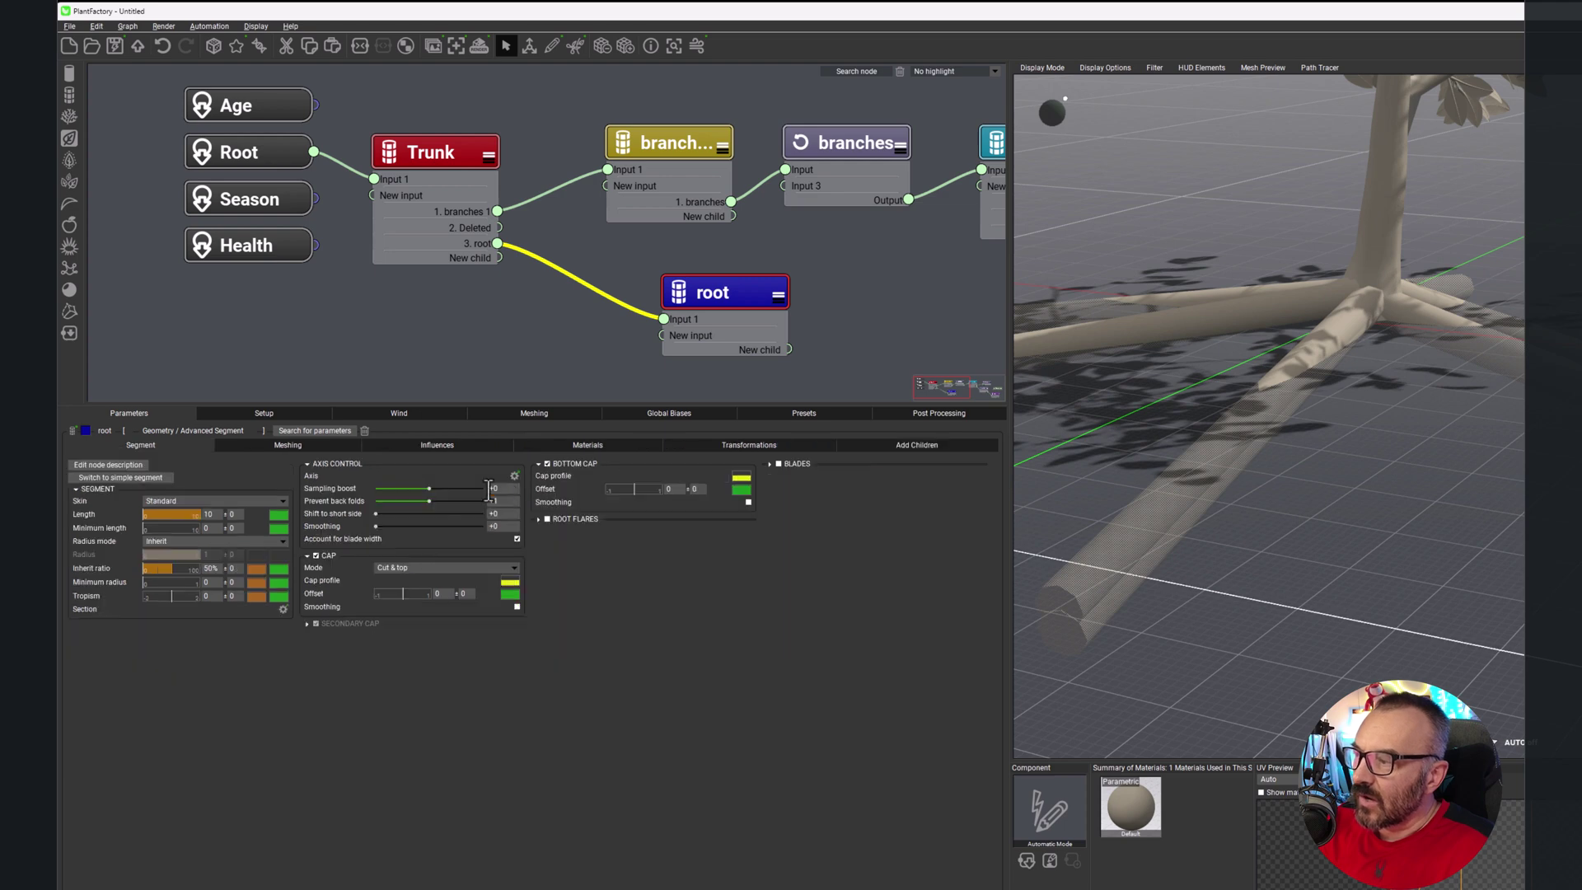
click(201, 515)
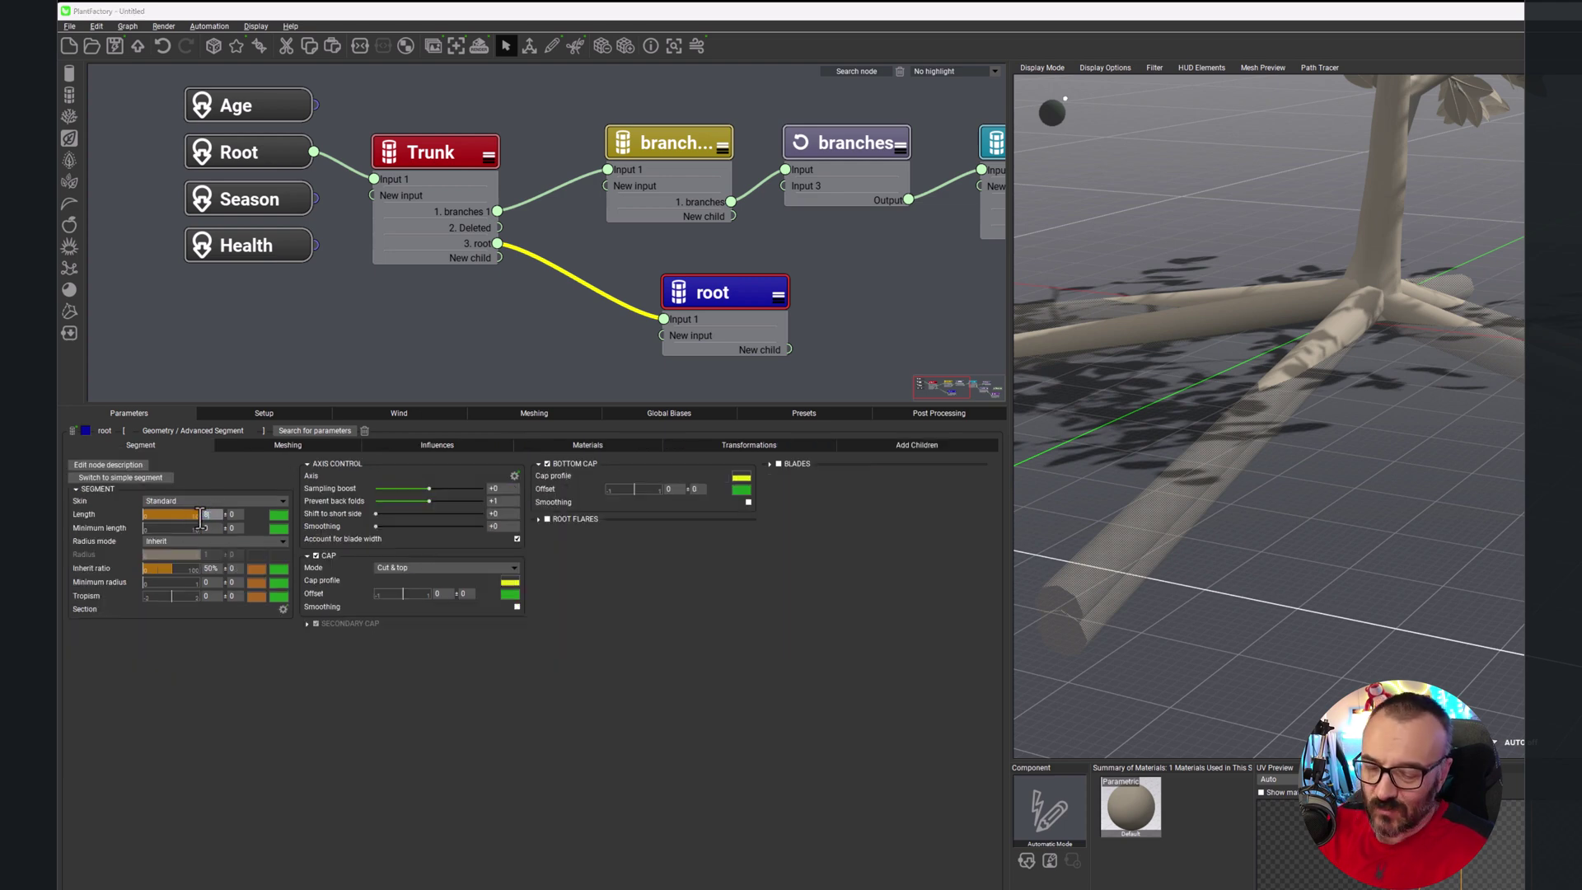
text(5)
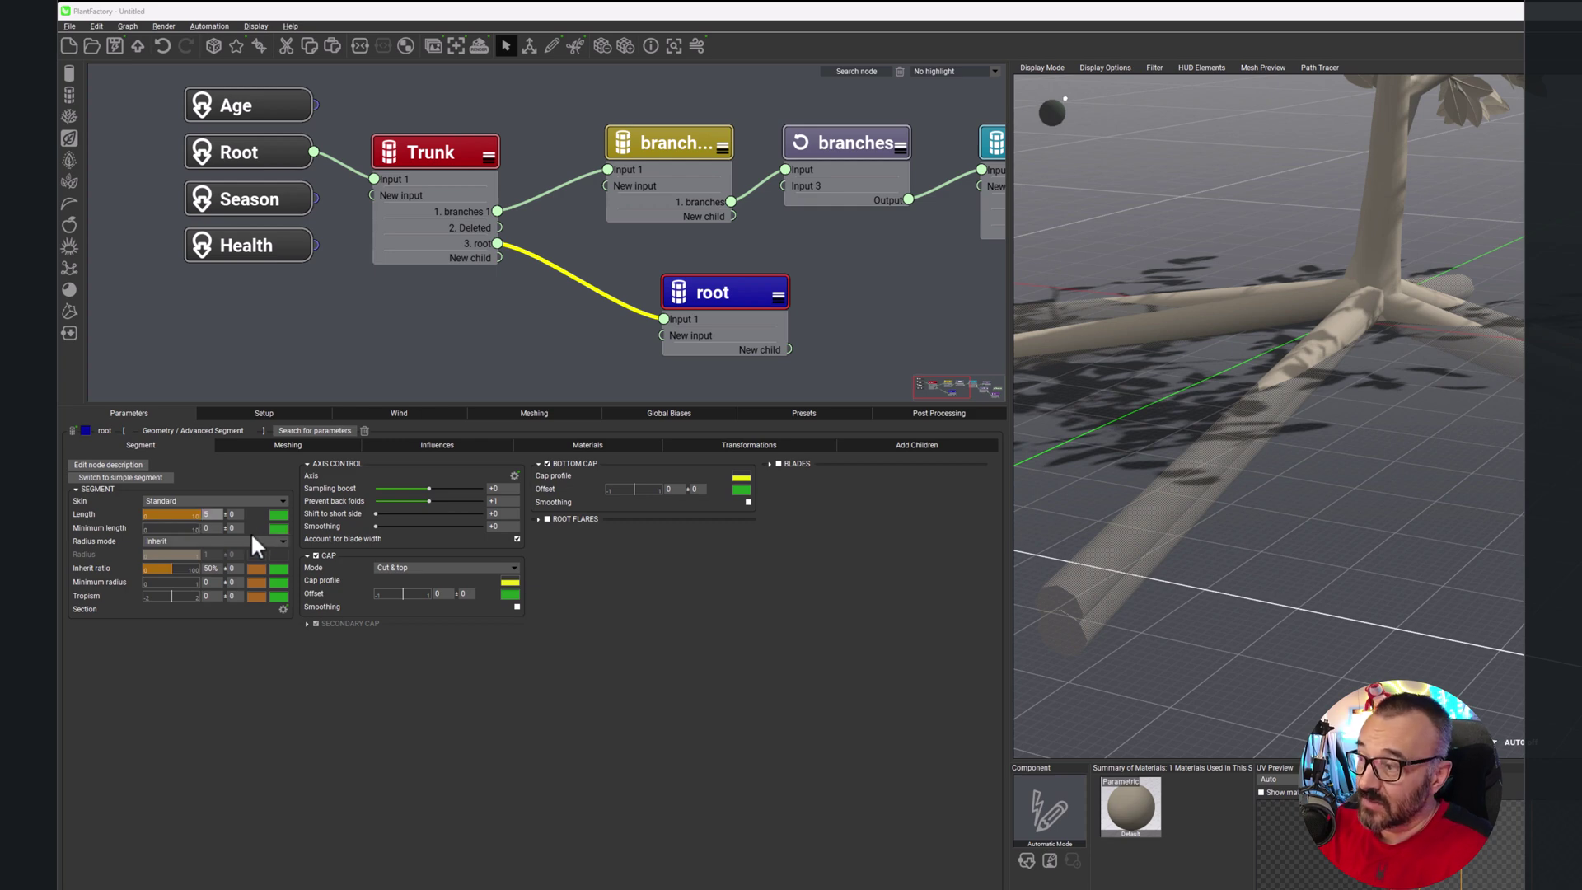
click(229, 515)
key(Return)
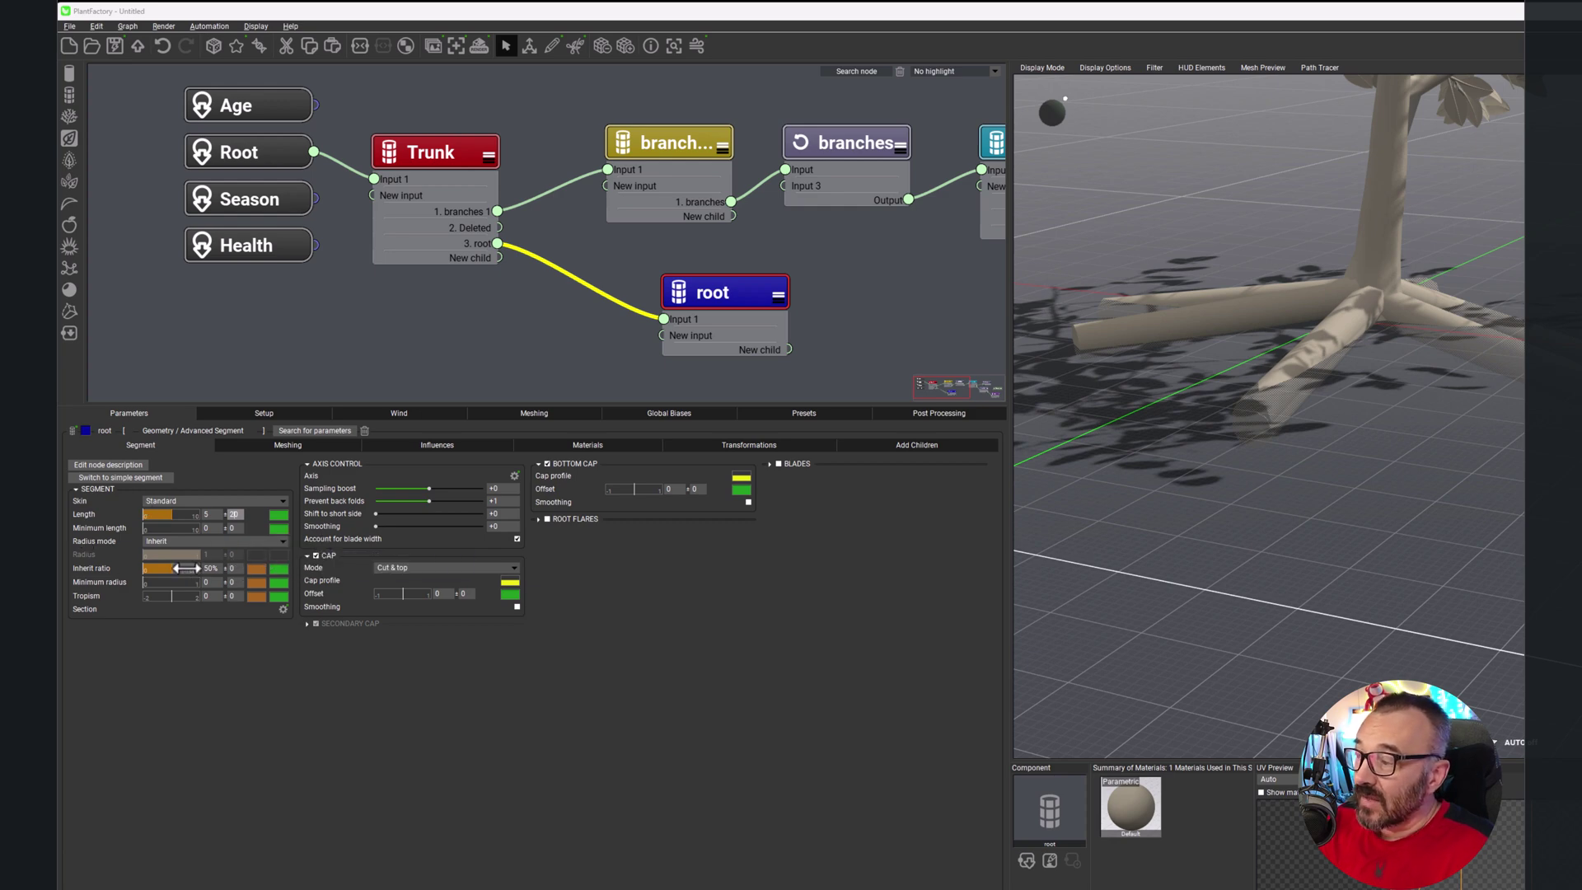
Step: Set the root segment's Inherit ratio to 25% with a variation of 10
drag(185, 569, 175, 567)
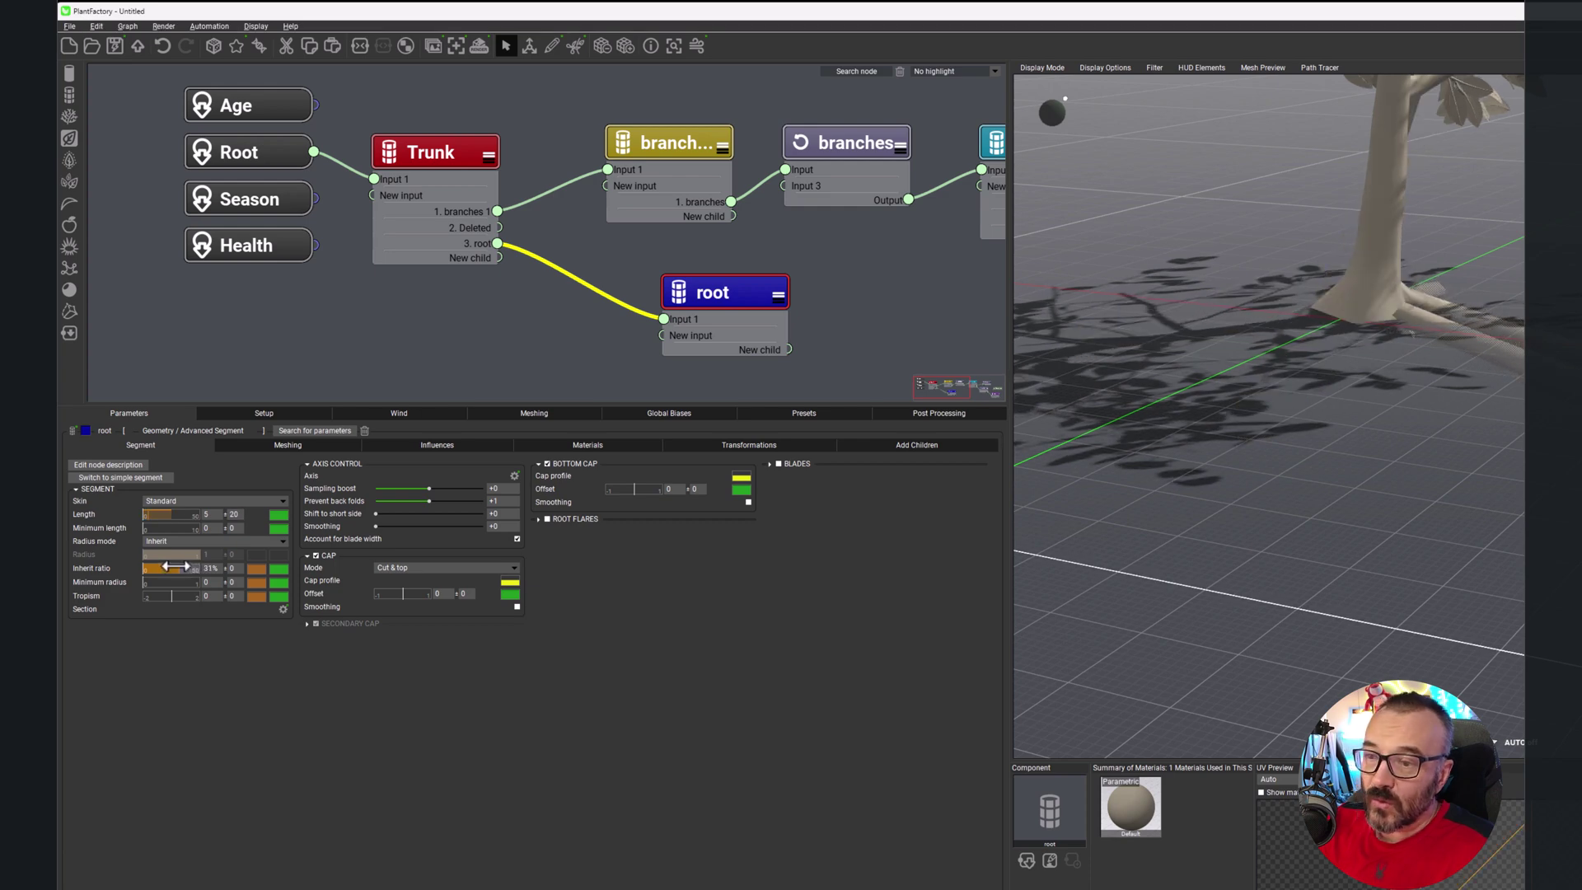
click(236, 568)
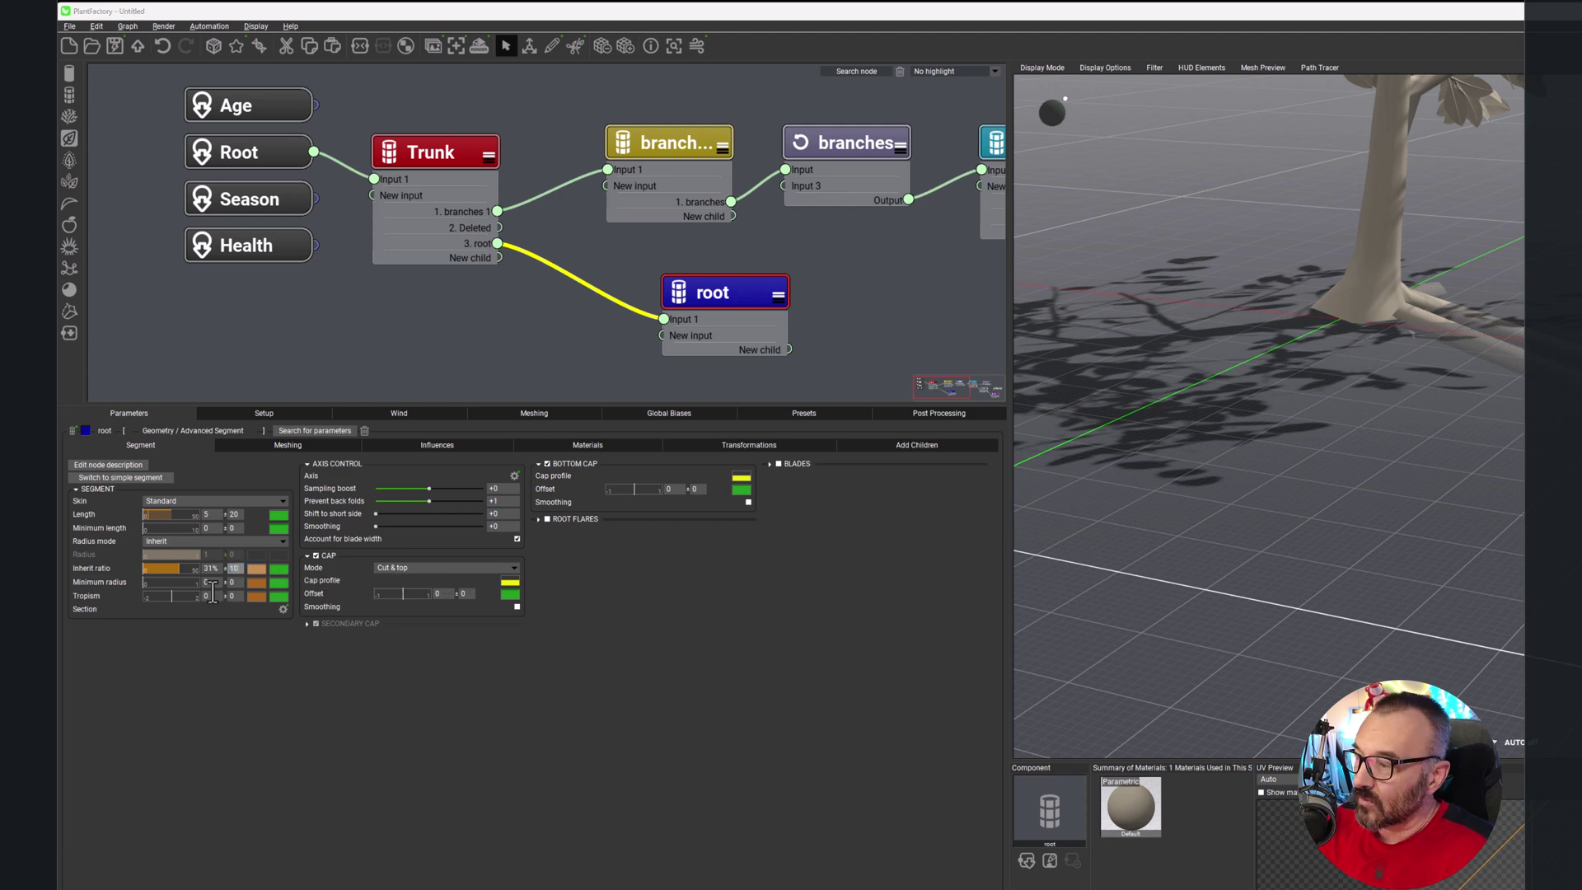
click(211, 568)
text(25)
key(Return)
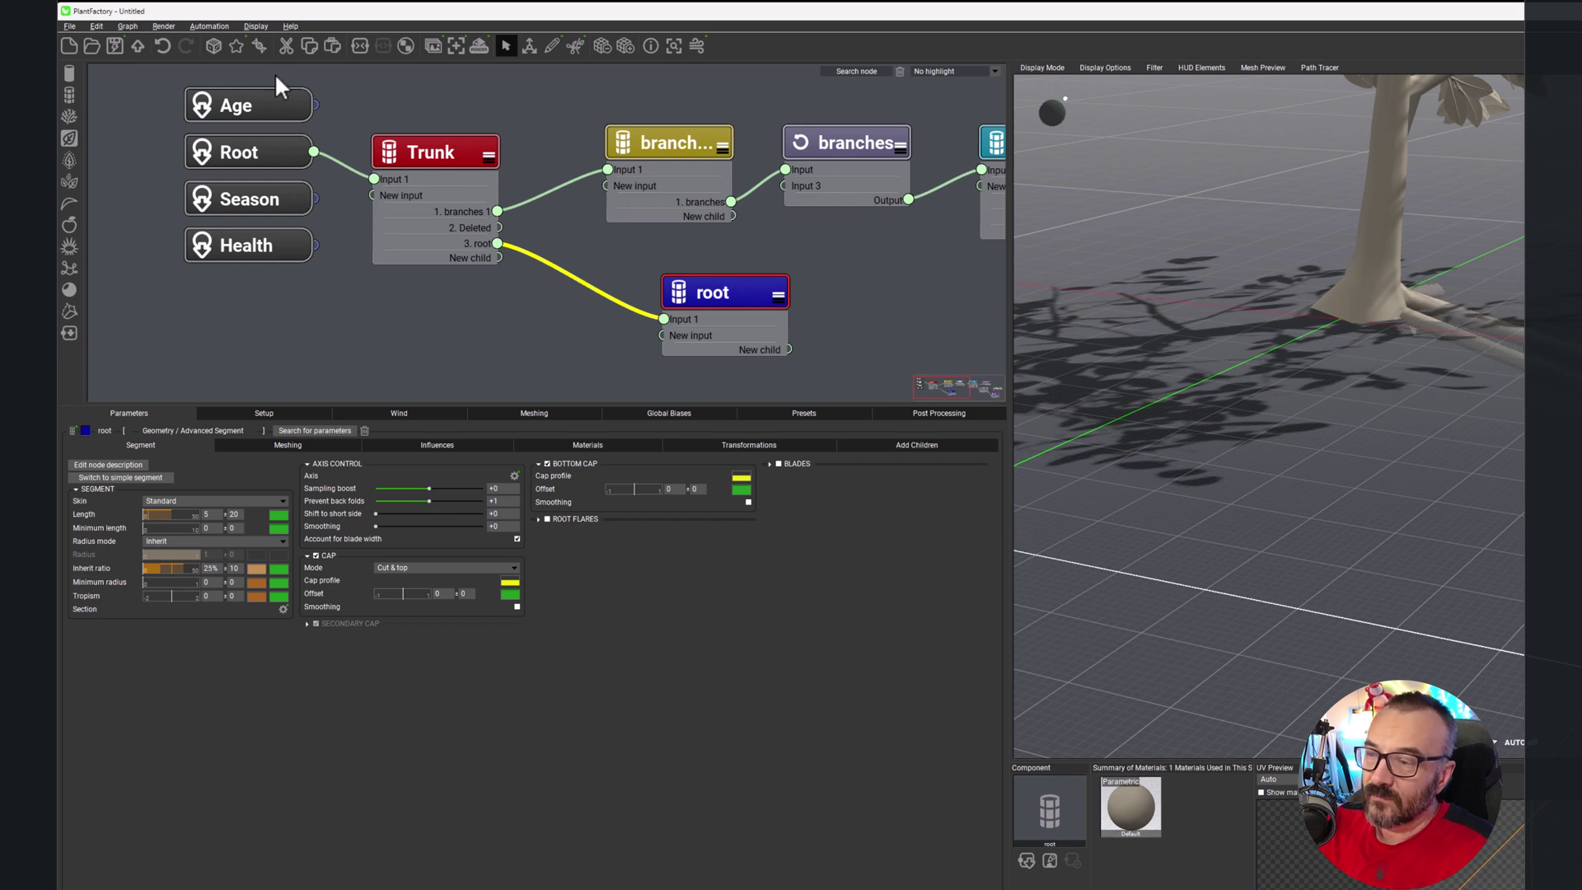
Step: Generate three new random variations of the tree and examine where the roots join the trunk base
click(212, 47)
click(212, 47)
click(213, 47)
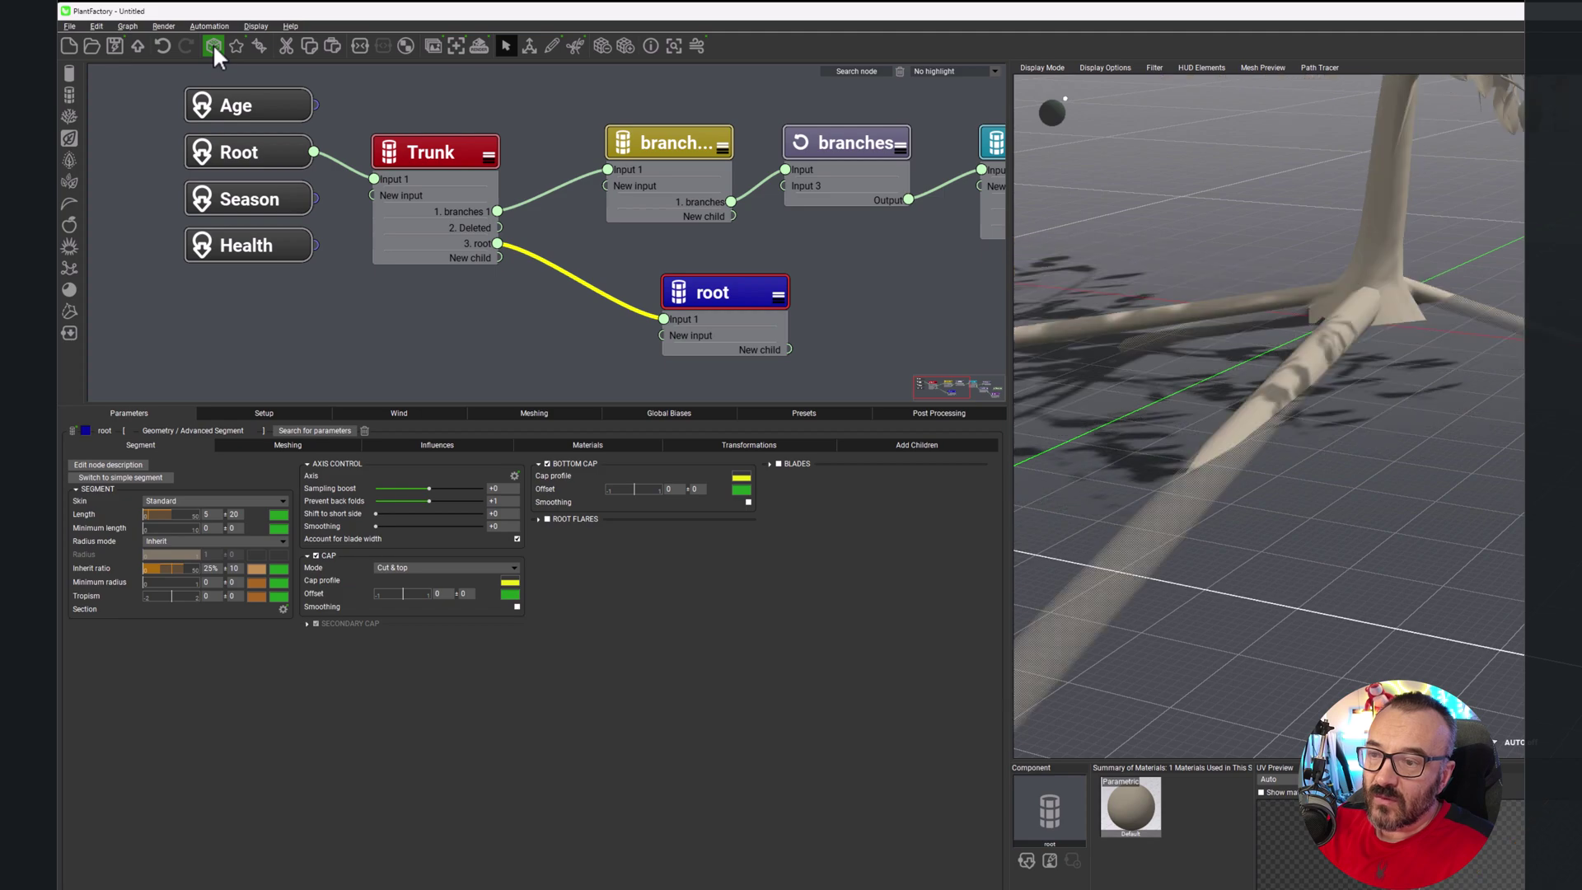
right_drag(1194, 329, 1363, 324)
drag(1449, 247, 1499, 276)
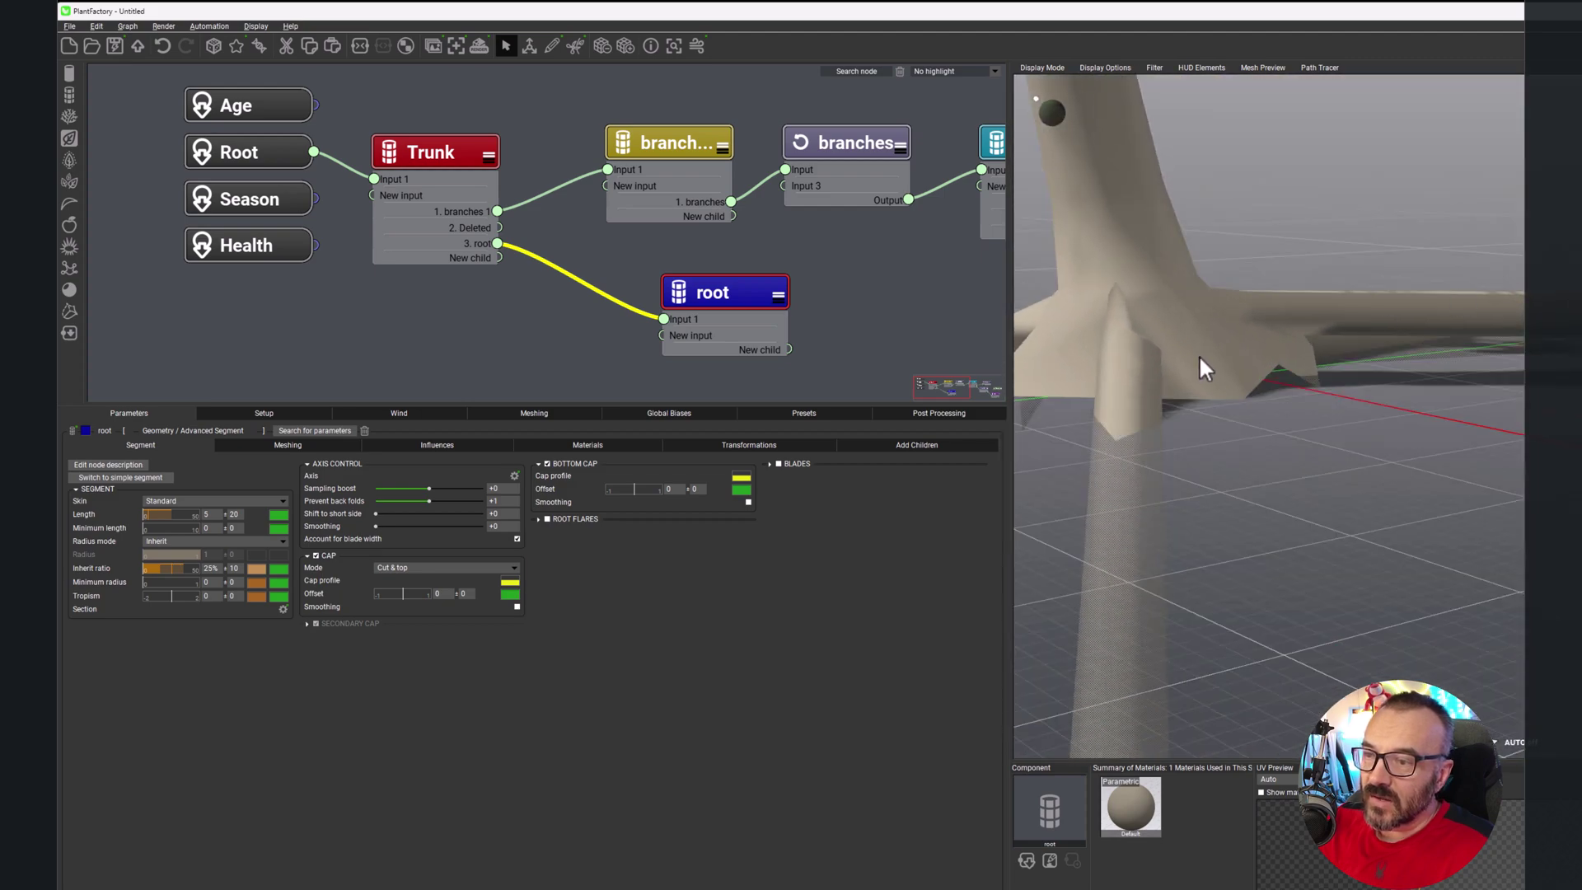
drag(1201, 367, 1372, 350)
Step: On the trunk's root child, set blending Upper width to 0.61, Move away and Blend materials to 0.14, and adjust Lower width
click(445, 156)
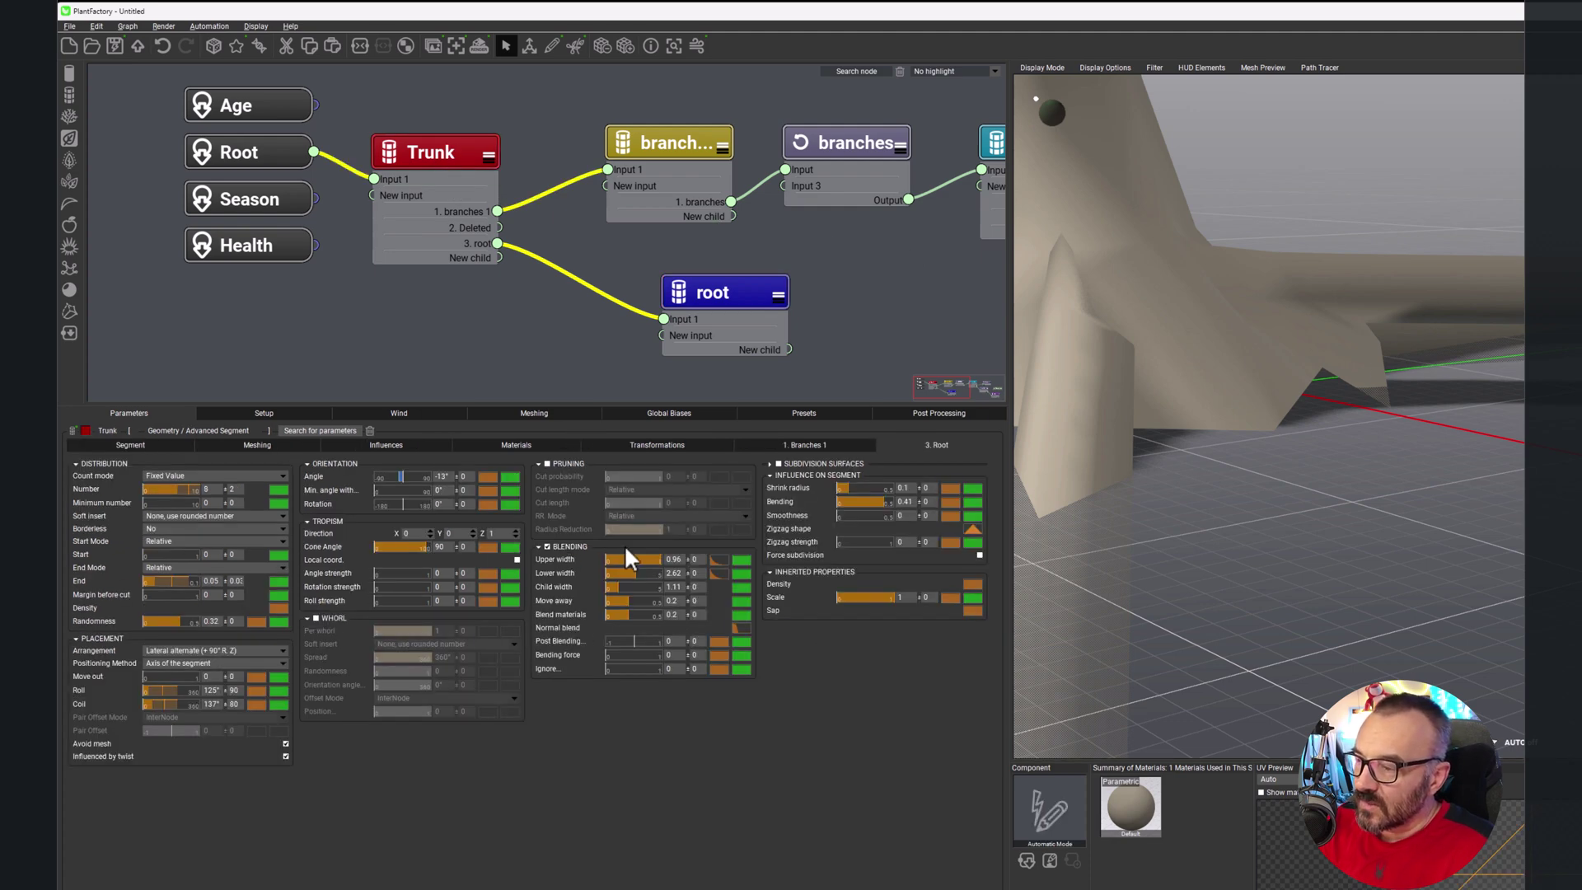
drag(650, 574, 627, 601)
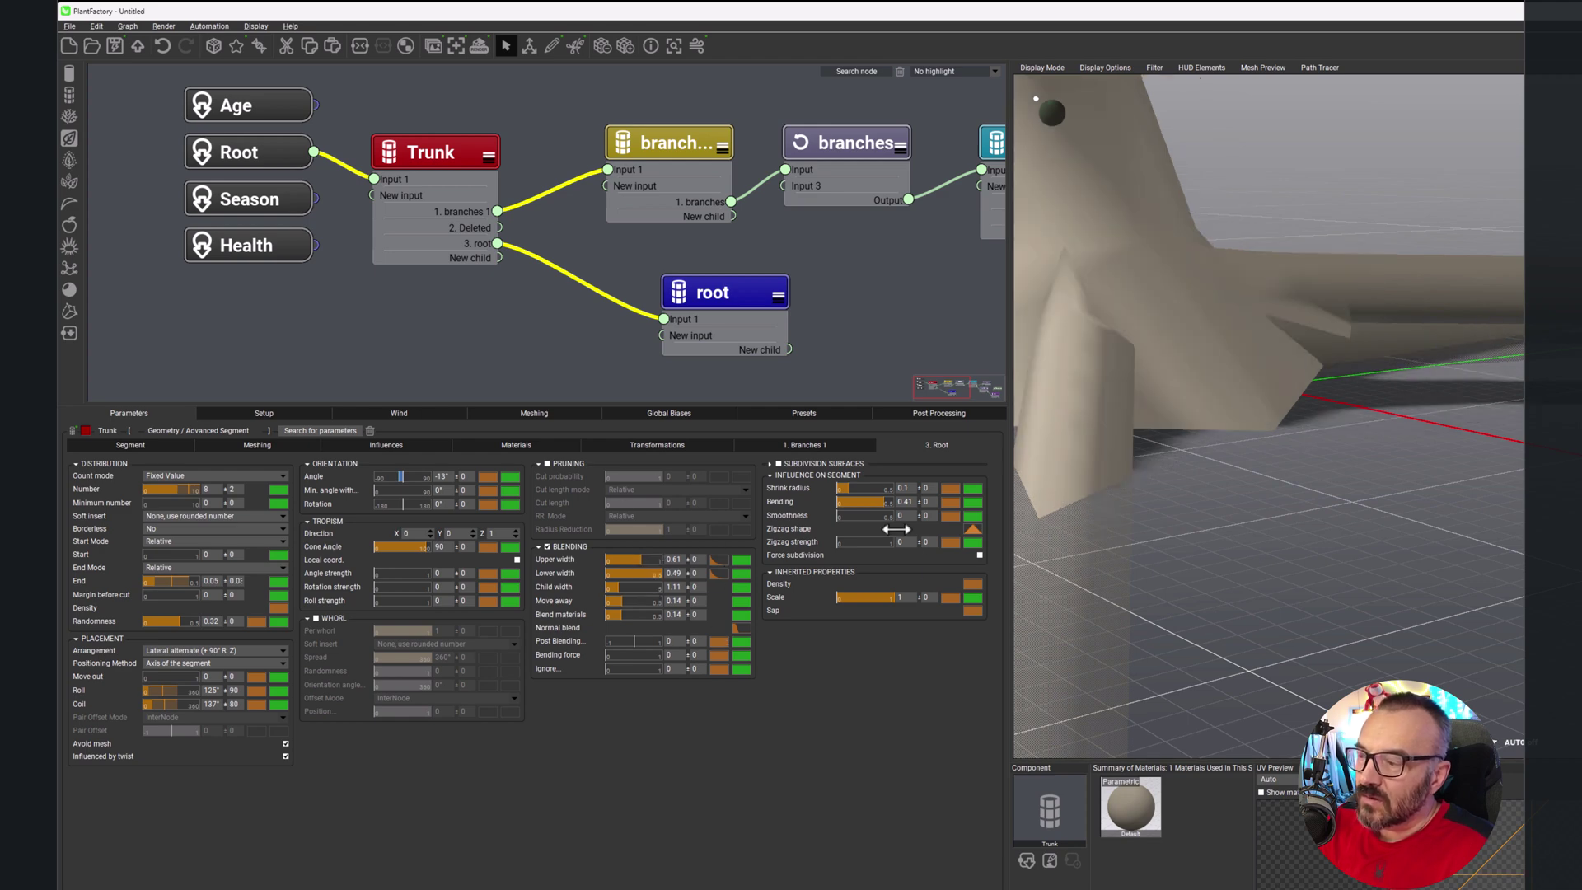
mouse_move(1378, 405)
mouse_down()
mouse_move(1251, 381)
mouse_move(1392, 404)
mouse_up()
Step: Set the variation of the root segment's Length to 2 and inspect the roots from another side
click(733, 282)
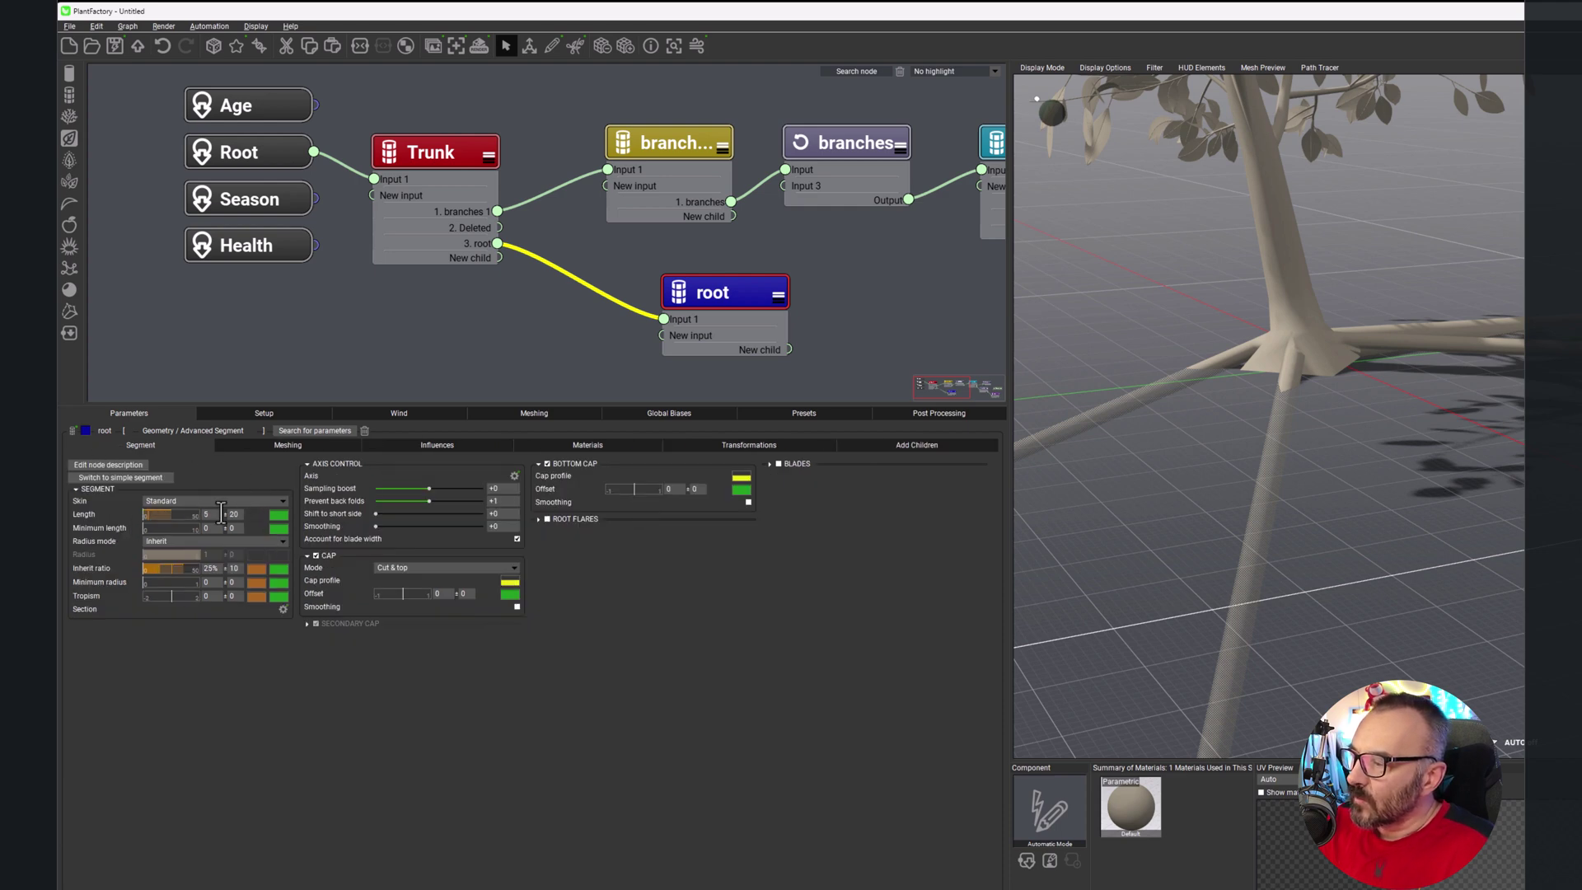
click(233, 514)
text(20)
key(Return)
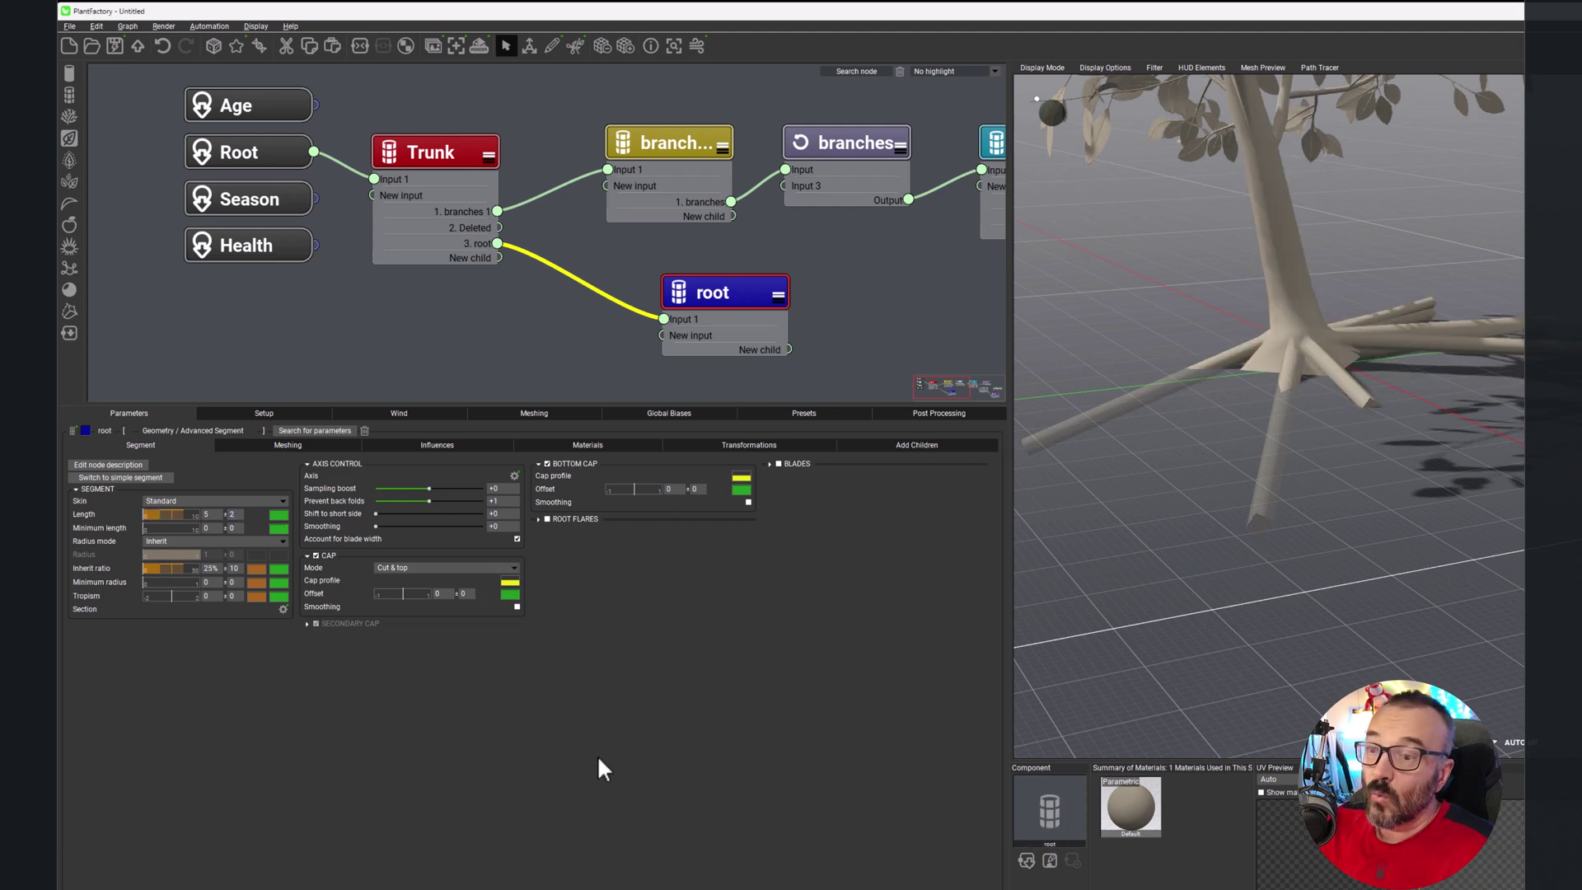
mouse_move(1310, 403)
right_down()
mouse_move(1430, 388)
mouse_move(1400, 350)
mouse_move(1340, 411)
right_up()
drag(1341, 412, 1228, 417)
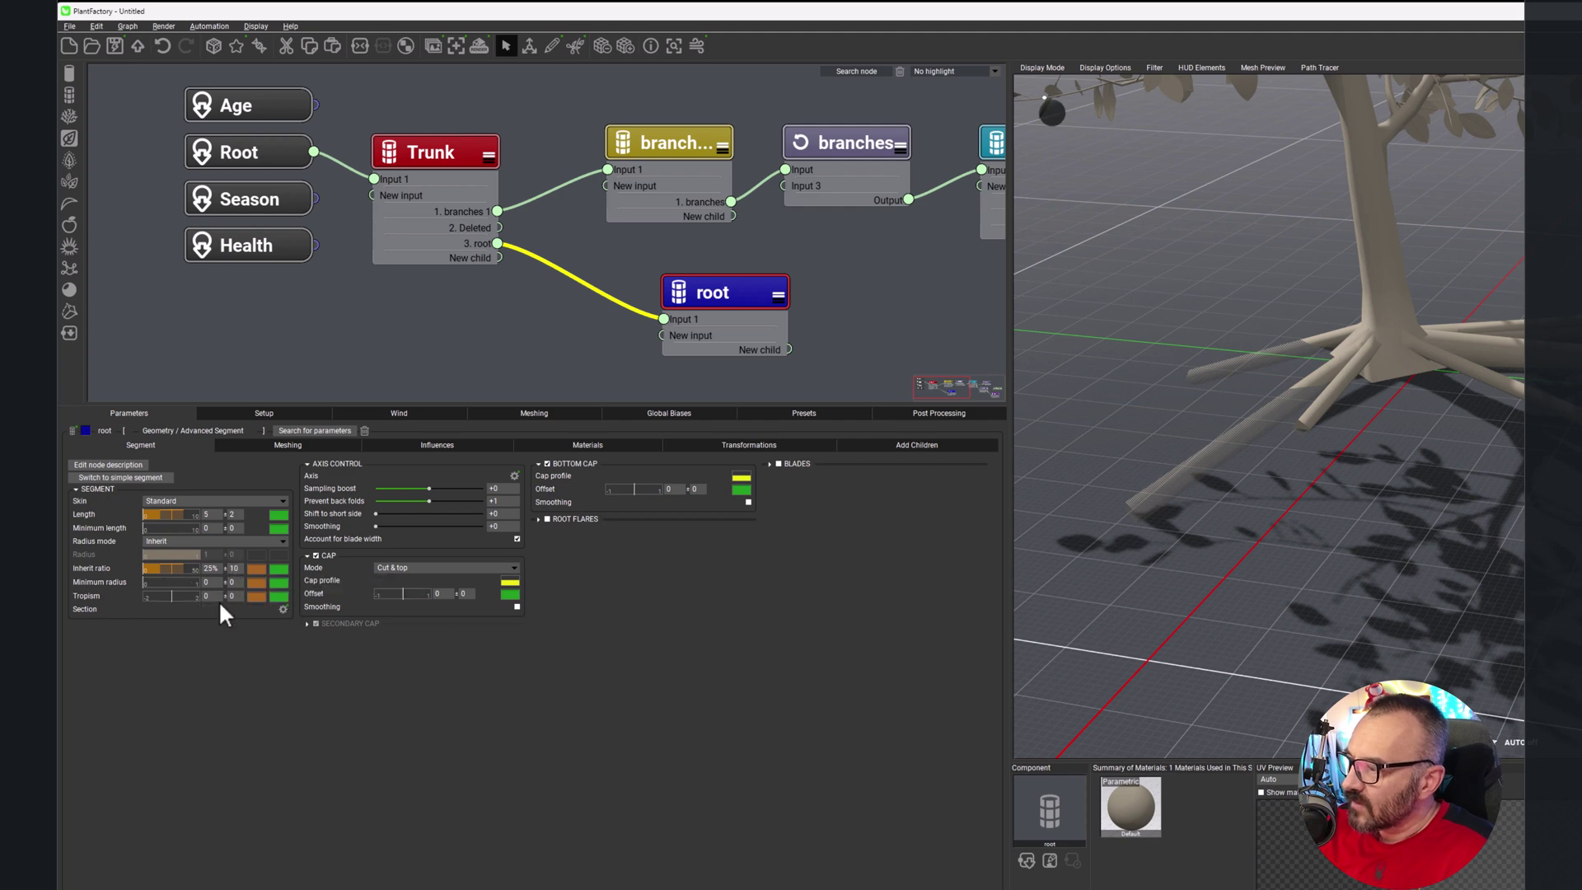
Step: Shape the root segment's Inherit ratio curve as a straight taper falling to about 0.06 at its end
click(255, 569)
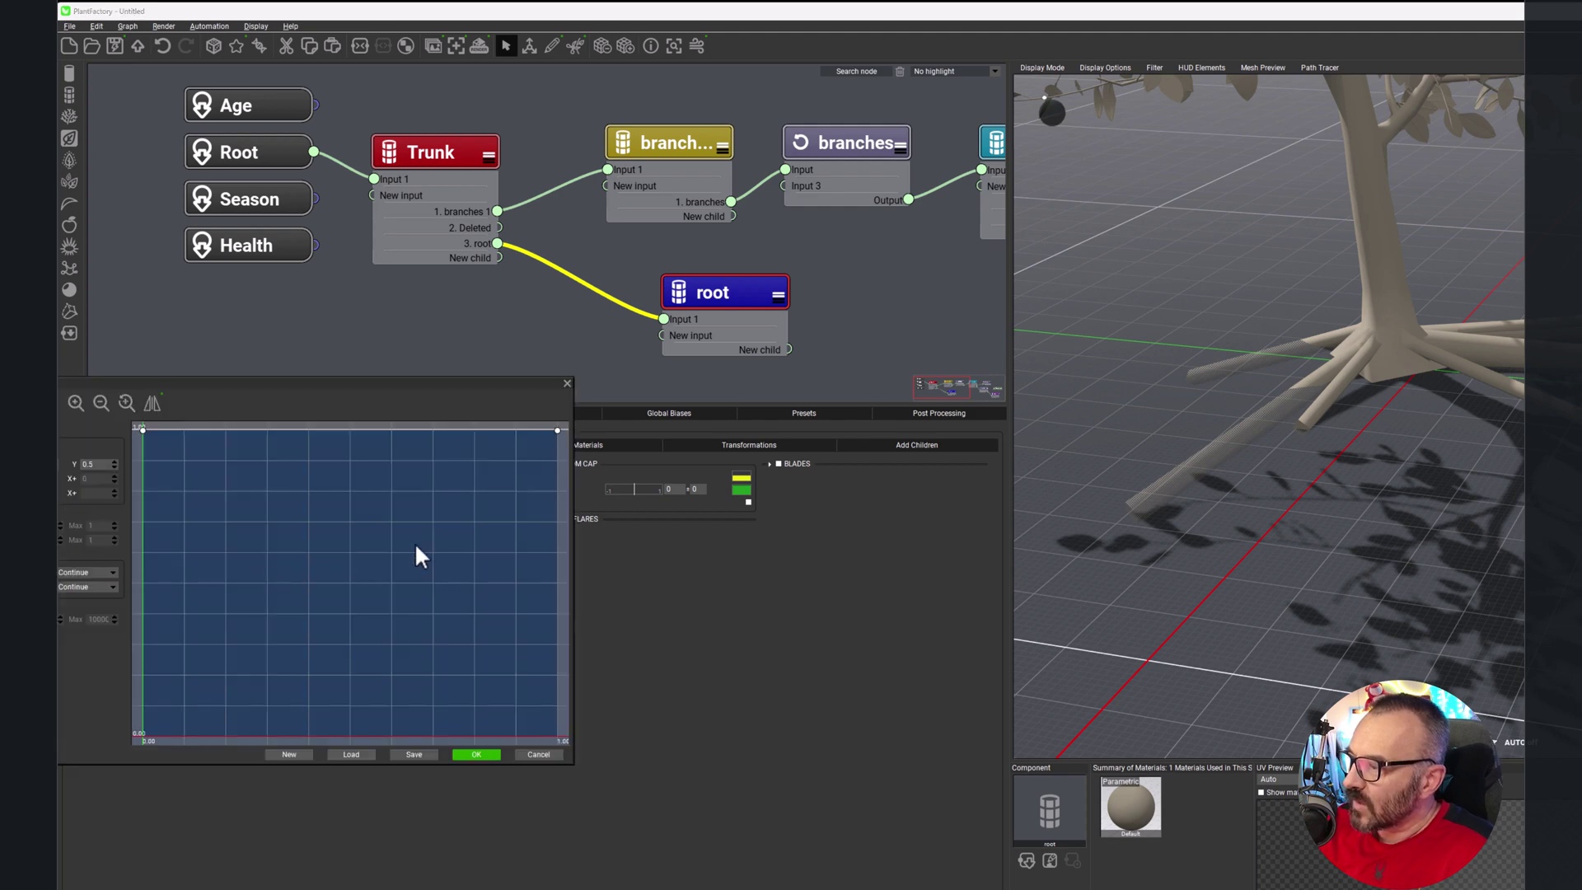
drag(557, 430, 560, 716)
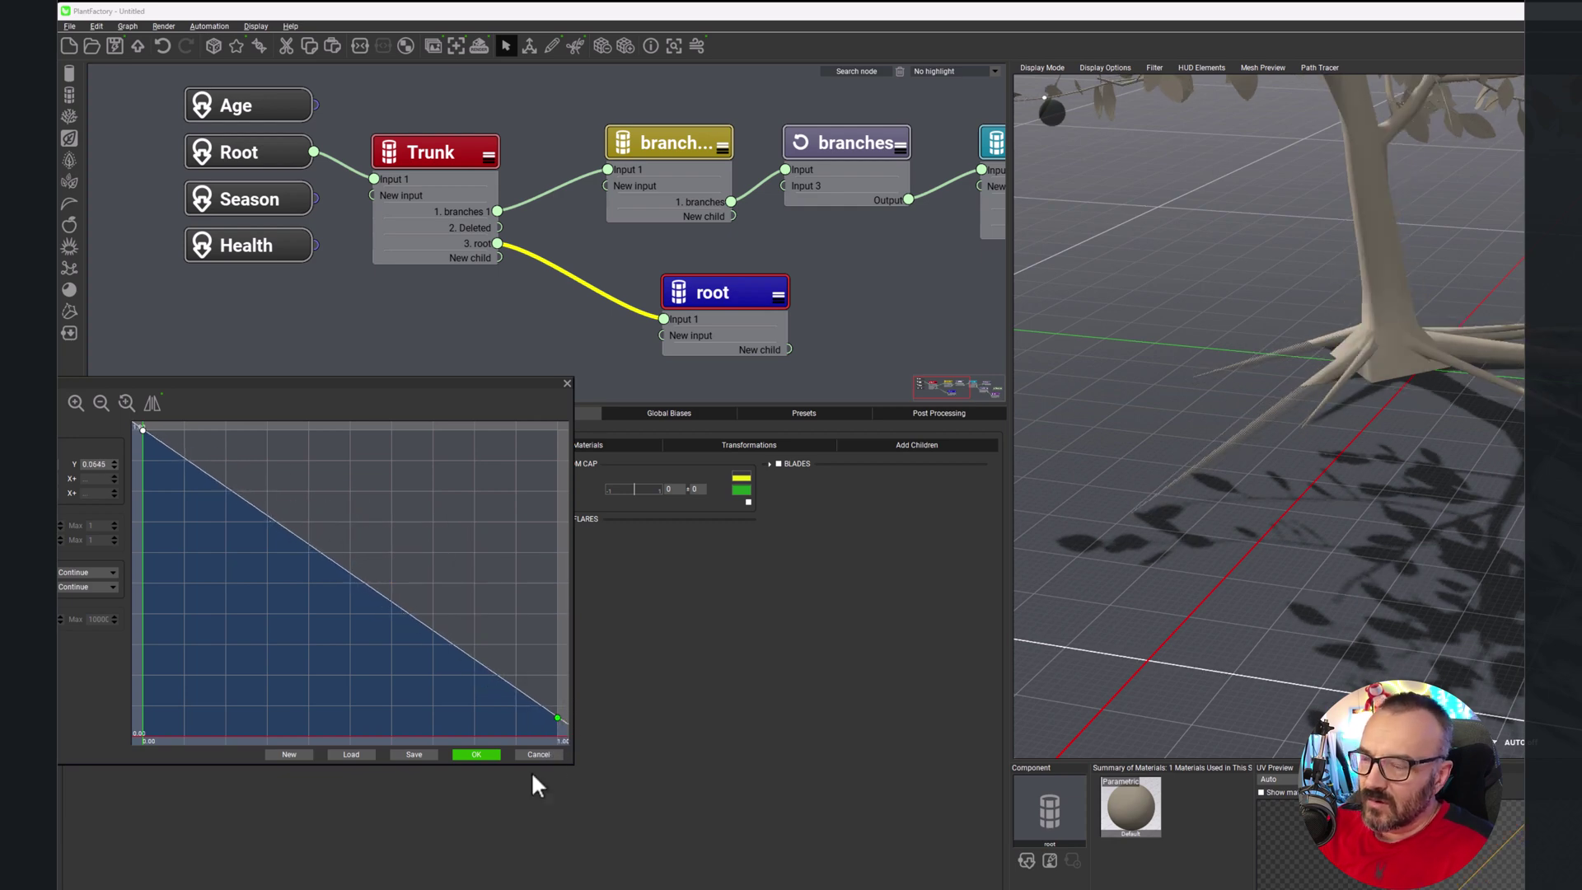
click(477, 753)
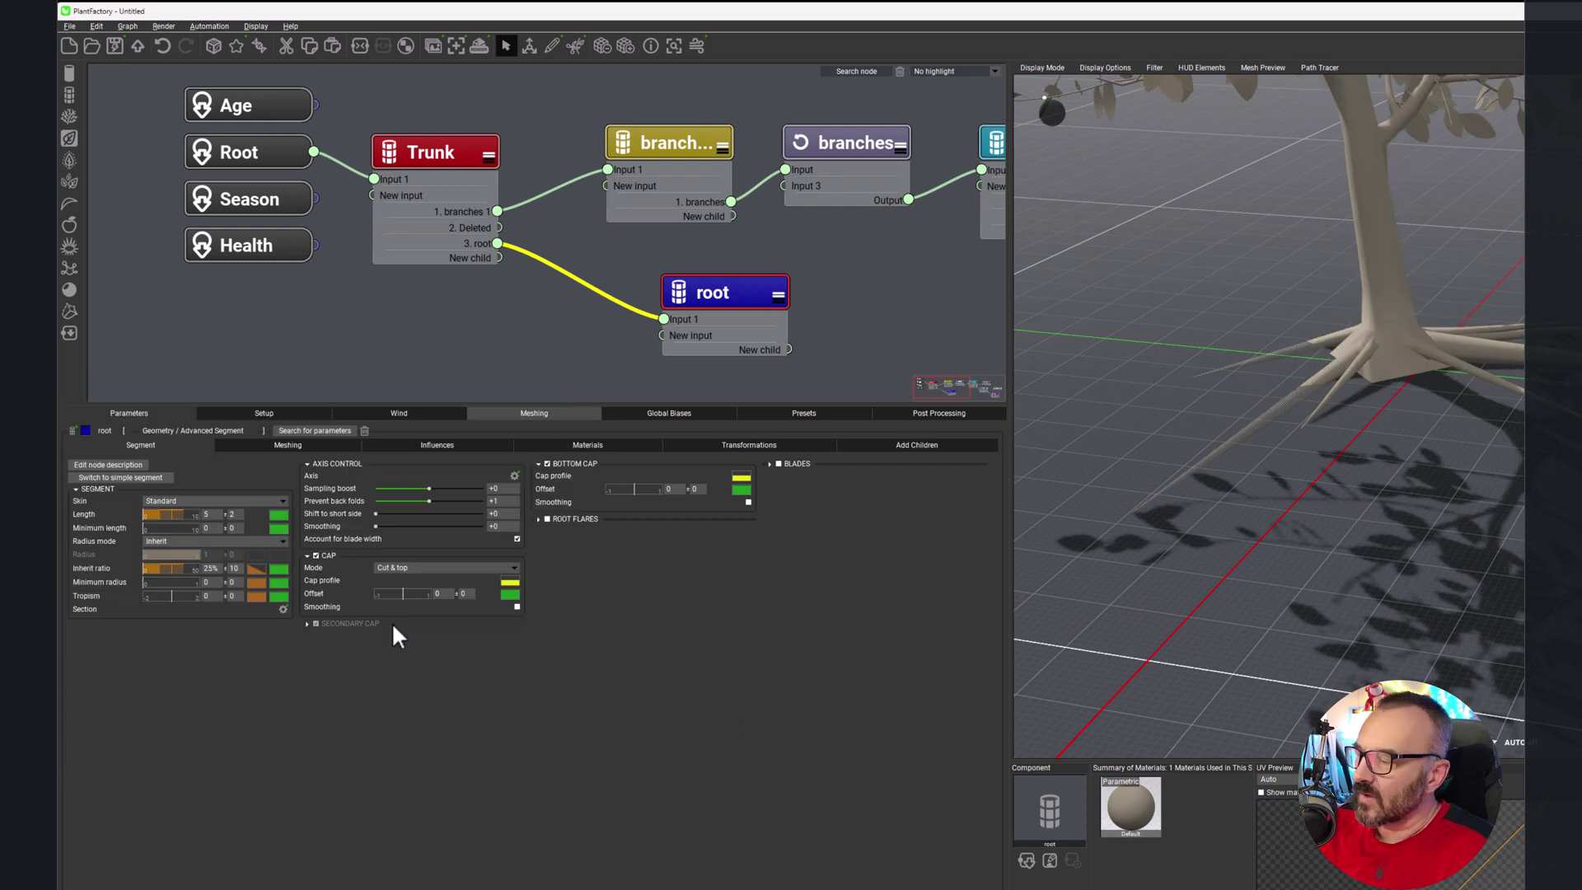
Step: Set the root segment's Tropism to about 0.86 and select the trunk at its base
drag(170, 595, 184, 590)
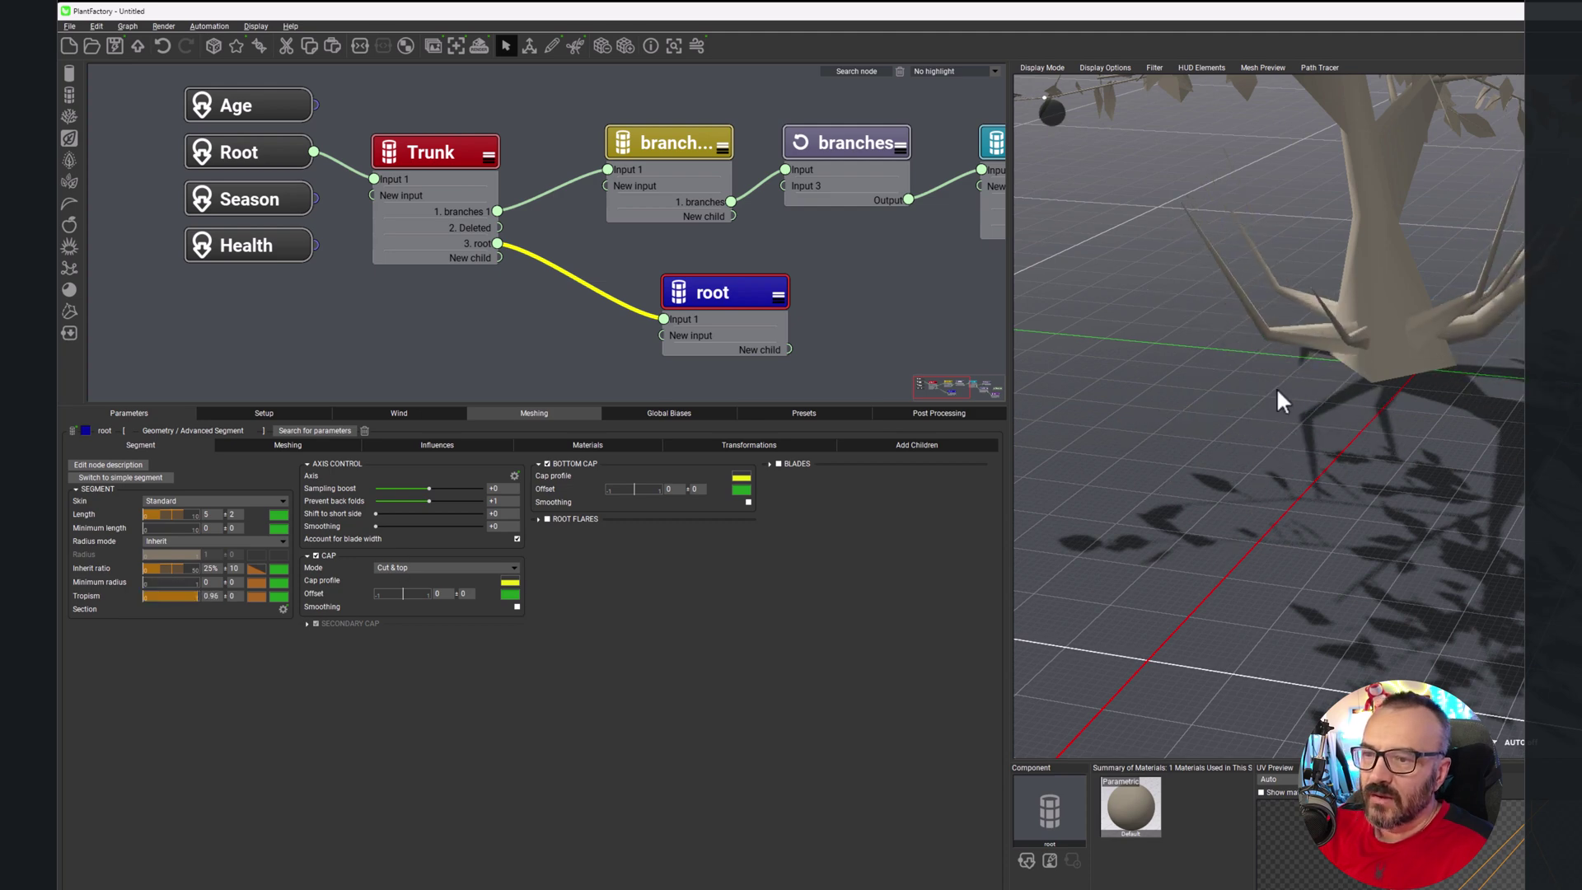
click(1514, 334)
click(1359, 375)
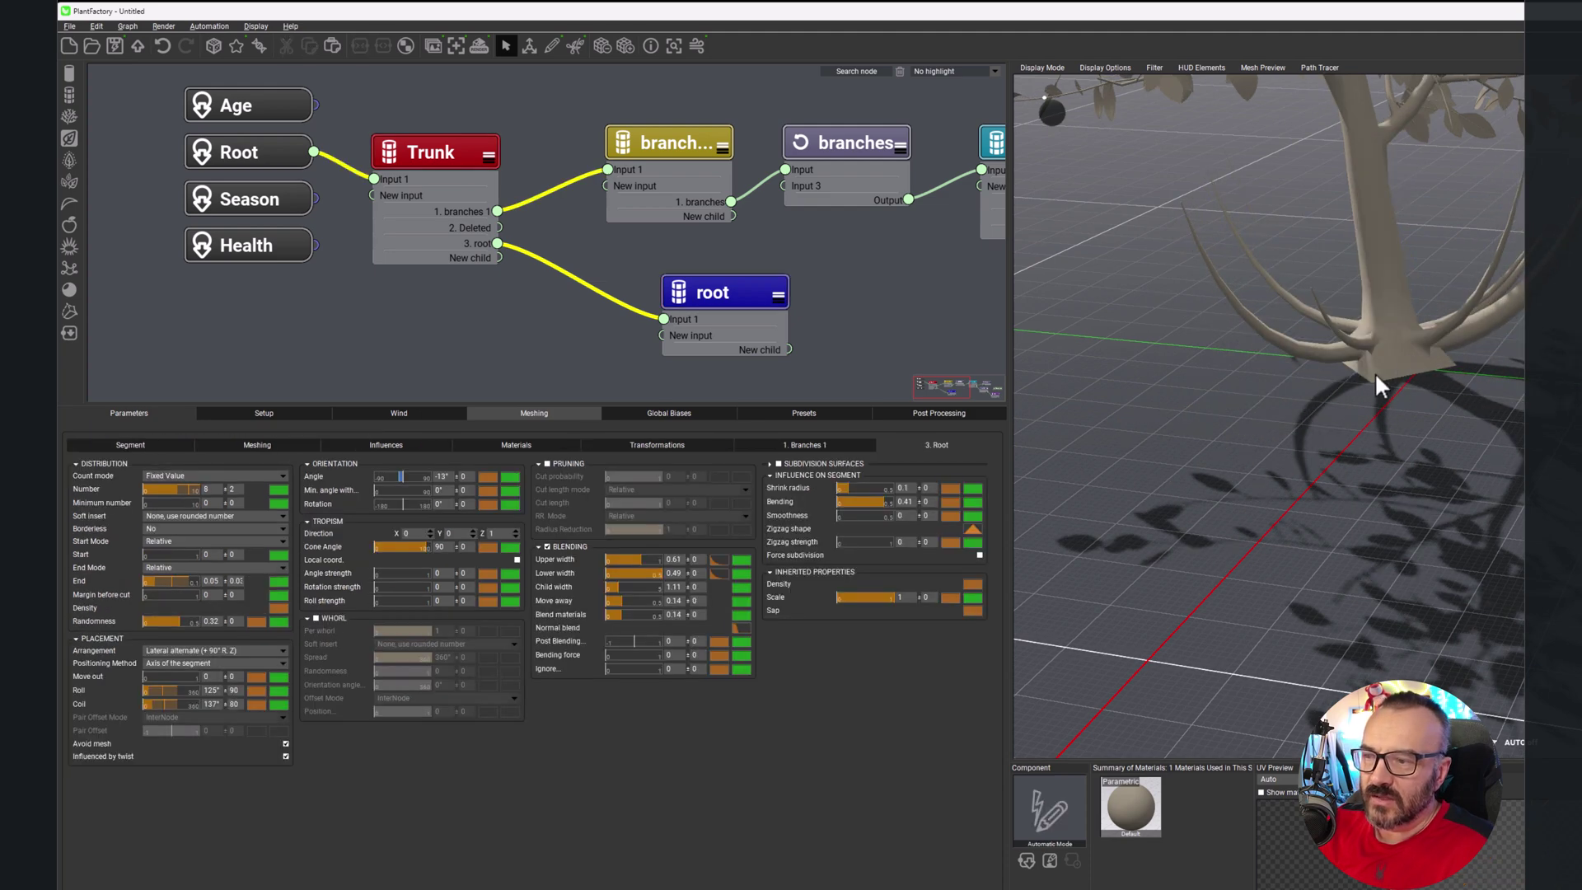
Step: Set the root segment's Tropism to about -0.07
mouse_move(1327, 402)
mouse_down()
mouse_move(1507, 364)
mouse_move(1258, 405)
mouse_move(1318, 404)
mouse_up()
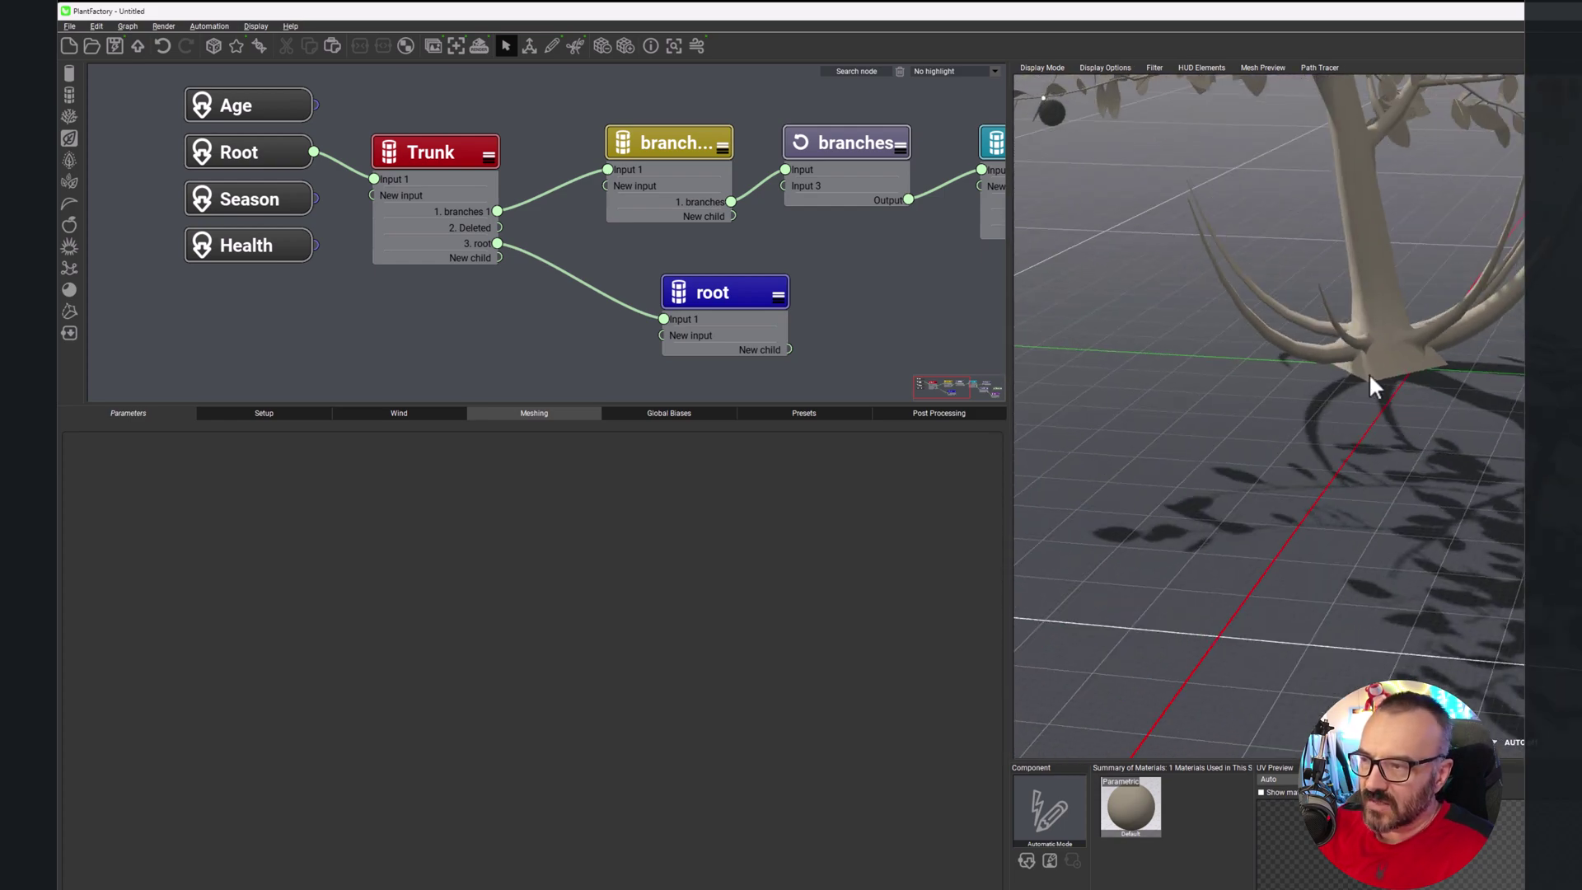
click(741, 293)
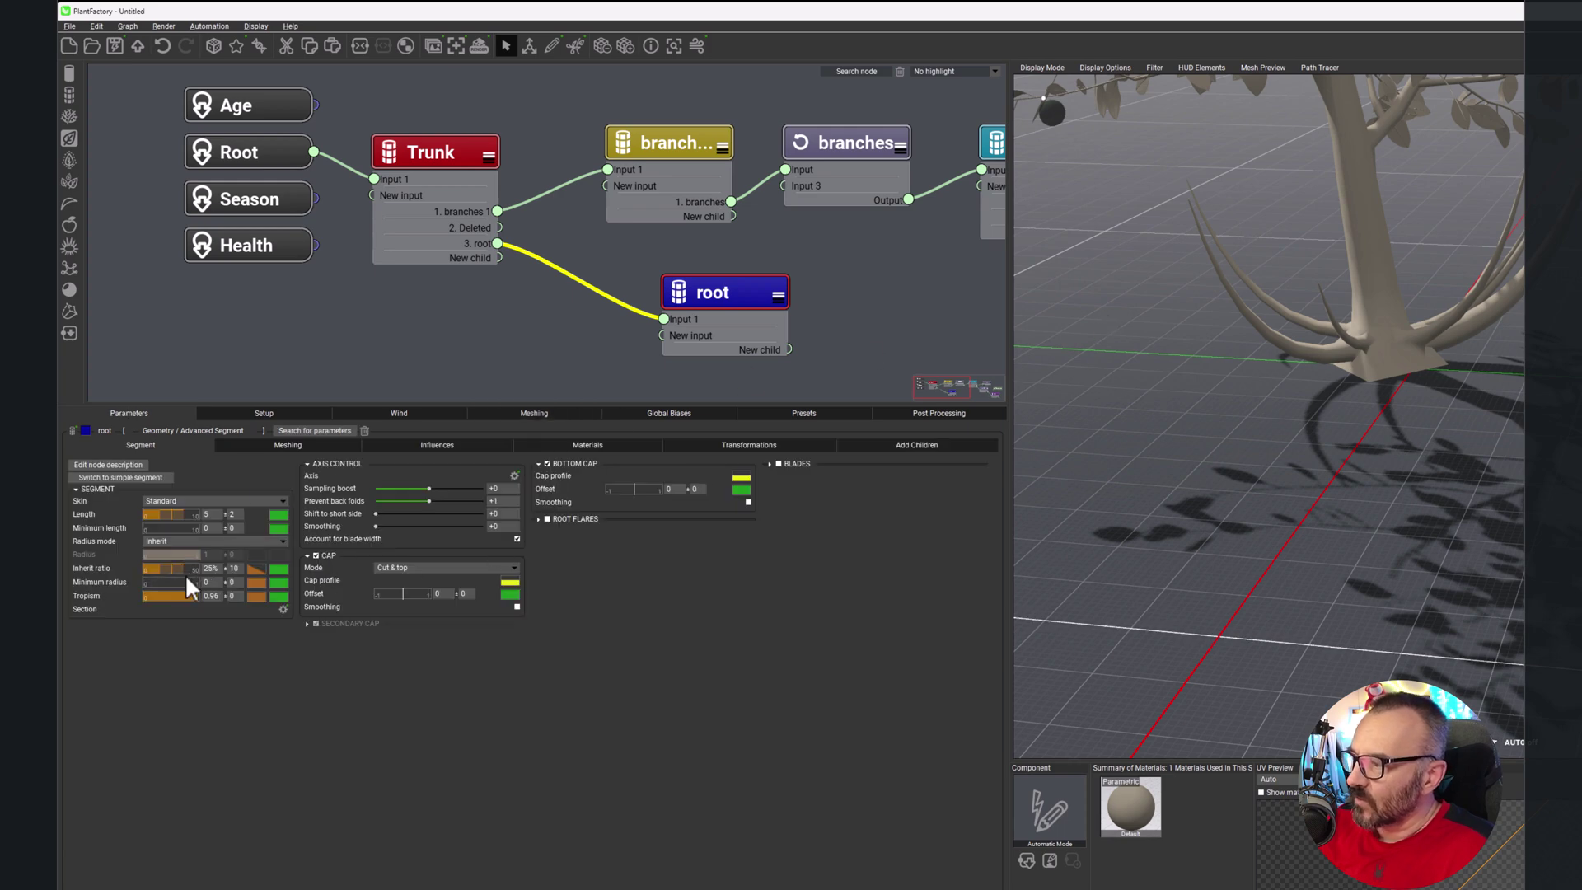
drag(189, 595, 127, 569)
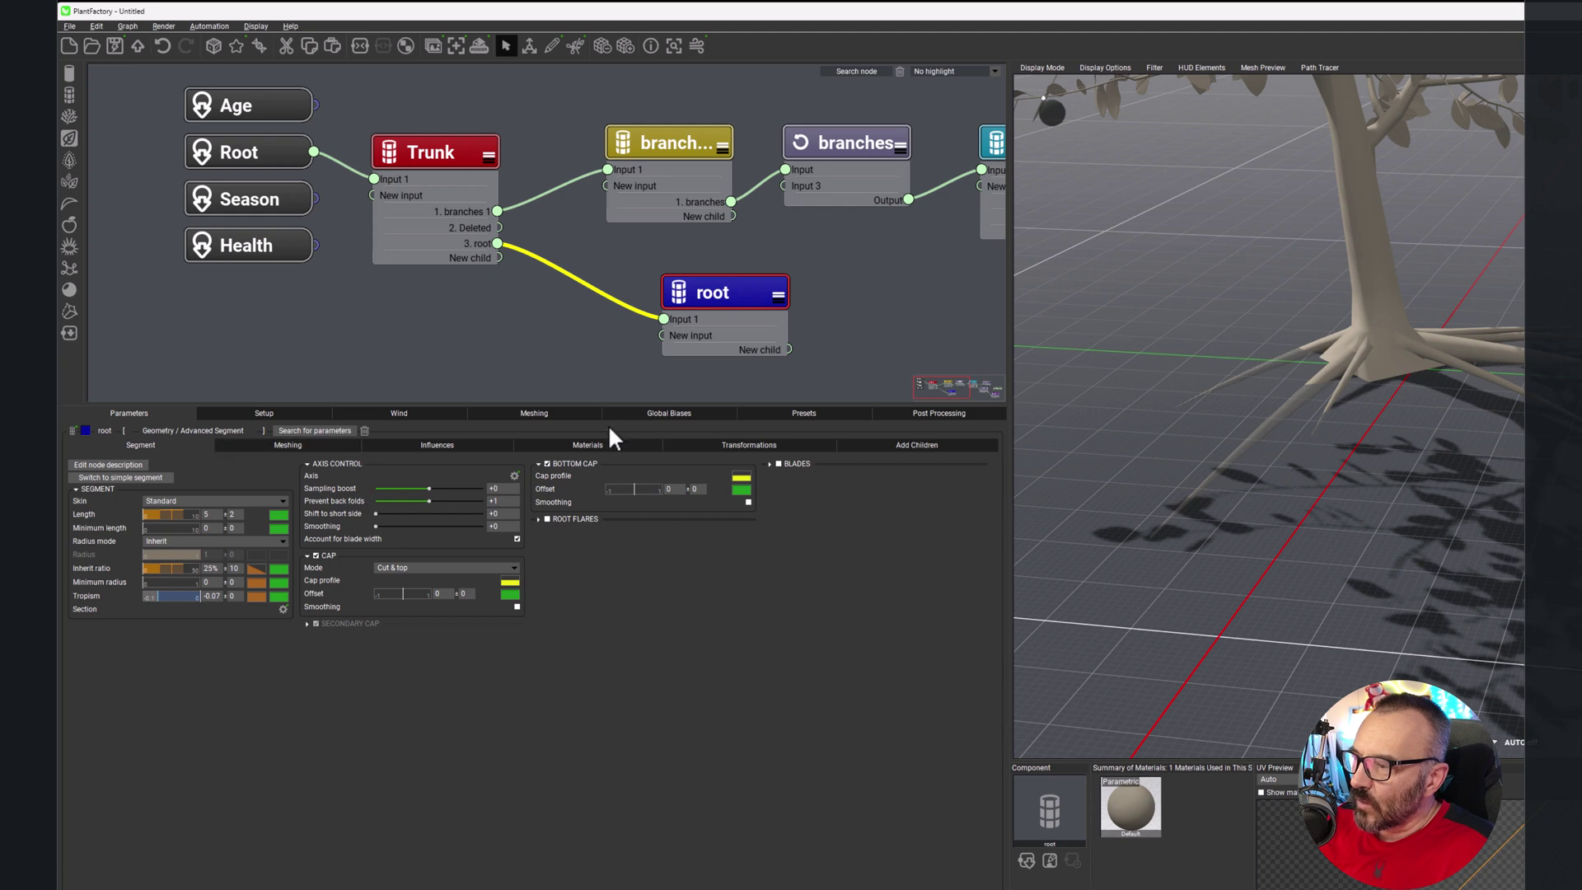
Step: Set the root segment's axis perturbation Strength to 1.5 with a variation of 0.5 and check the roots from another side
click(434, 445)
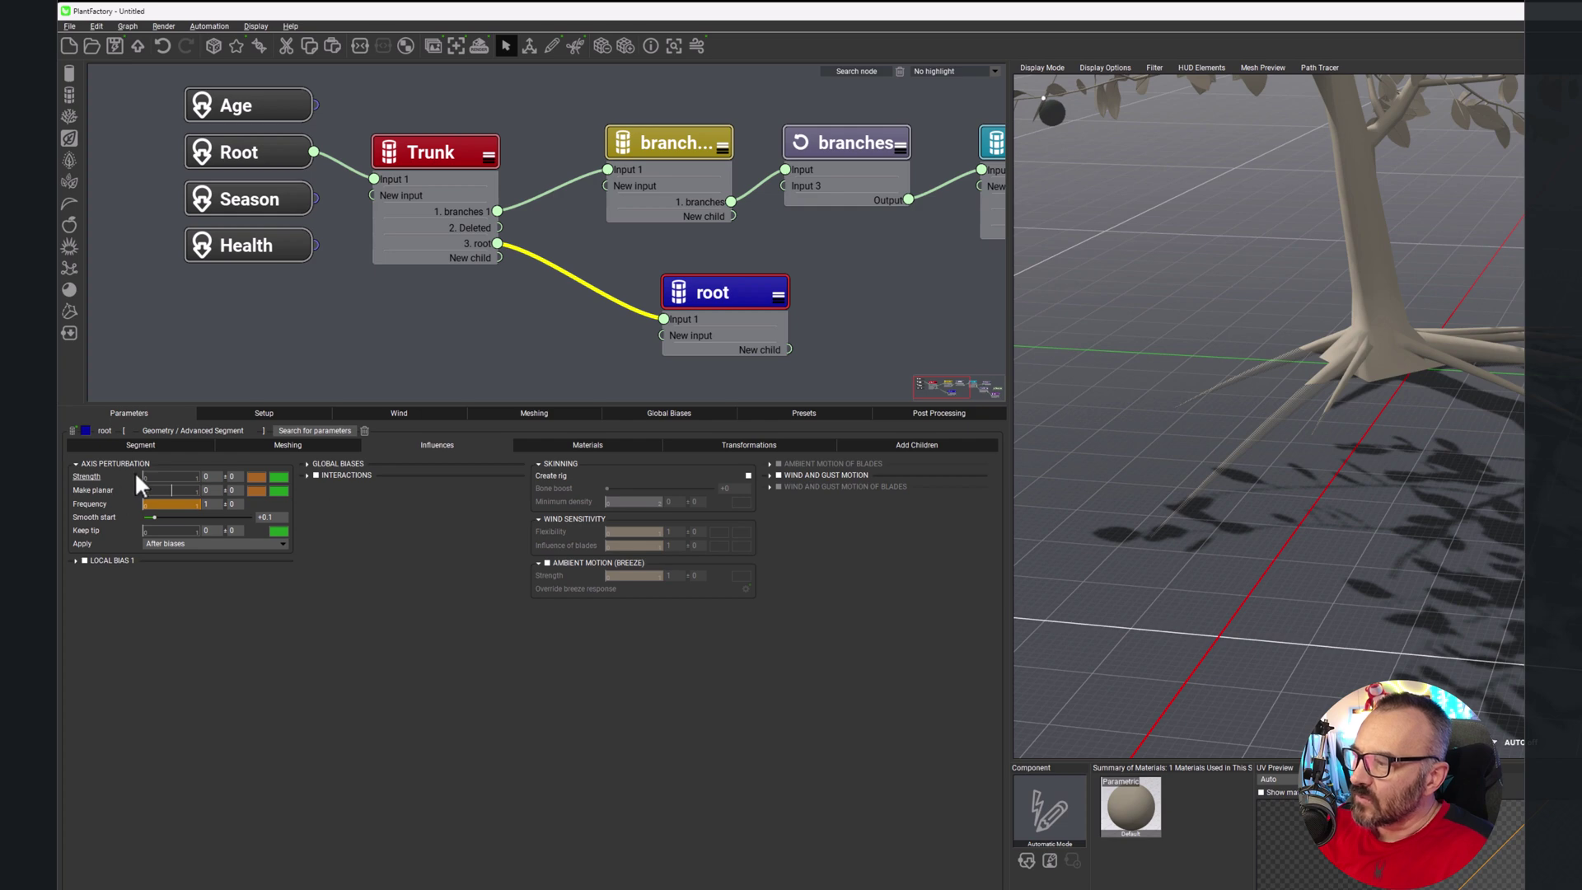
drag(153, 476, 188, 476)
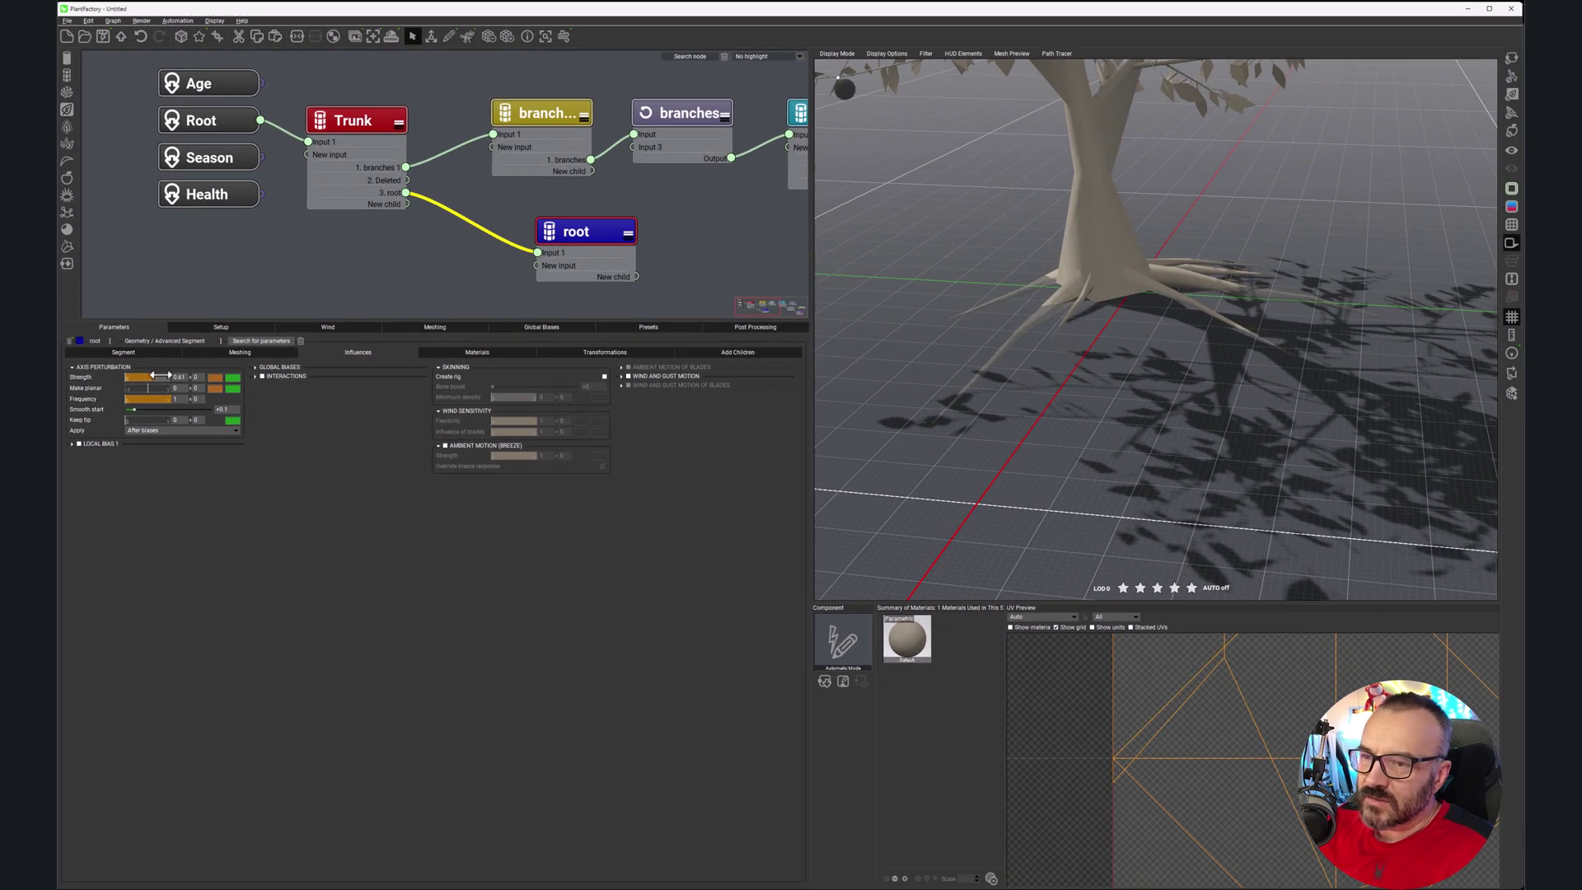
drag(157, 376, 195, 370)
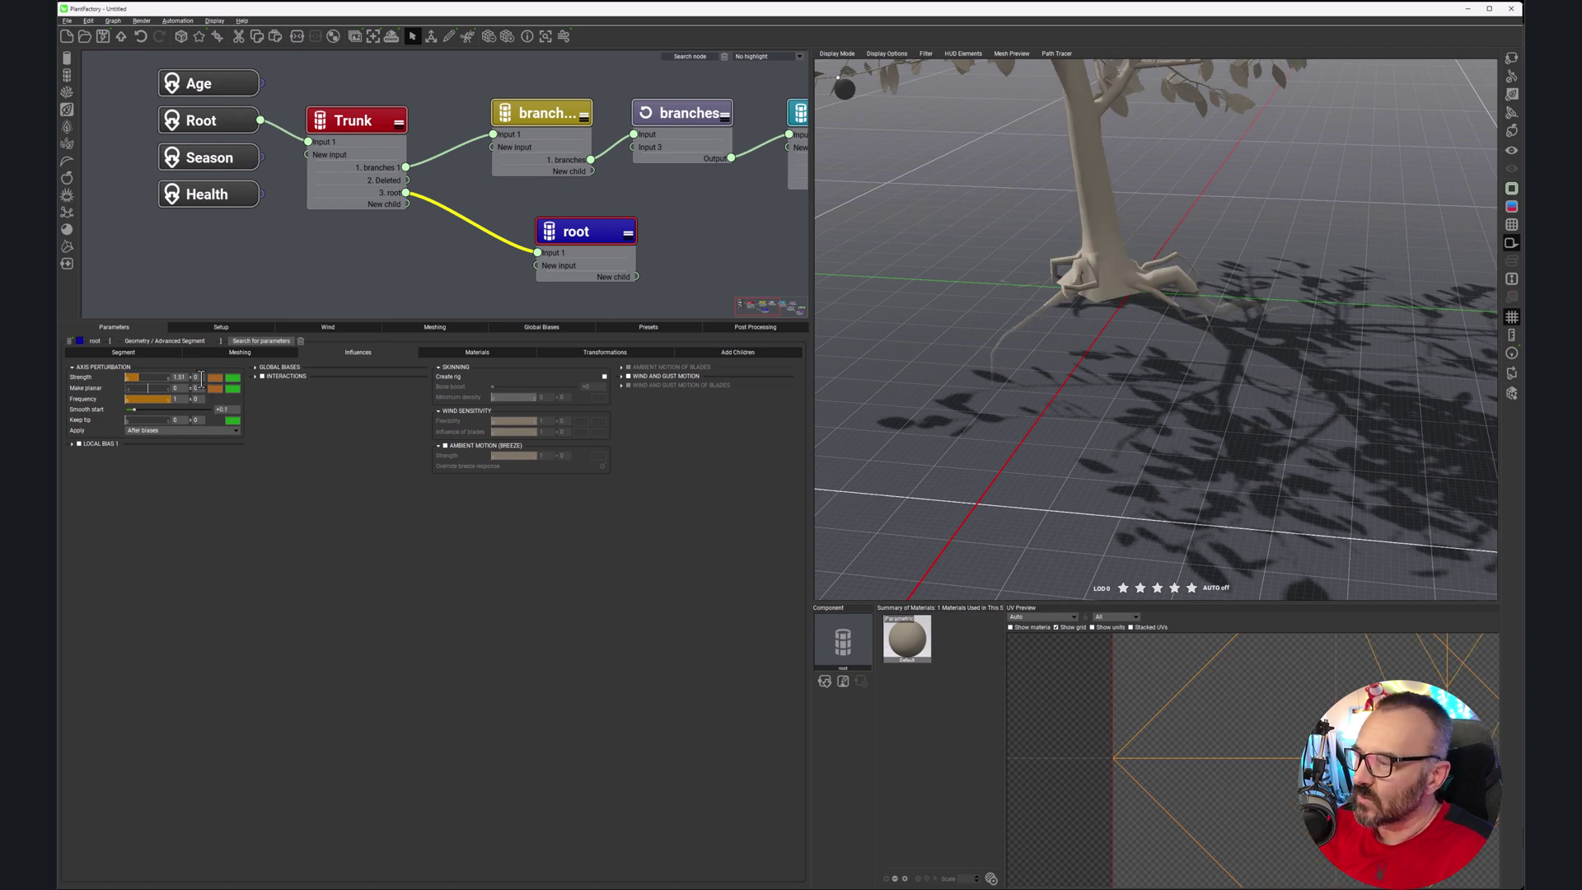
double_click(175, 377)
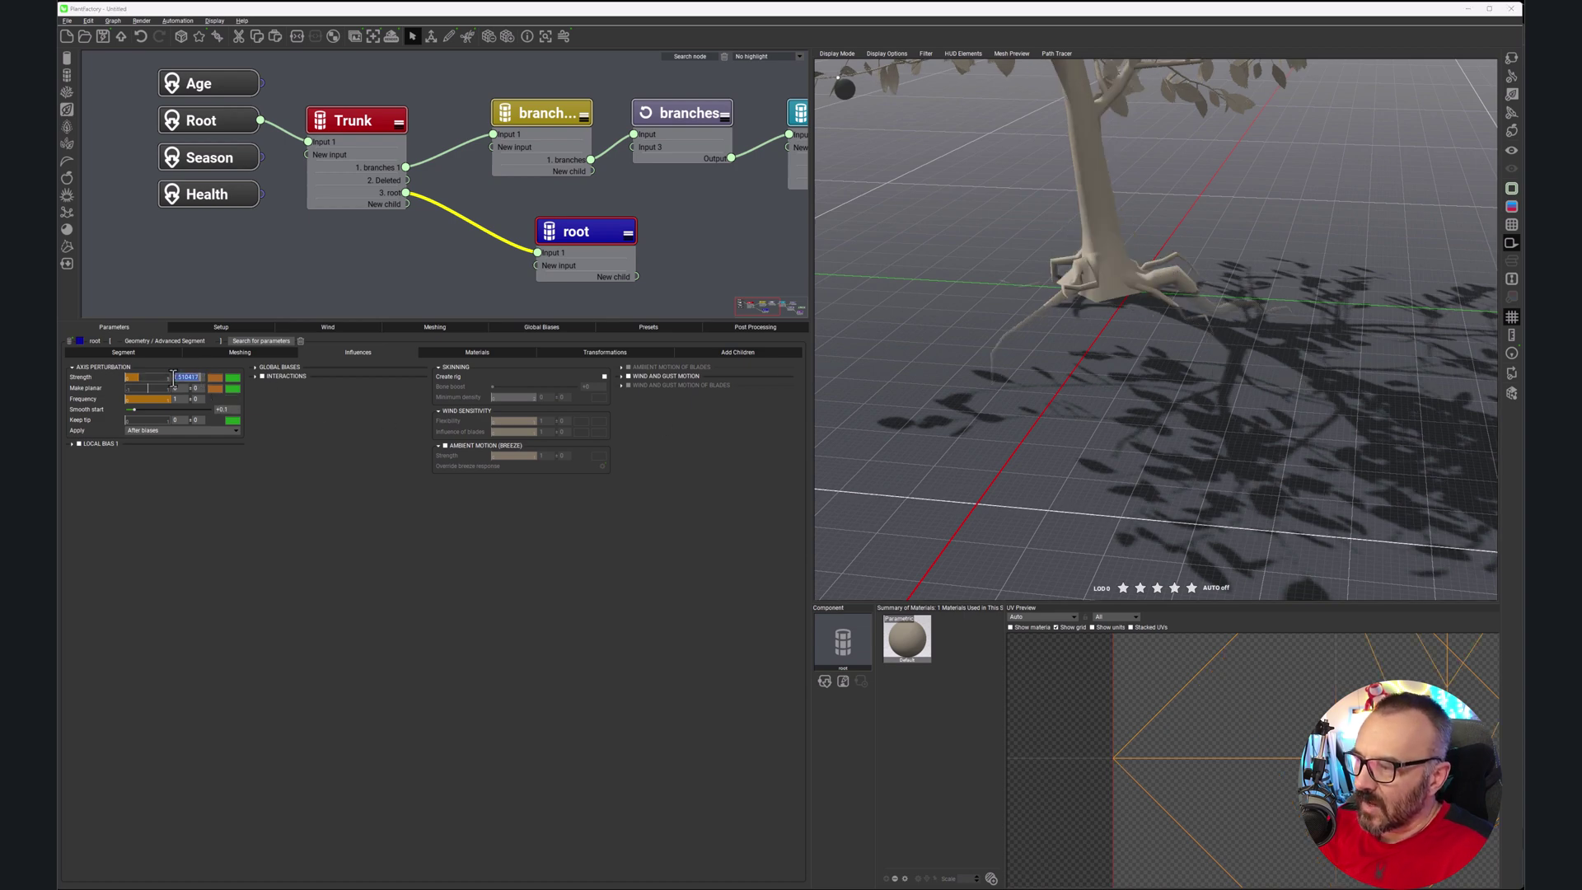
text(1.5)
key(Return)
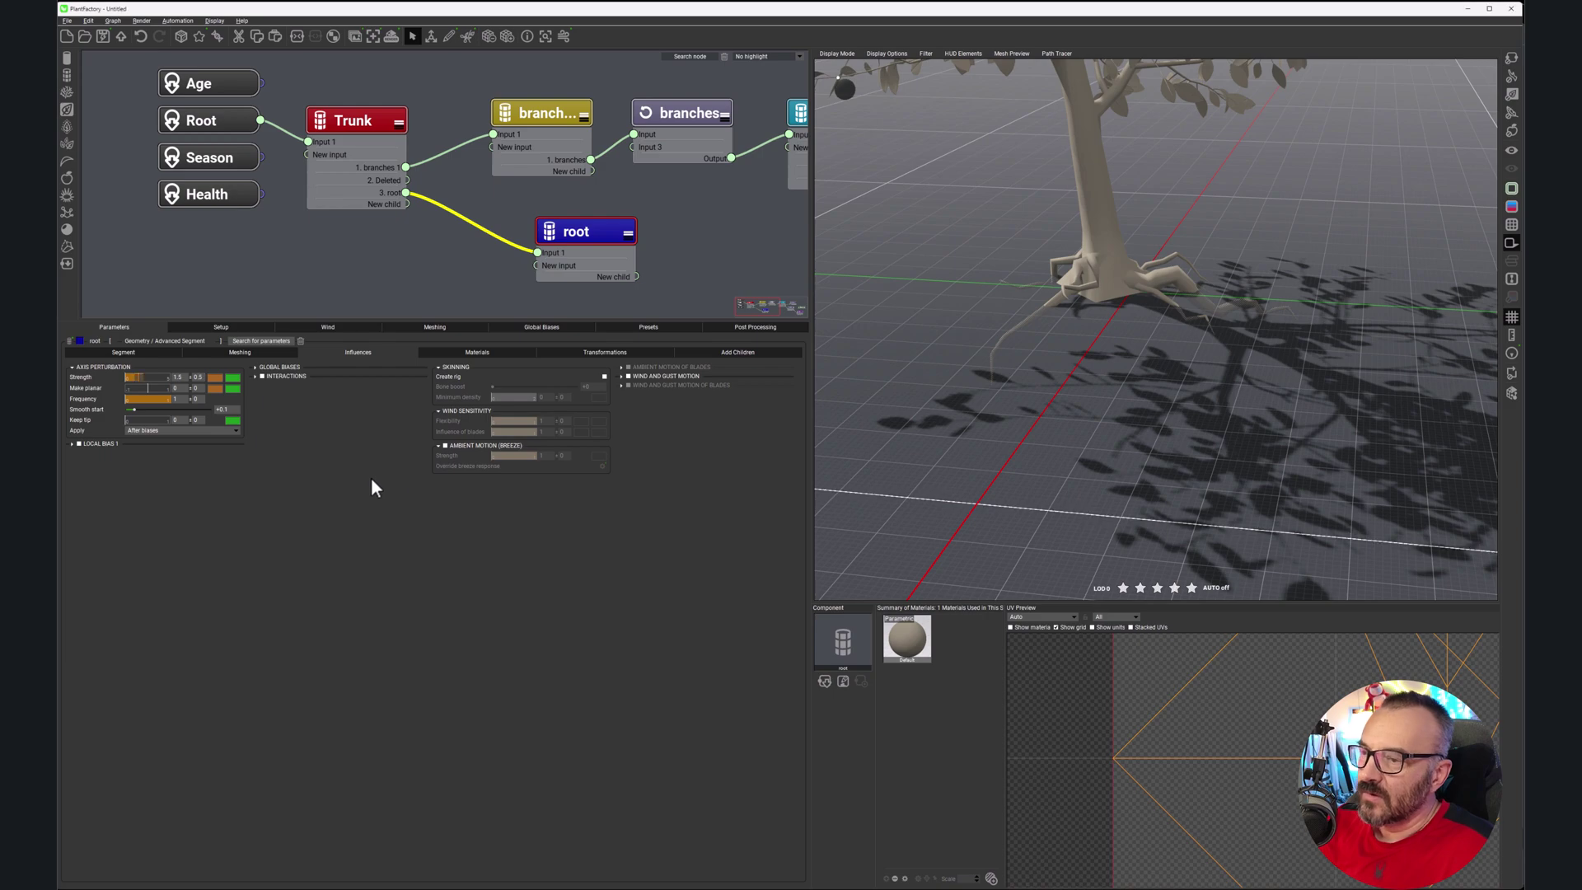
mouse_move(1134, 288)
right_down()
mouse_move(1285, 275)
mouse_move(1125, 280)
right_up()
drag(1128, 289, 1168, 297)
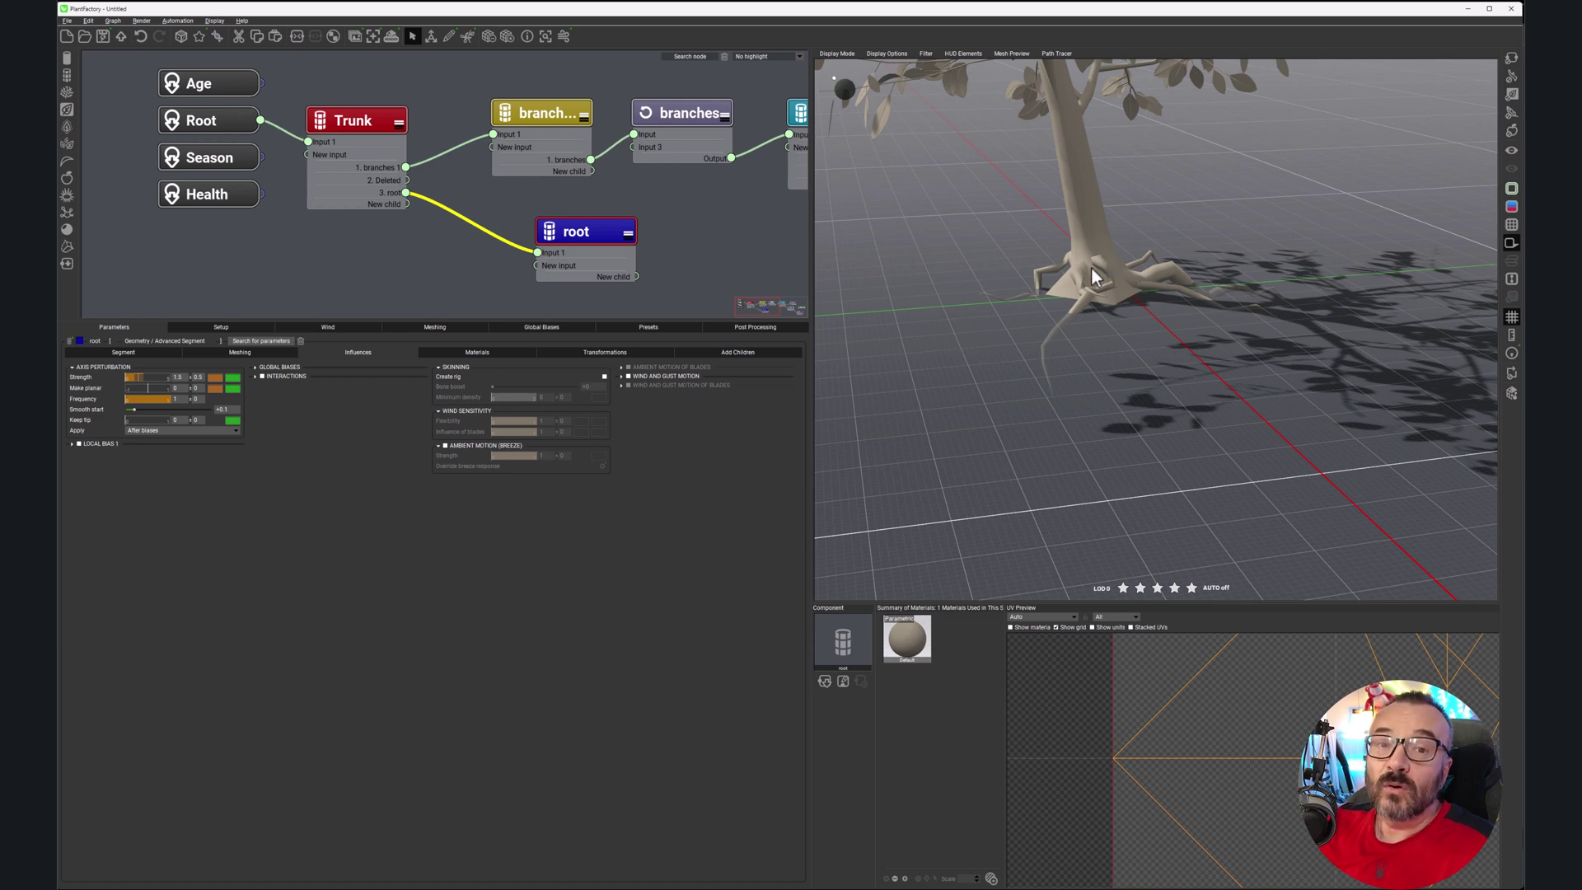
Step: Enable interactions with the ground for the root segment and set the Perturbation ratio to about 0.34
click(255, 376)
click(263, 376)
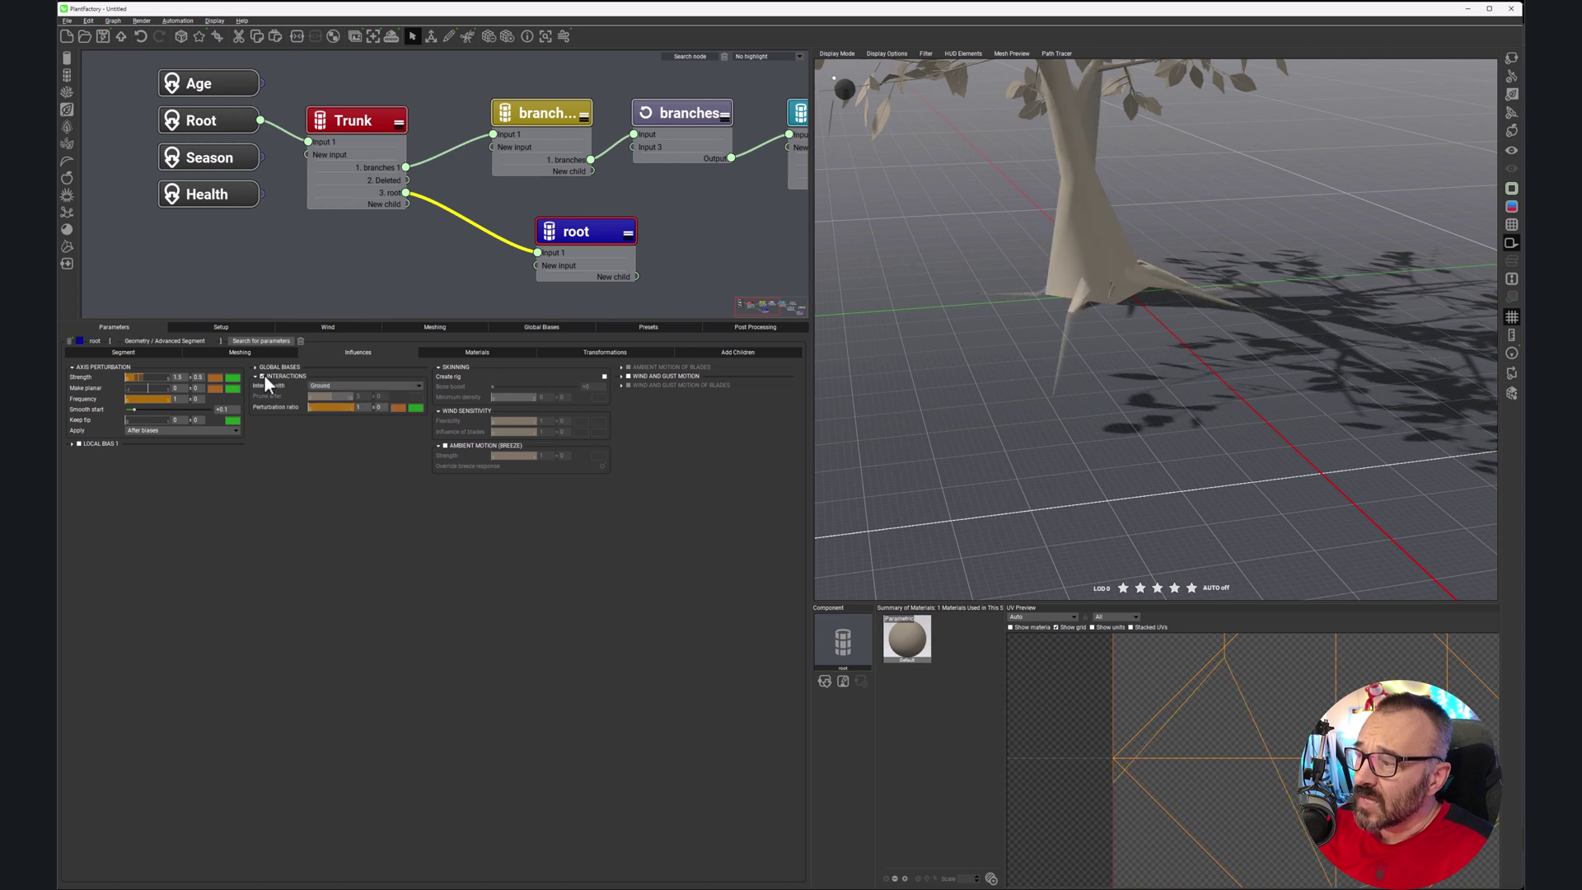
click(417, 386)
click(328, 392)
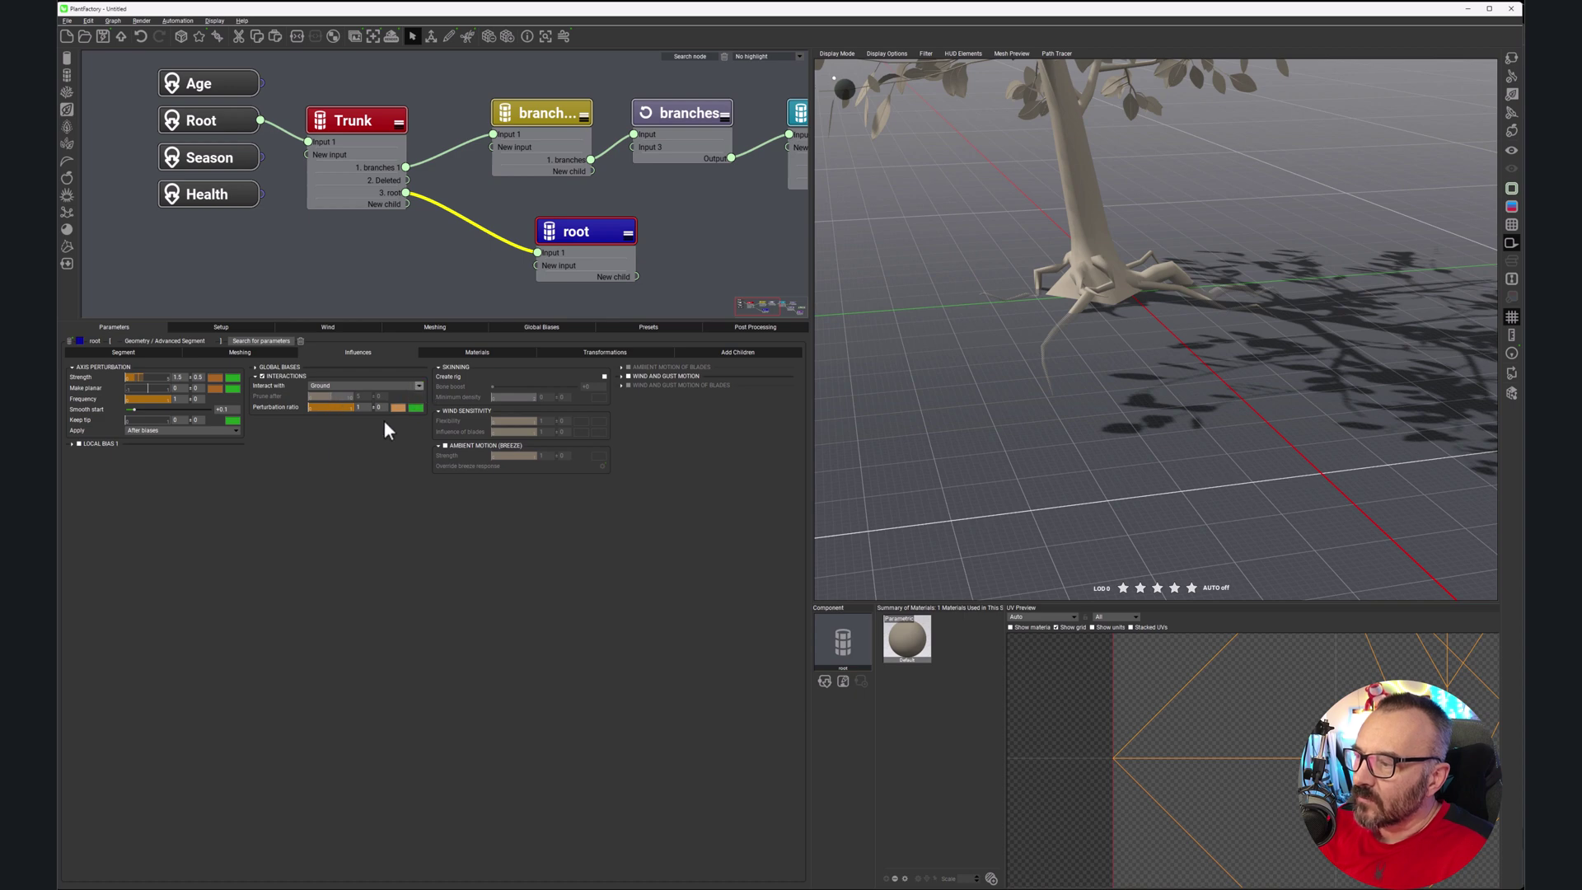
drag(353, 410, 320, 407)
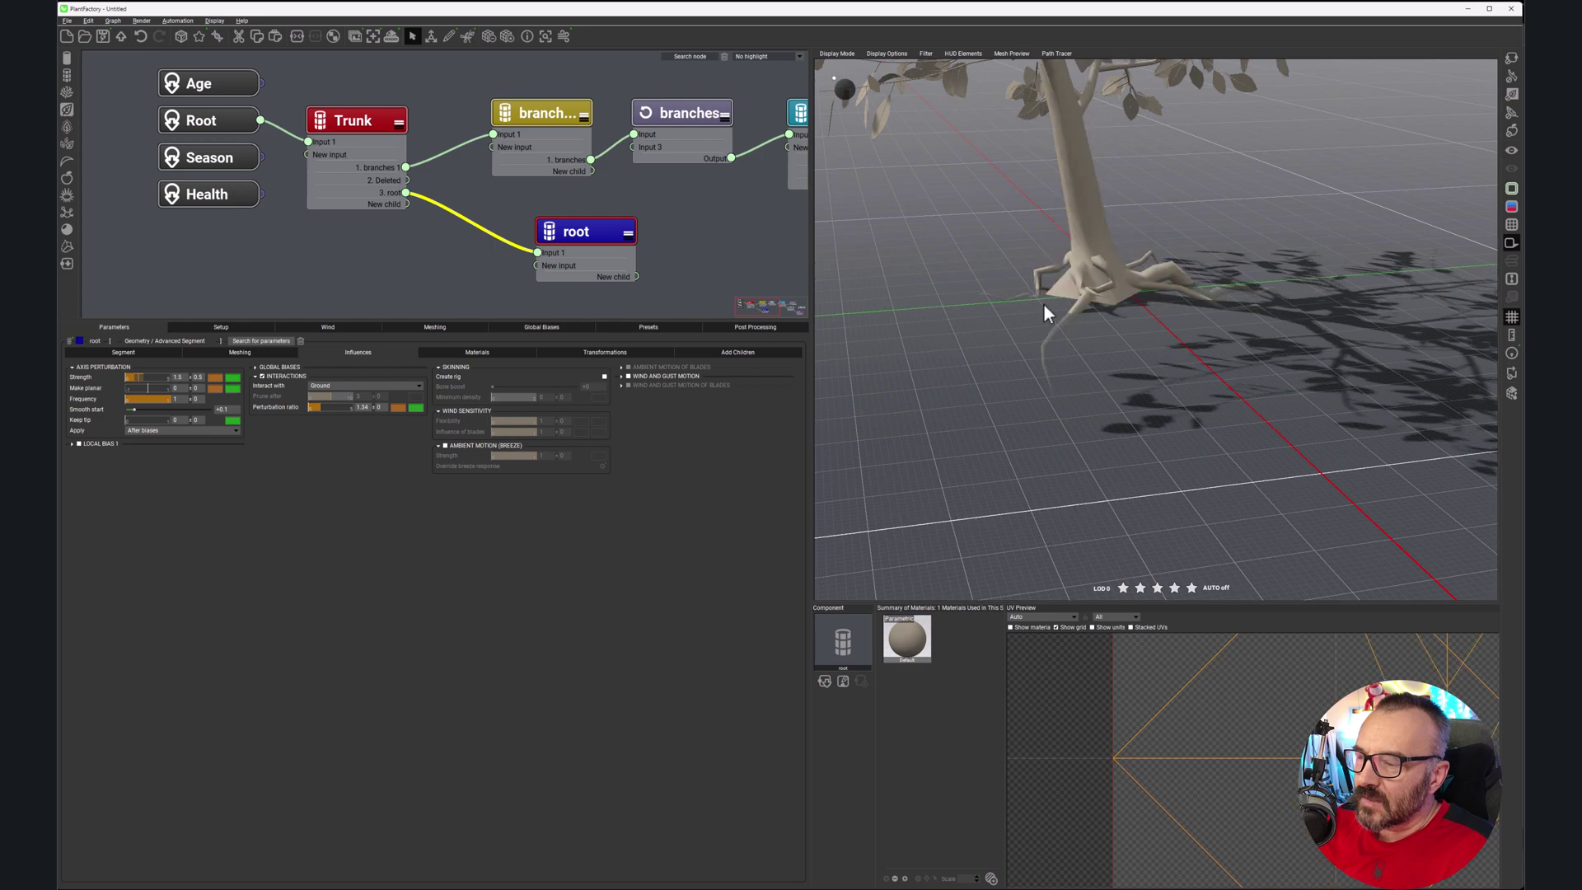
drag(1204, 300, 1322, 292)
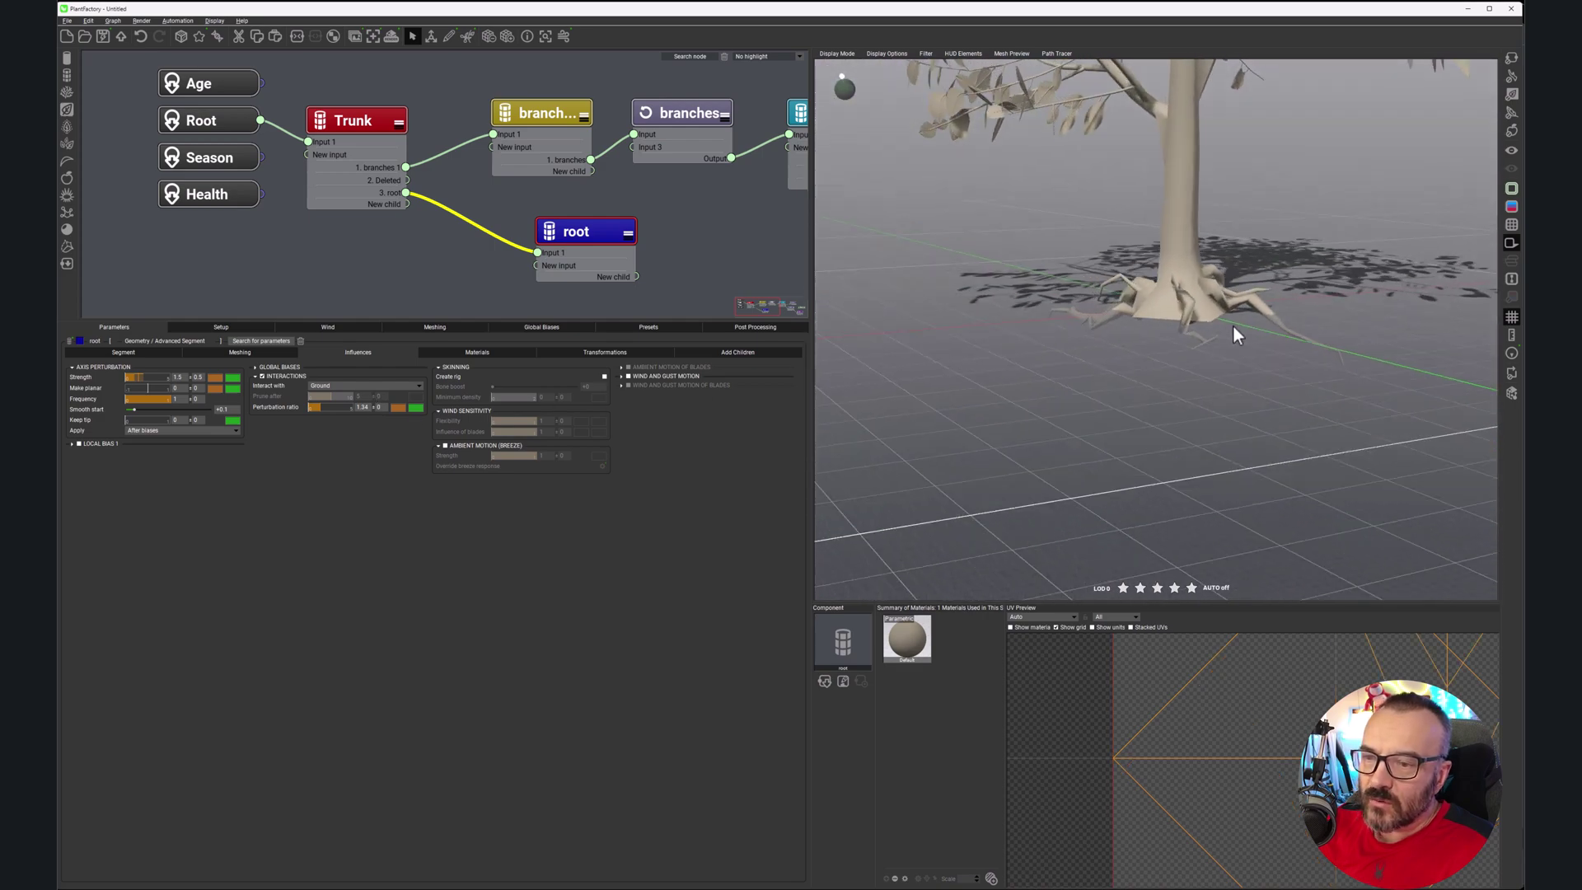
scroll(1232, 324, up, 10)
drag(1188, 338, 1081, 324)
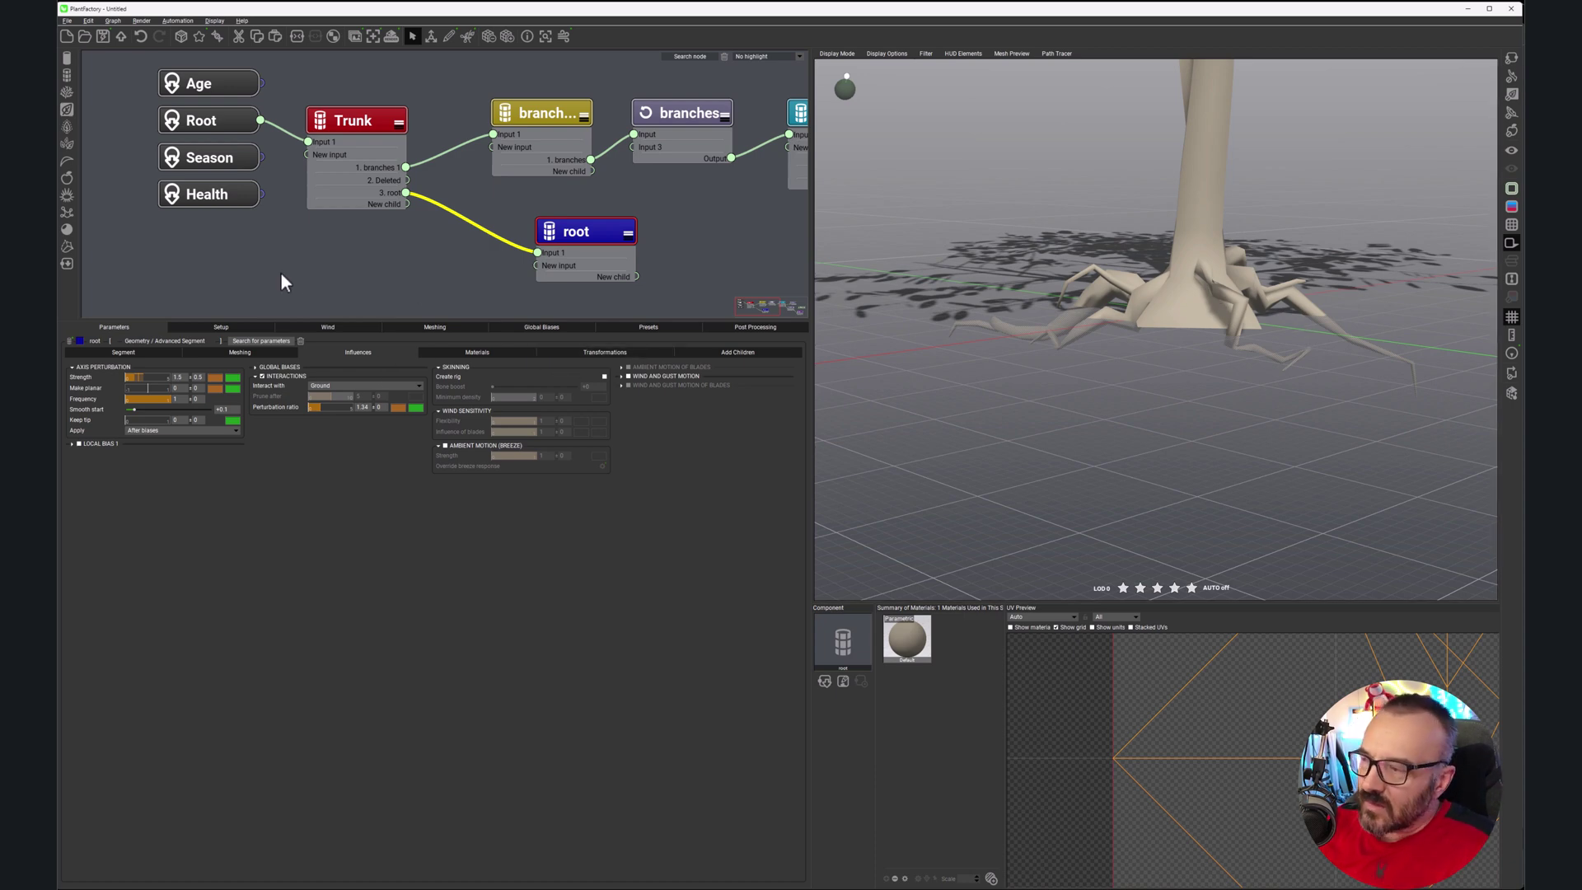
Step: On the trunk's root child, set the distribution End to 0.02 with a variation of 0.01 and inspect the trunk base
click(405, 143)
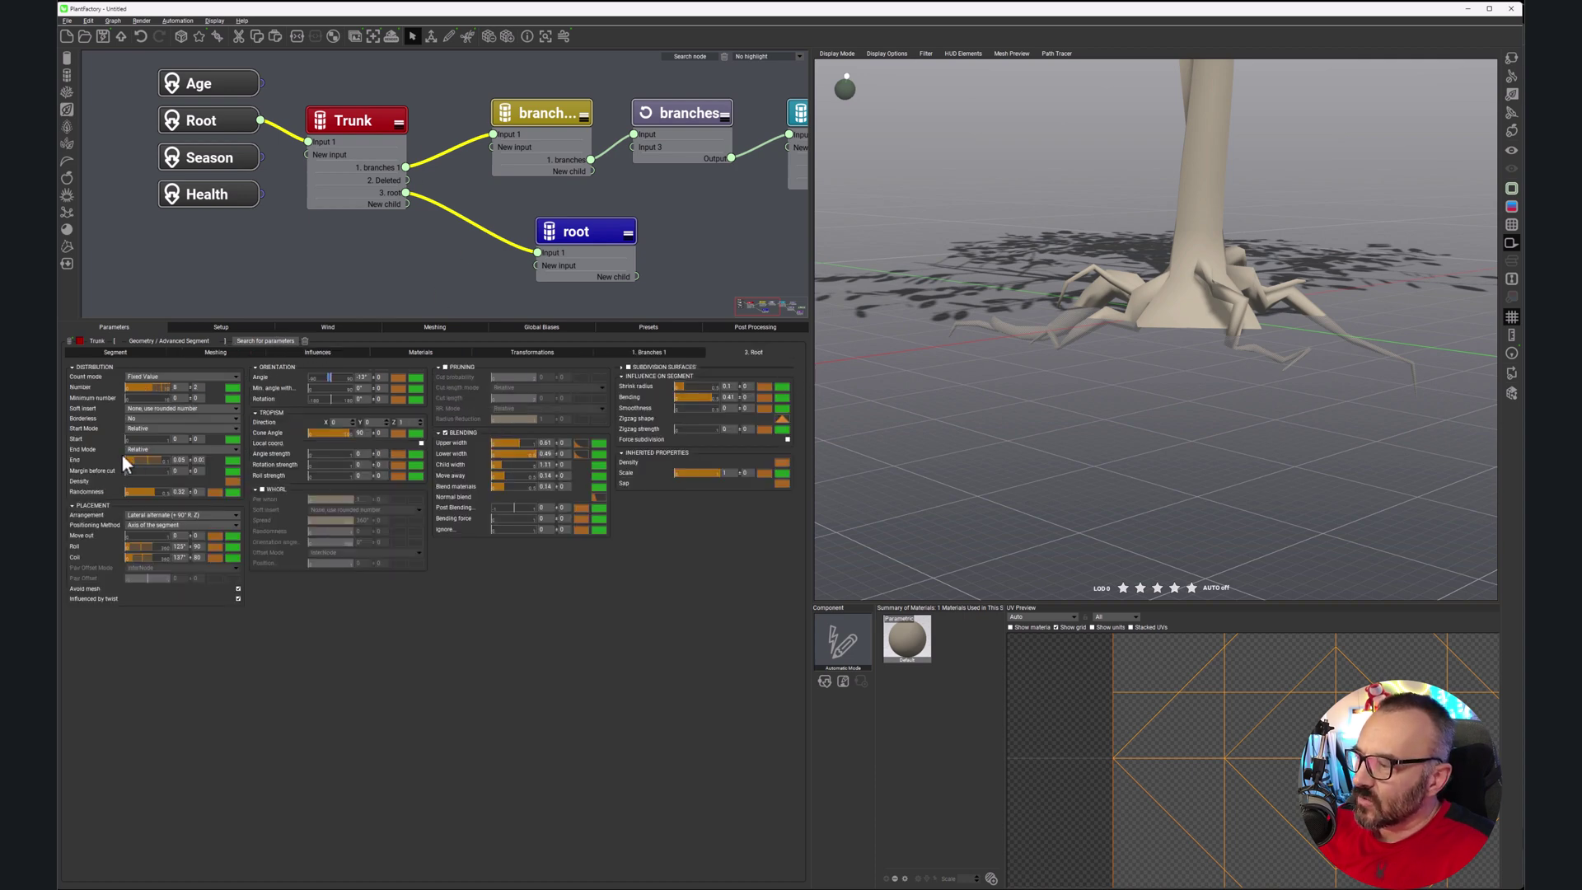
click(191, 460)
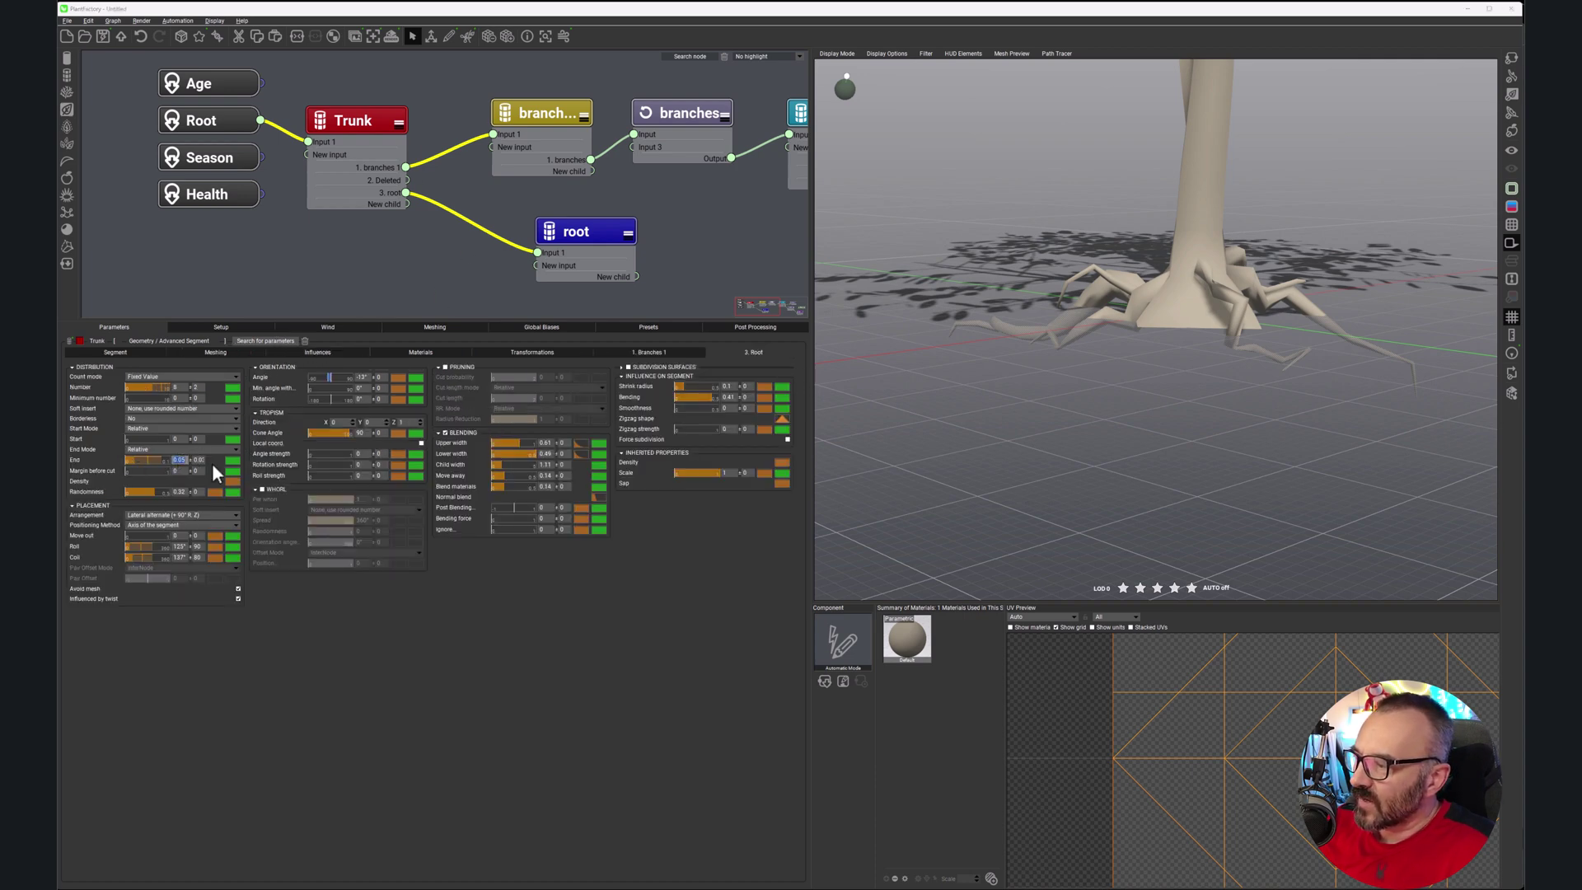
click(196, 459)
text(0.0.)
text(01)
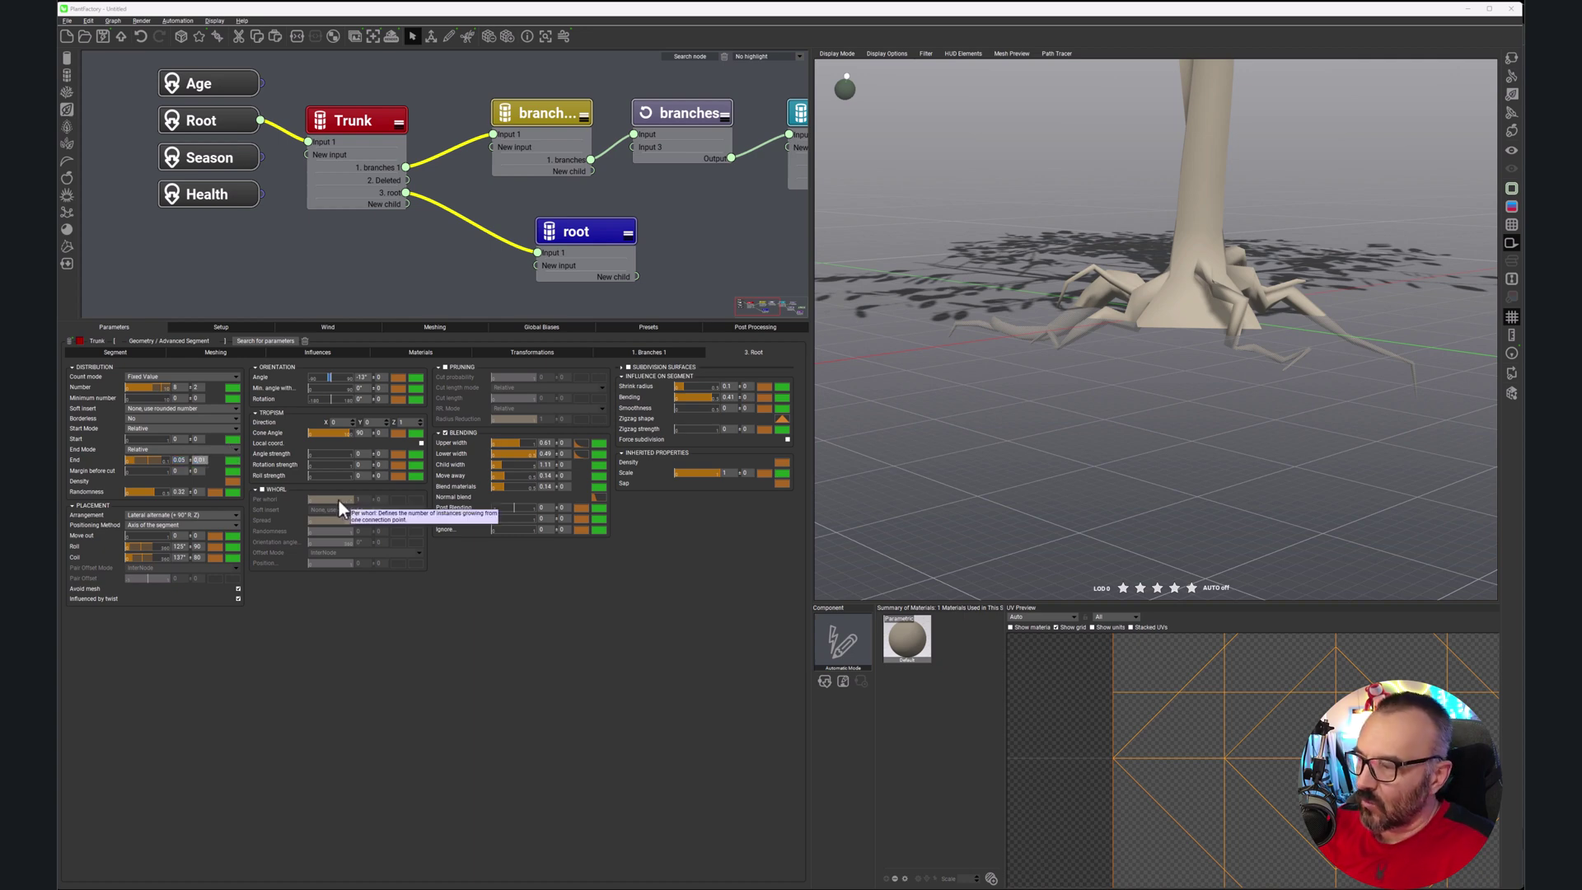
click(182, 460)
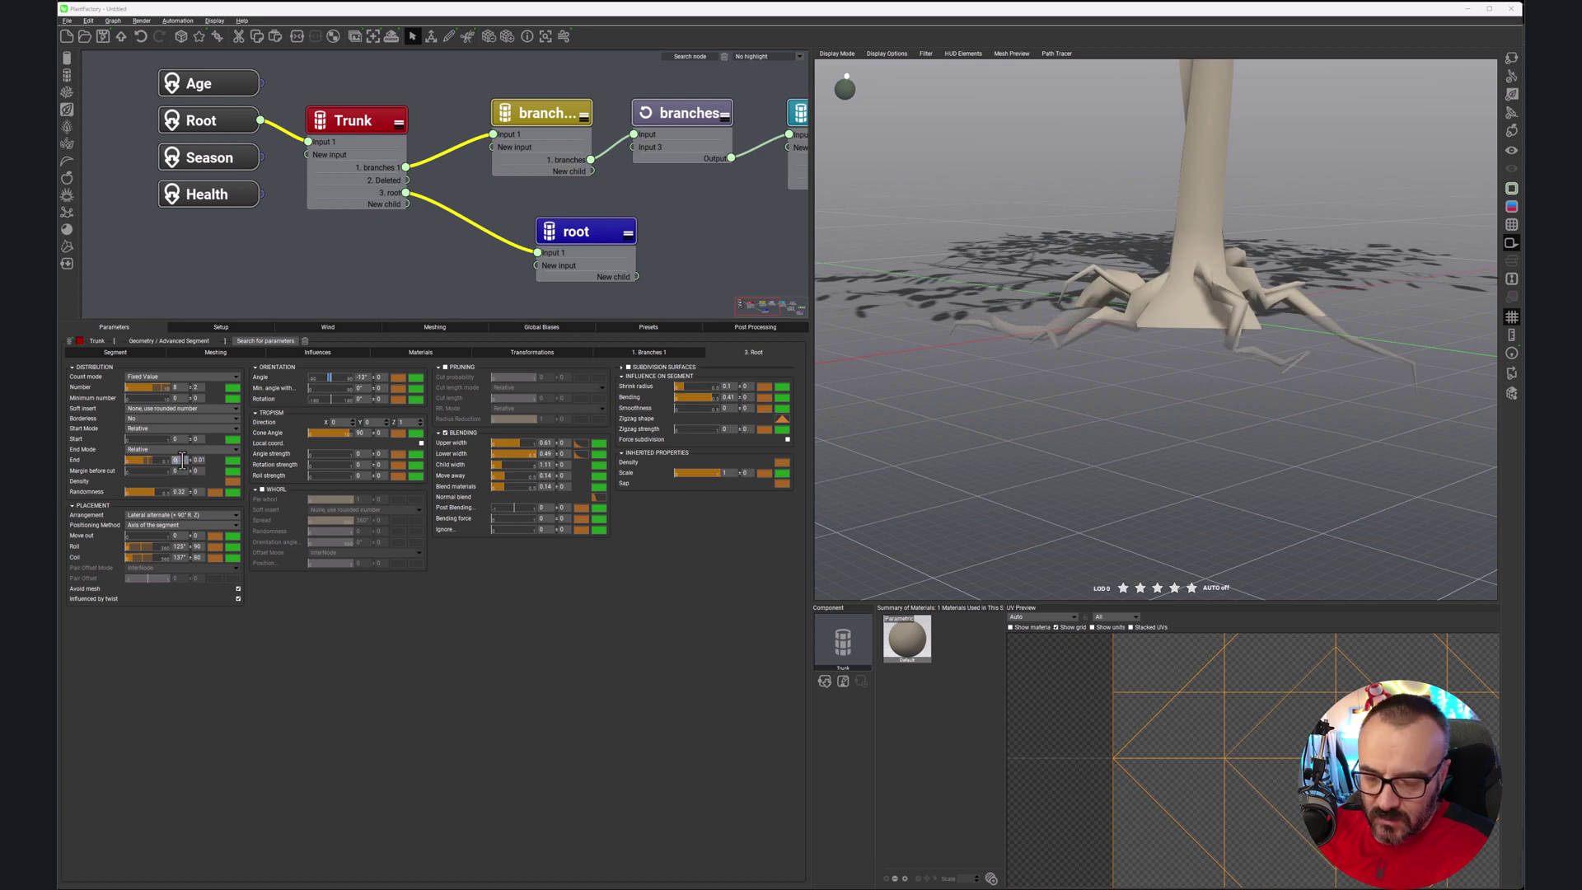
text(0.02)
click(509, 616)
middle_drag(1190, 349, 1283, 358)
middle_drag(1201, 309, 1295, 325)
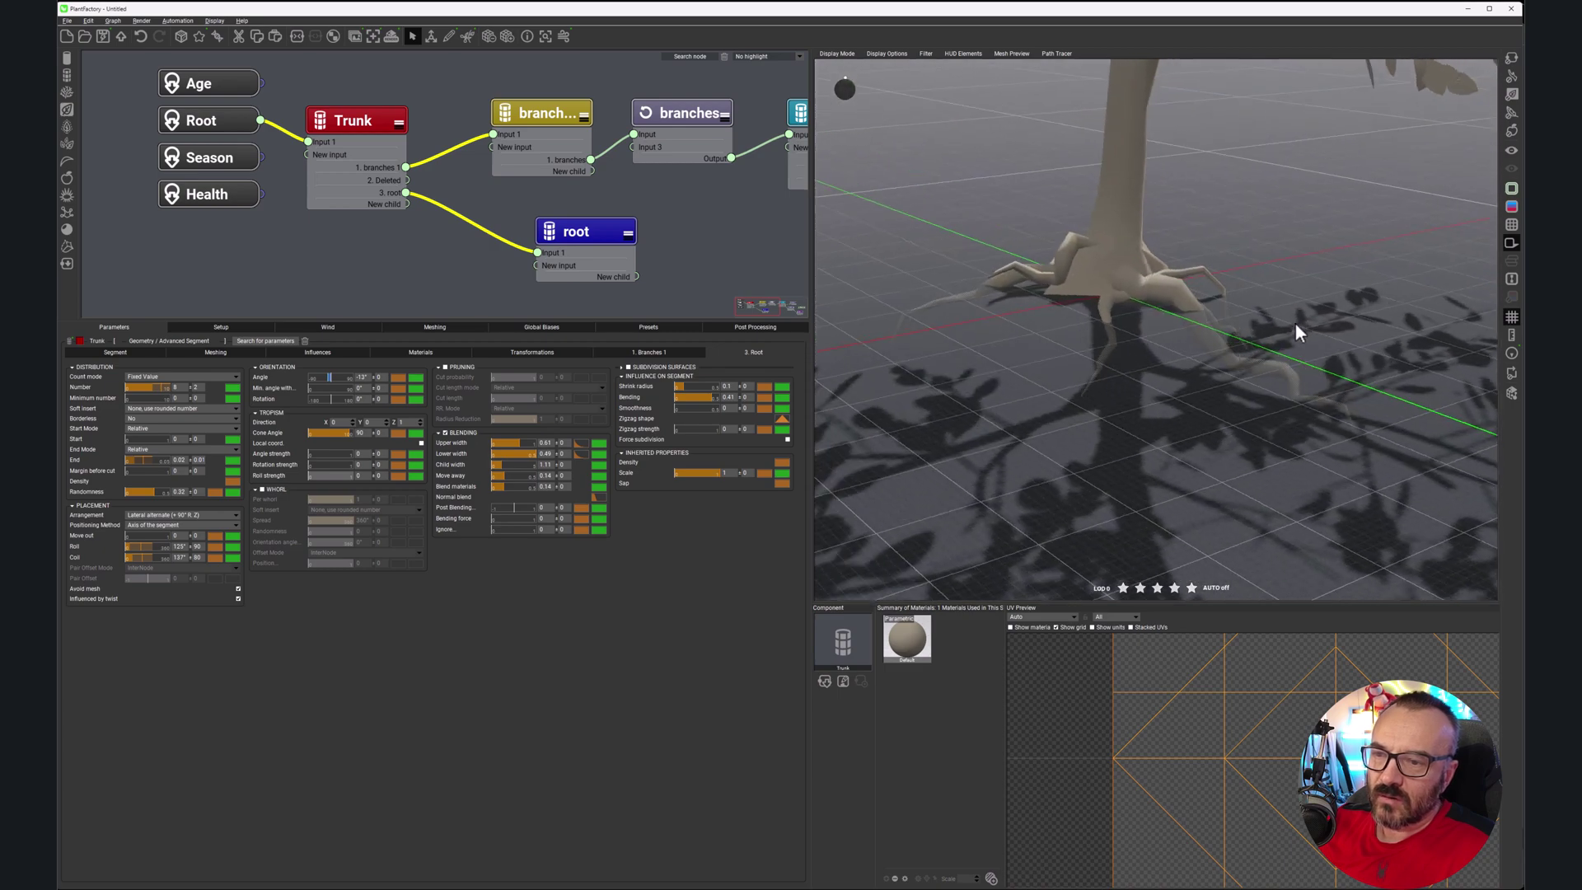
scroll(1238, 322, down, 5)
drag(1227, 341, 1149, 338)
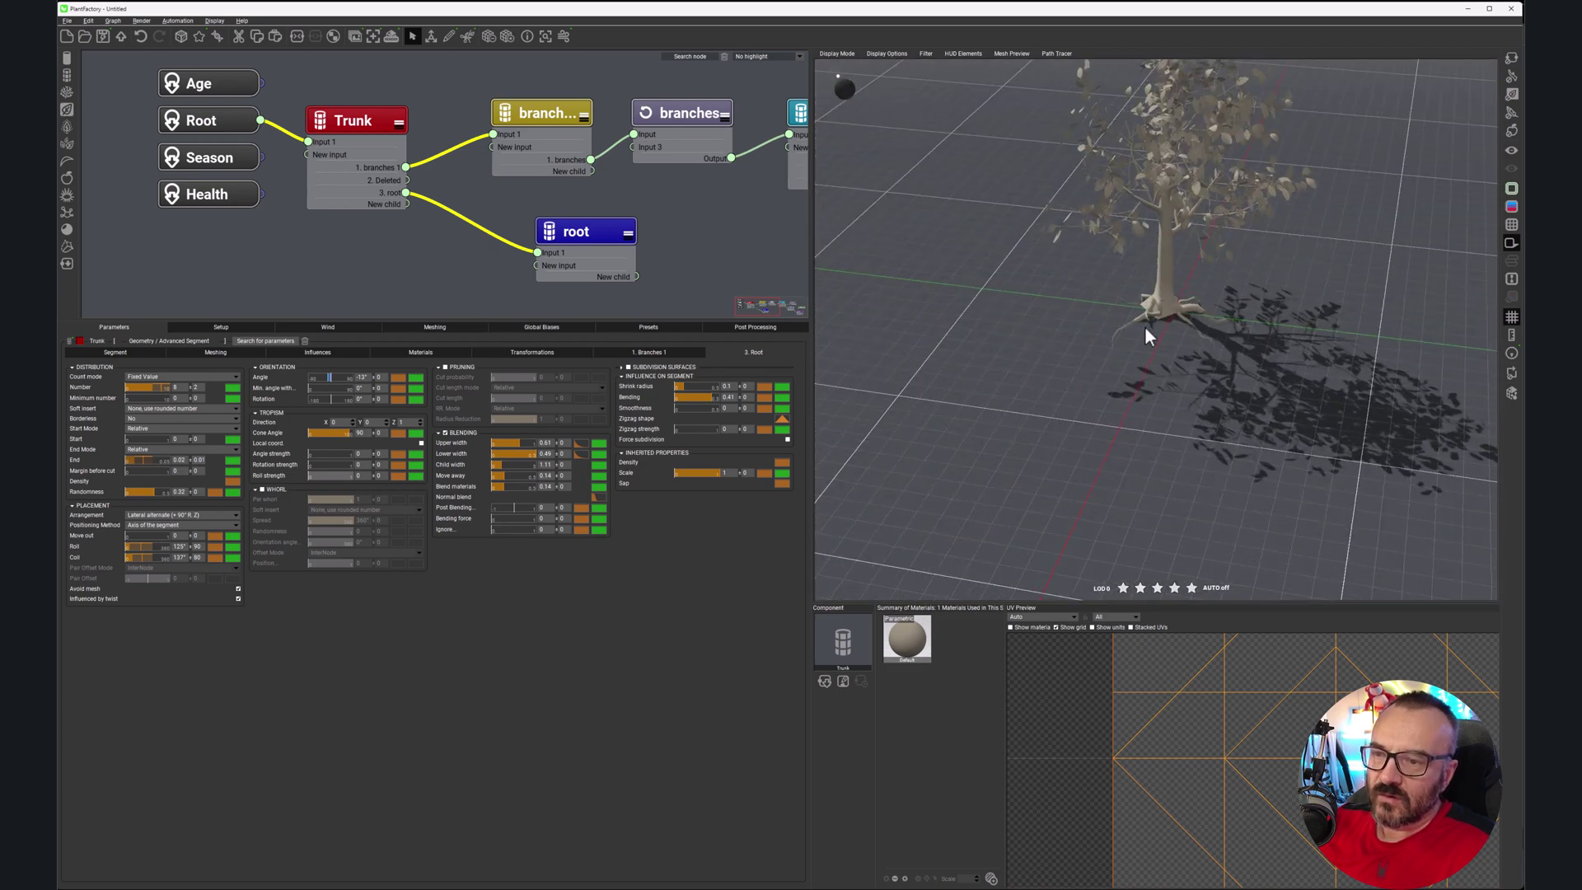
scroll(1145, 326, up, 5)
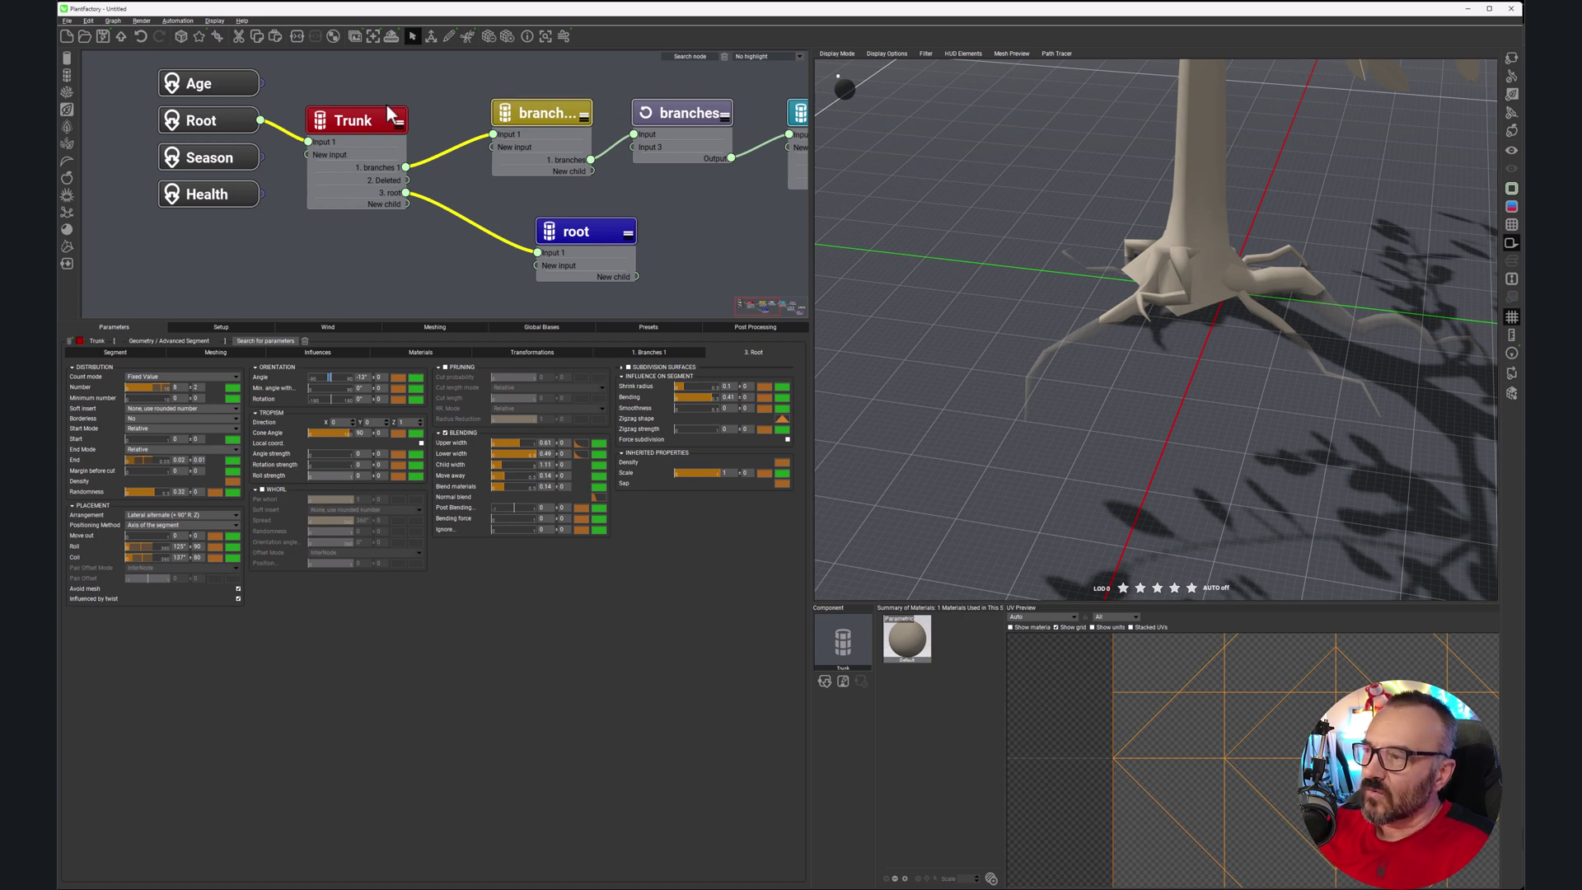
Step: Set the Base swell of the trunk's root flares to about 0.15 and check the trunk base from several sides
click(669, 356)
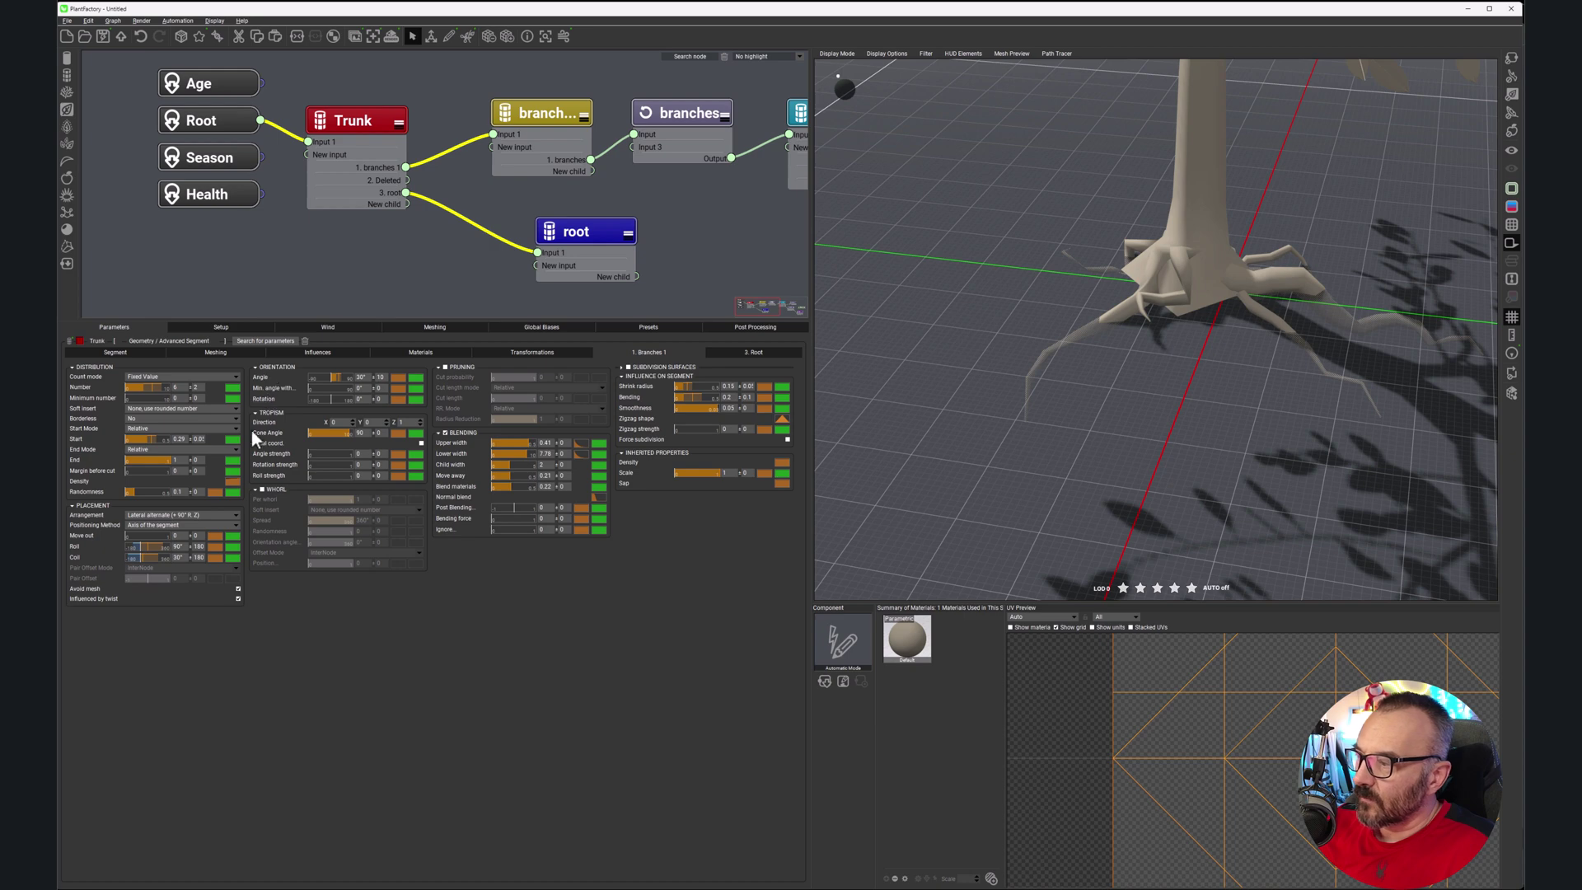
click(541, 111)
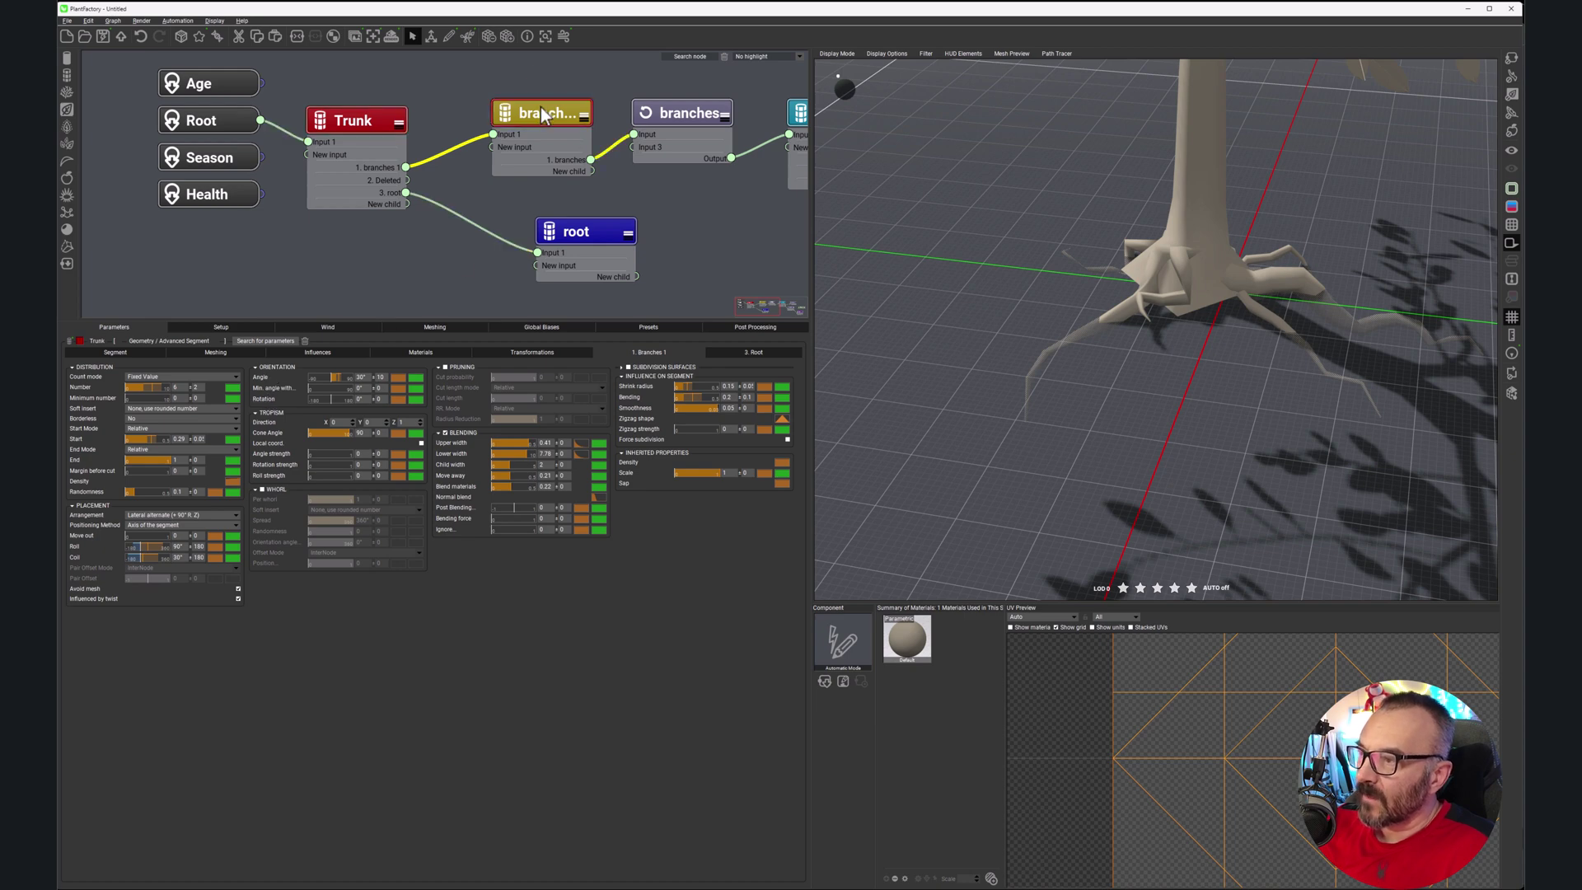
click(372, 122)
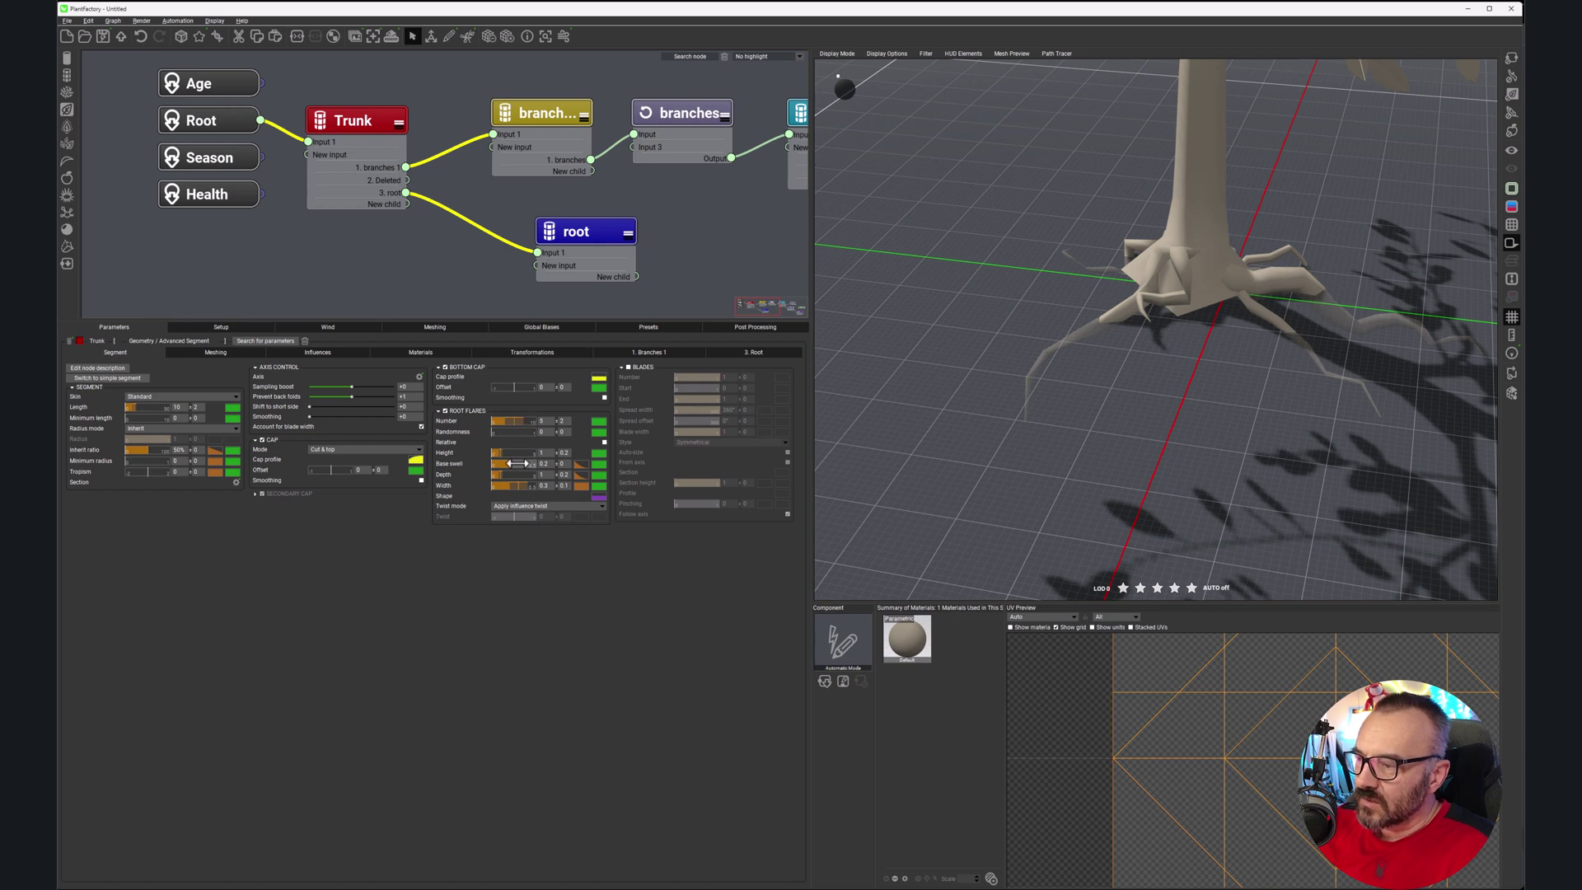
drag(517, 463, 514, 482)
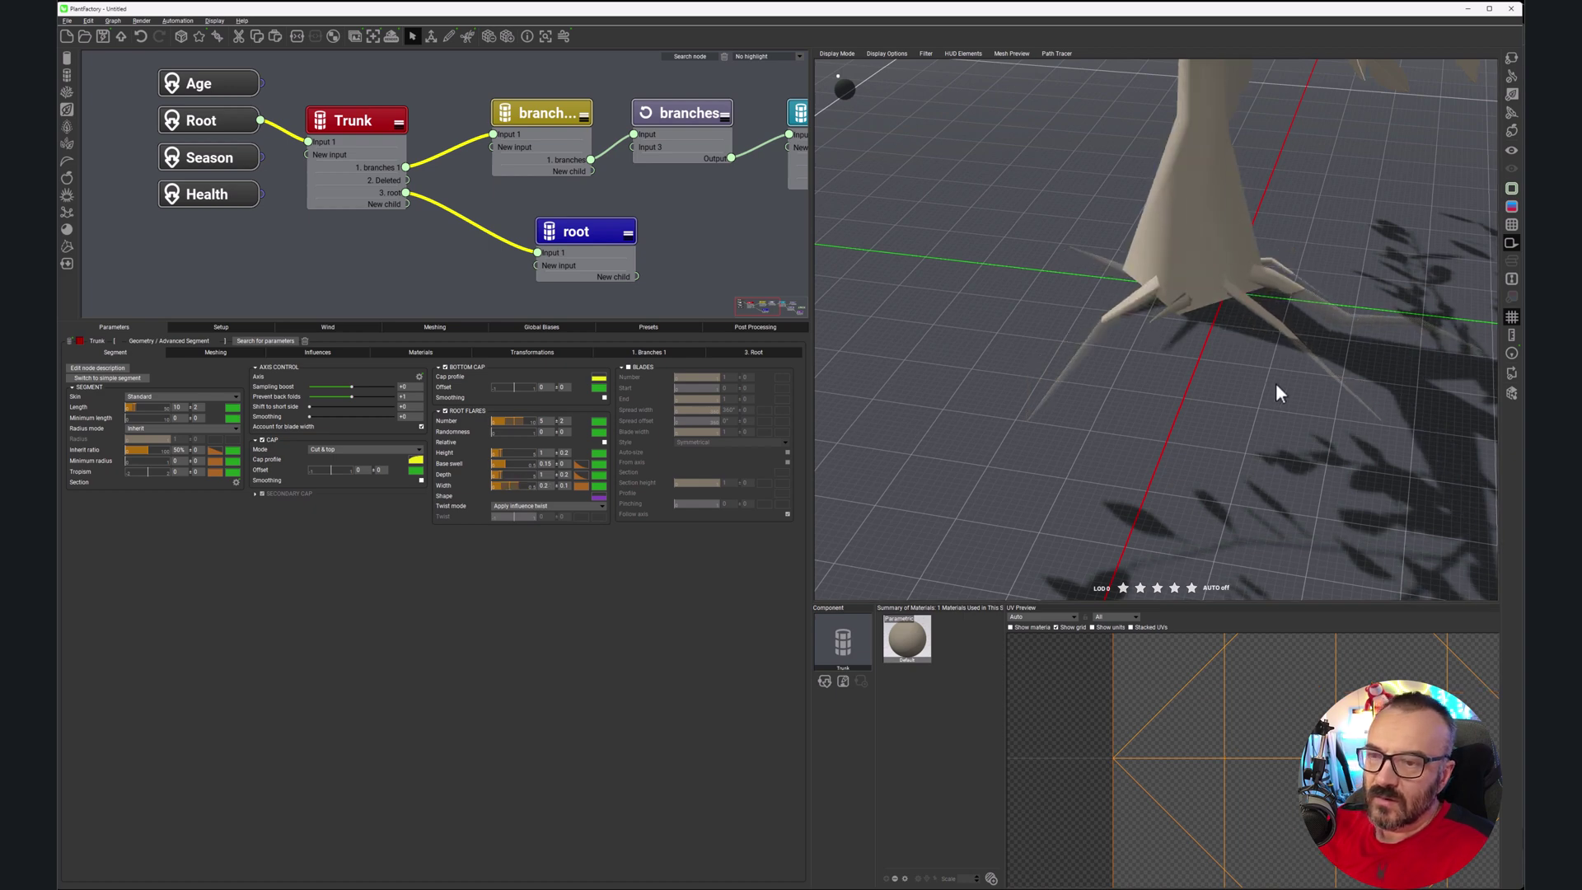
drag(1187, 304, 1480, 282)
drag(1104, 367, 1045, 412)
scroll(1153, 315, down, 4)
mouse_move(1229, 309)
mouse_down()
mouse_move(1199, 343)
mouse_move(1244, 319)
mouse_up()
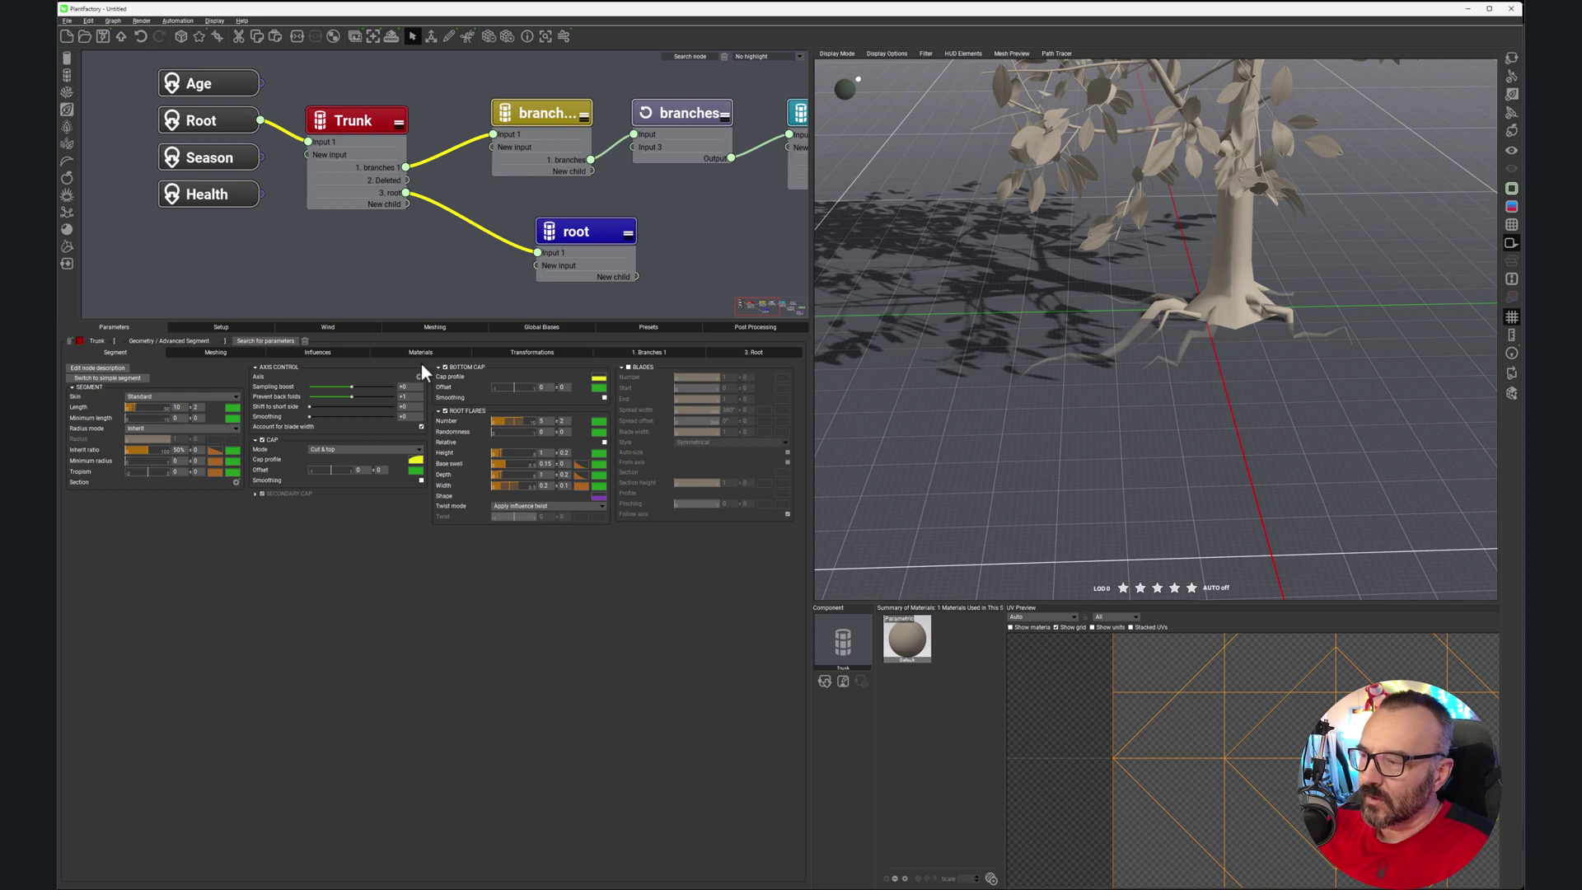
Step: Enable Local Bias 1 on the root segment as a direction bias and set its Strength to about -0.23
click(586, 229)
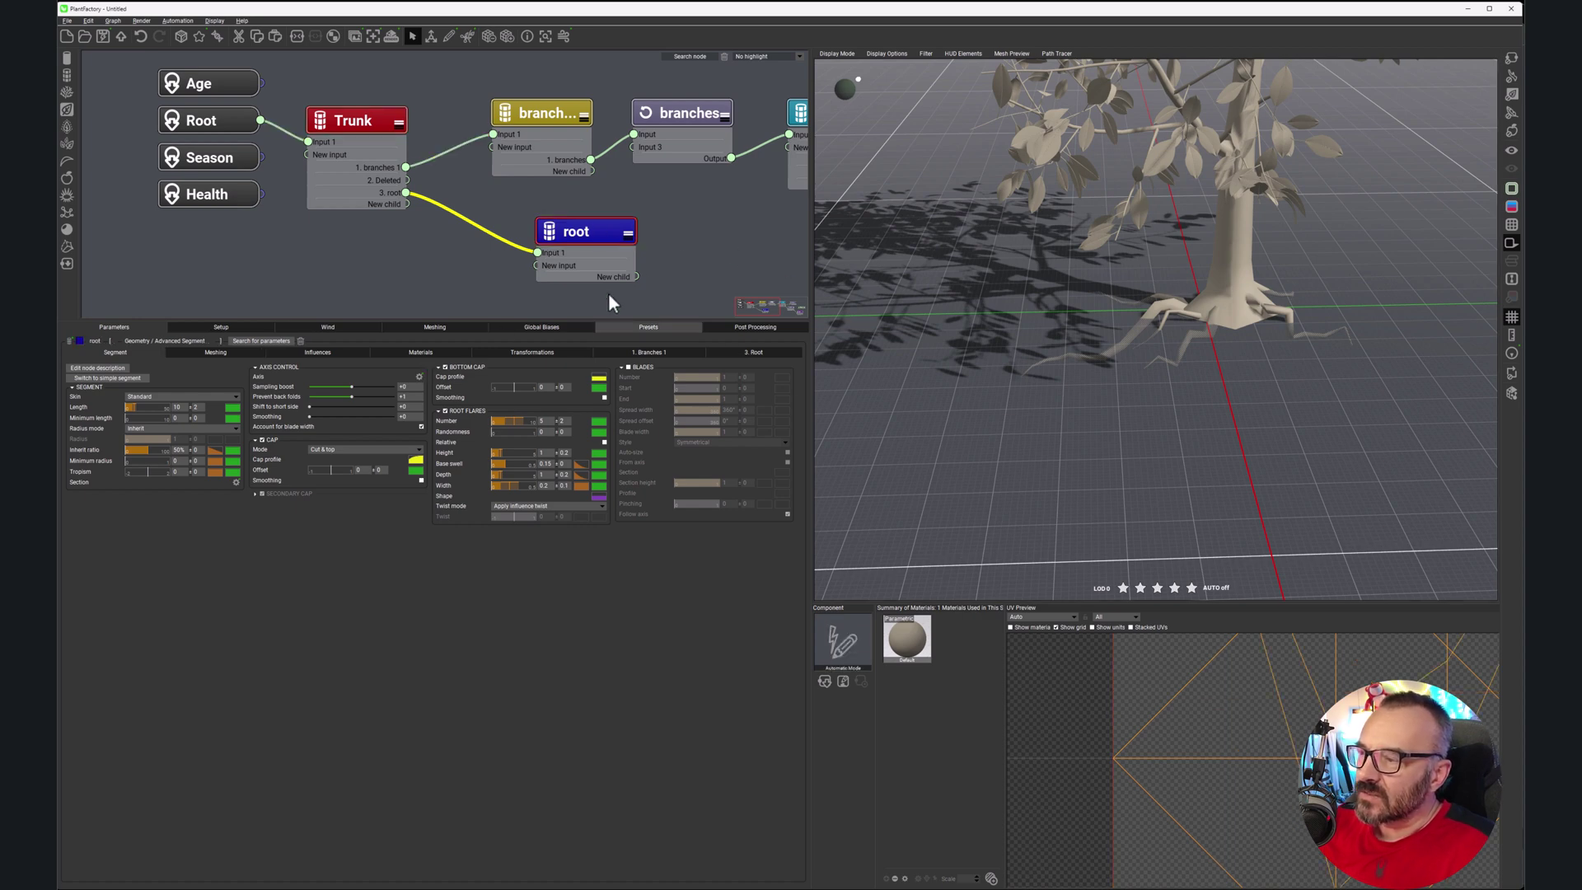
click(578, 350)
click(625, 355)
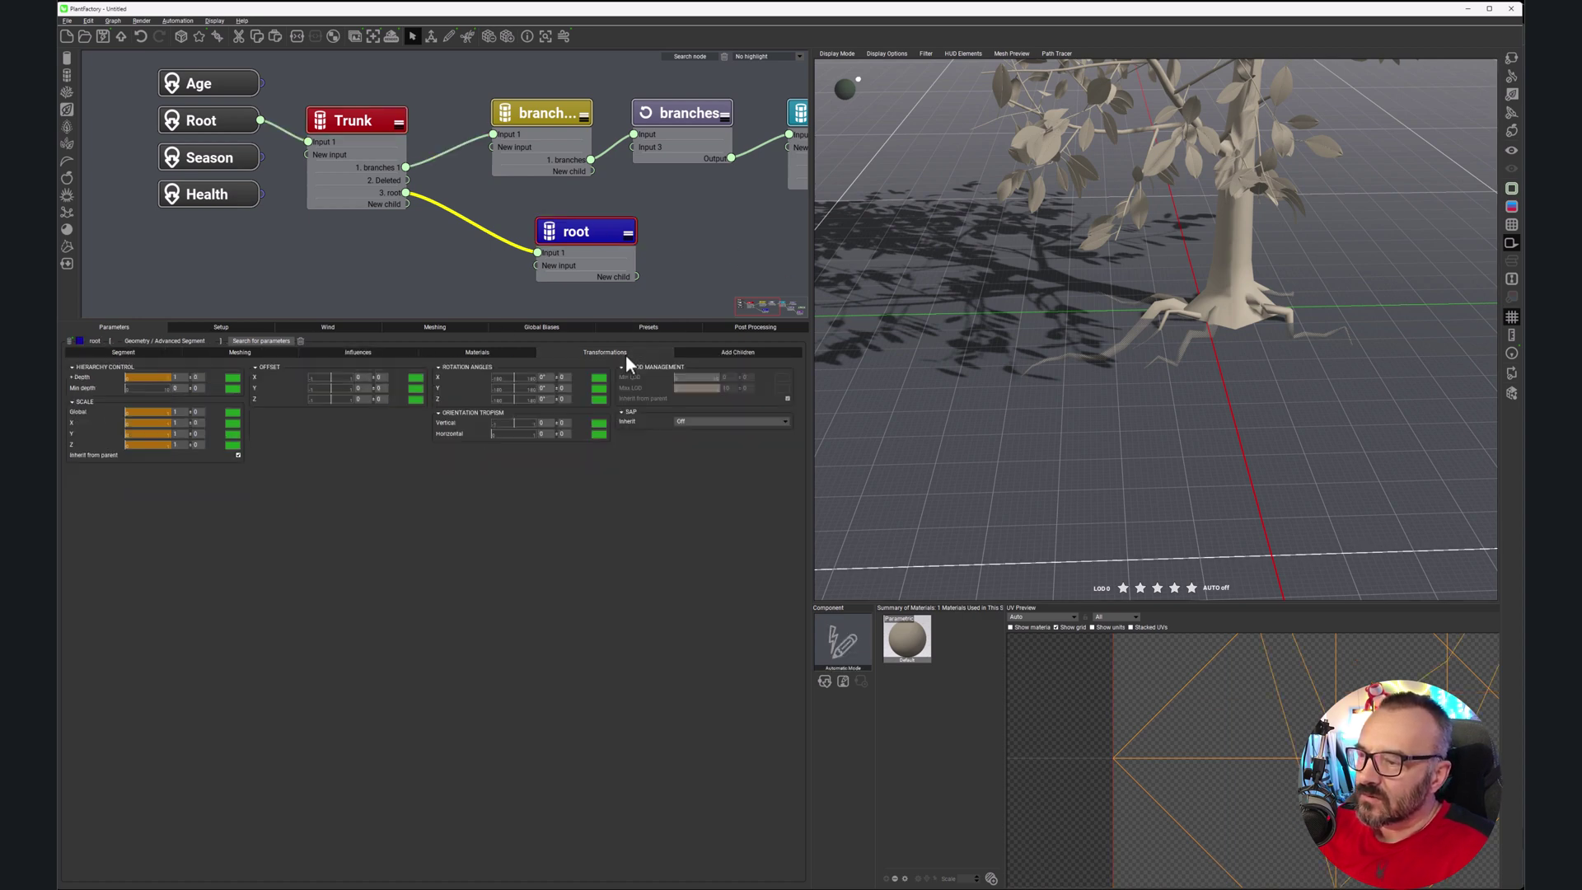
click(403, 353)
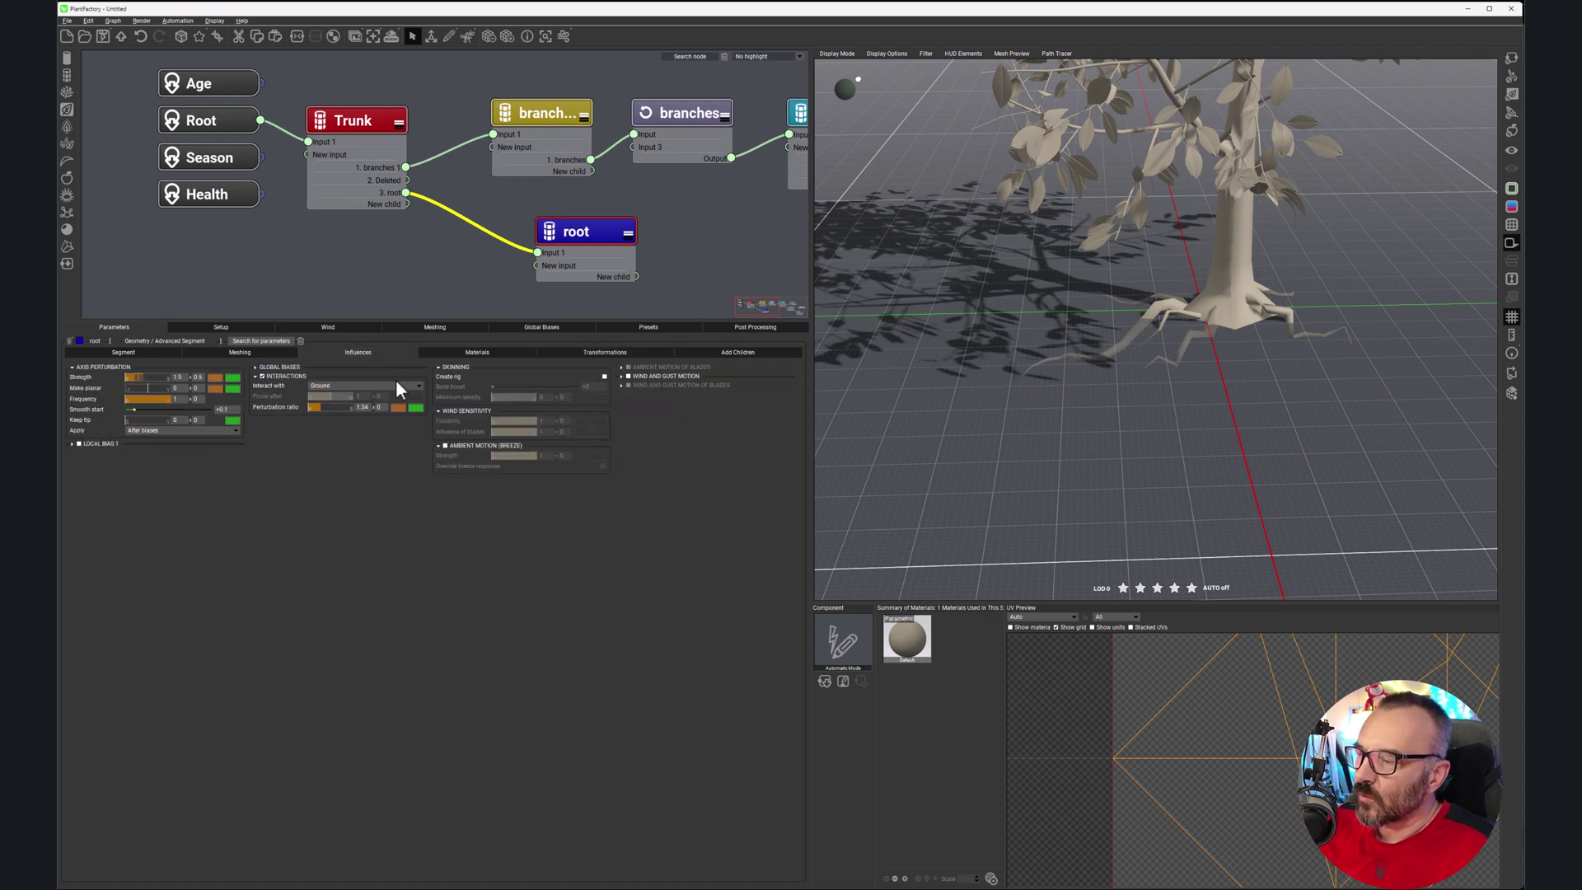
click(79, 443)
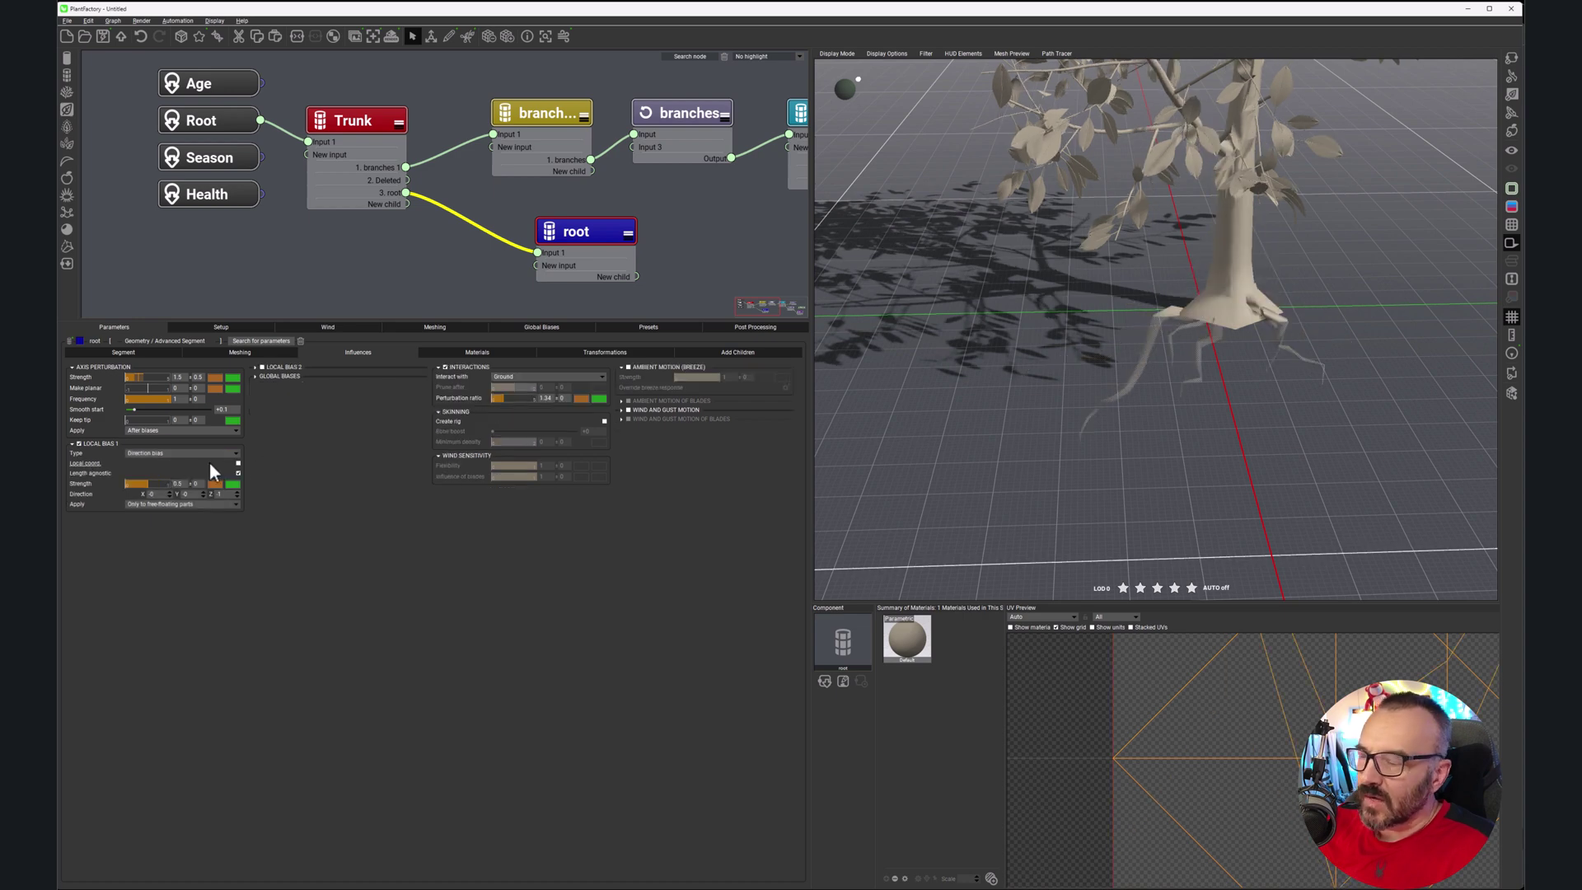
drag(133, 486, 107, 473)
drag(1102, 362, 1145, 361)
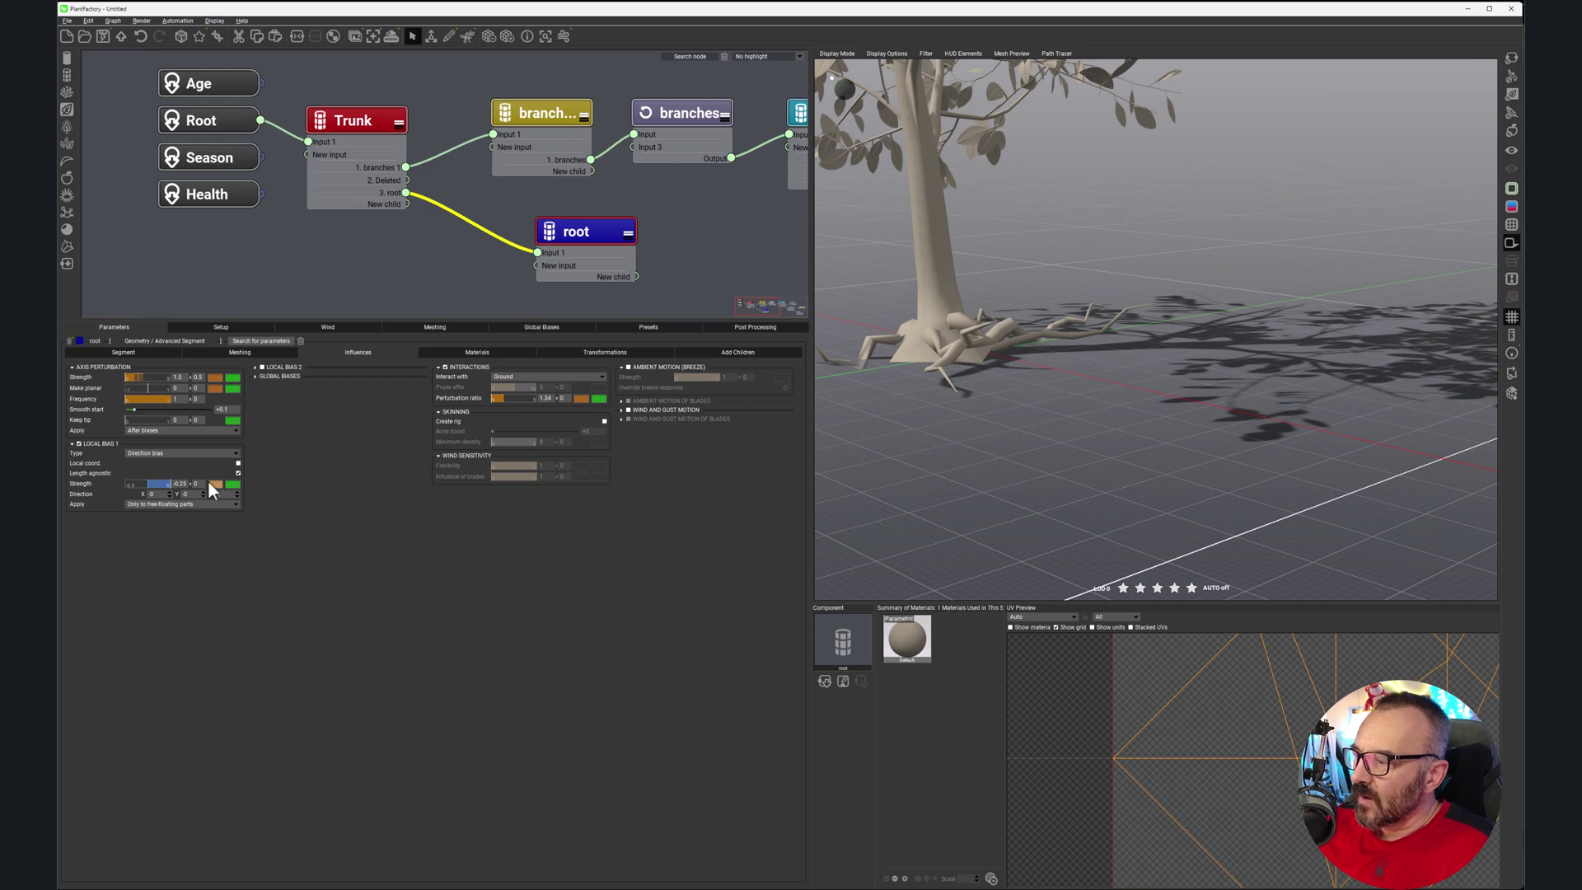
Step: Set the root segment's Tropism to about -0.04, open its transformation settings and view the whole tree from several sides
click(144, 351)
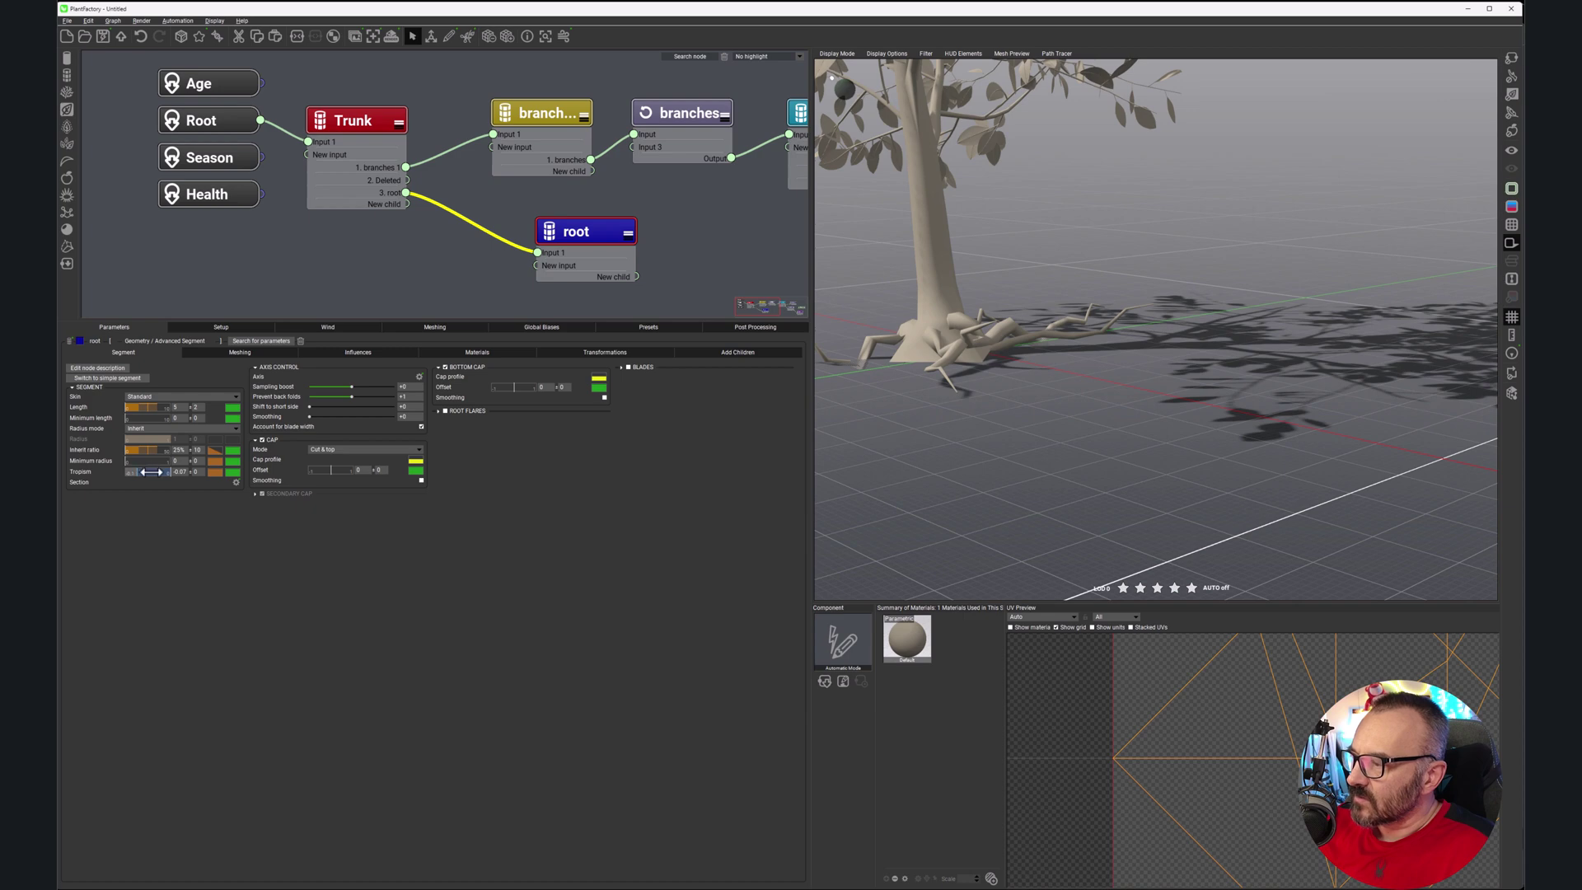
drag(156, 472, 163, 468)
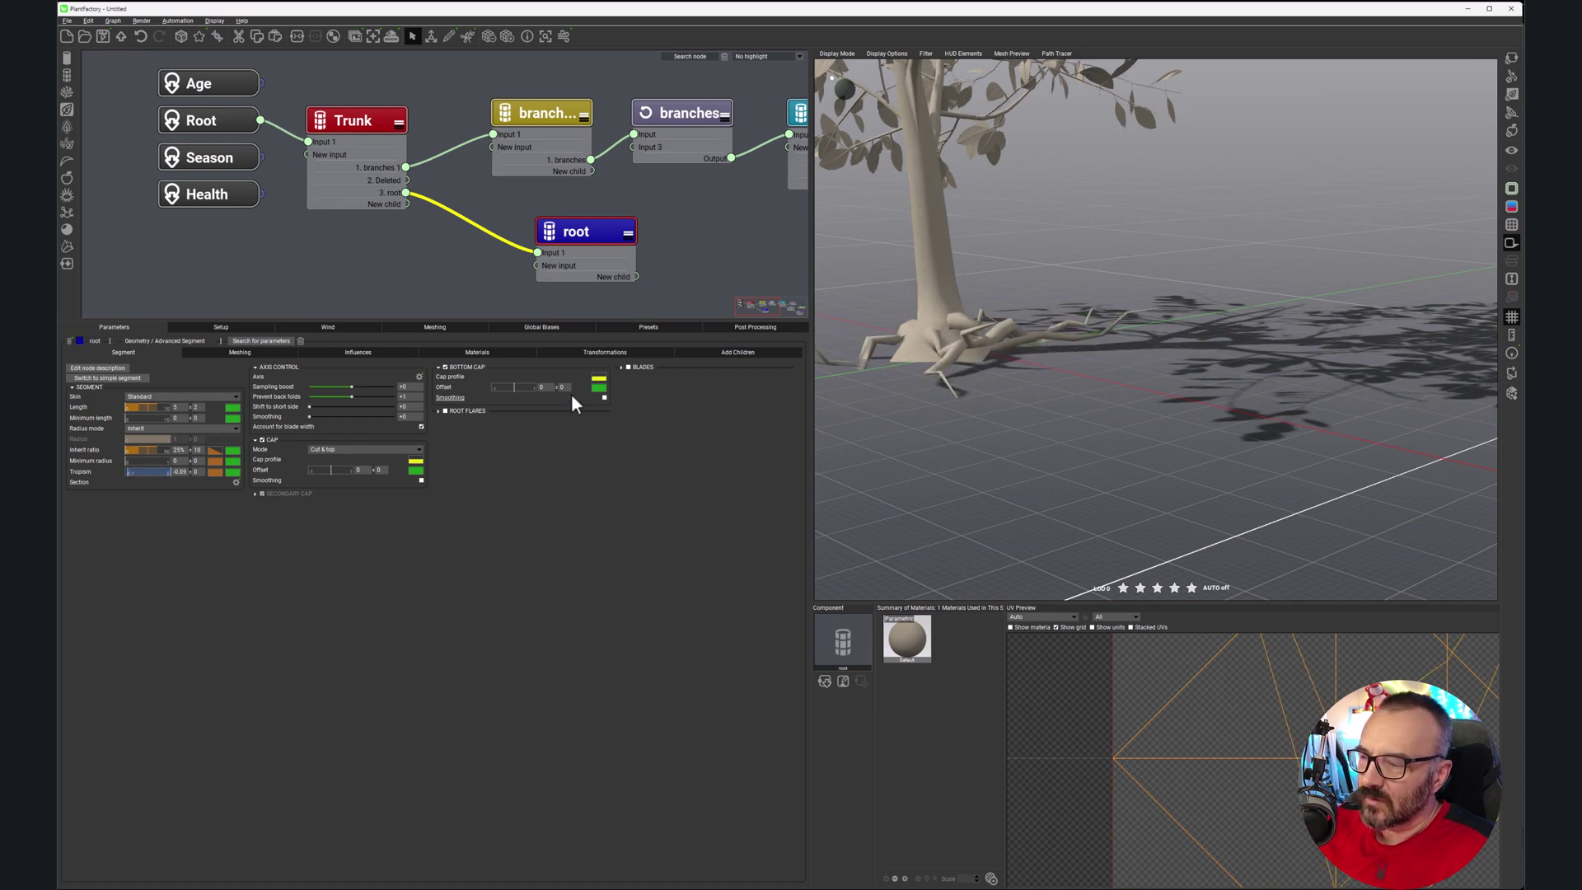
click(605, 354)
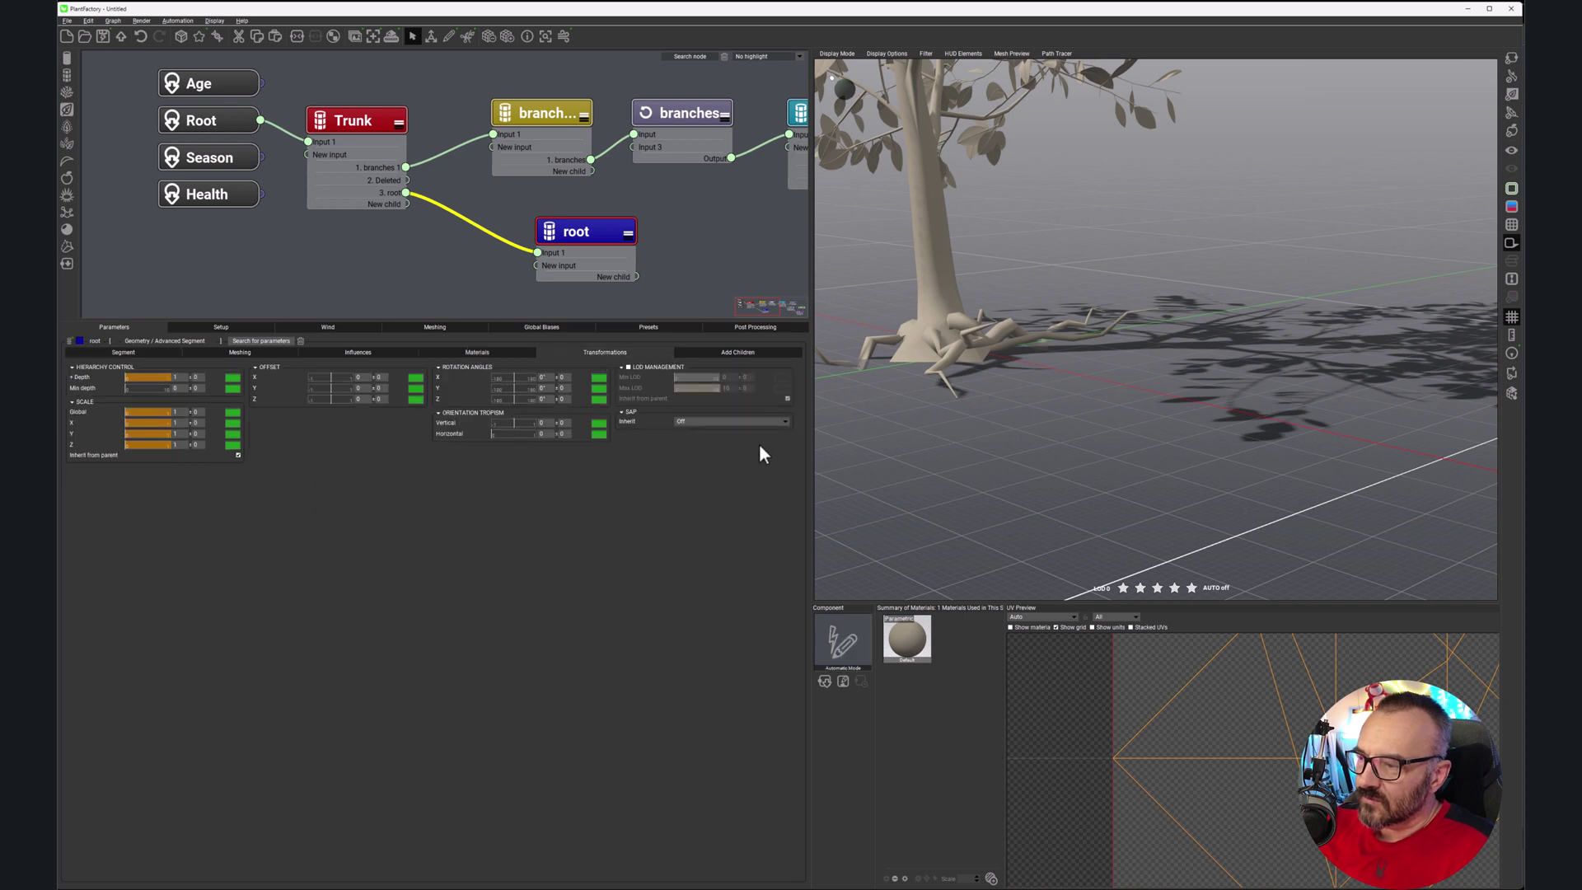
right_drag(1117, 380, 1141, 389)
scroll(1142, 389, down, 5)
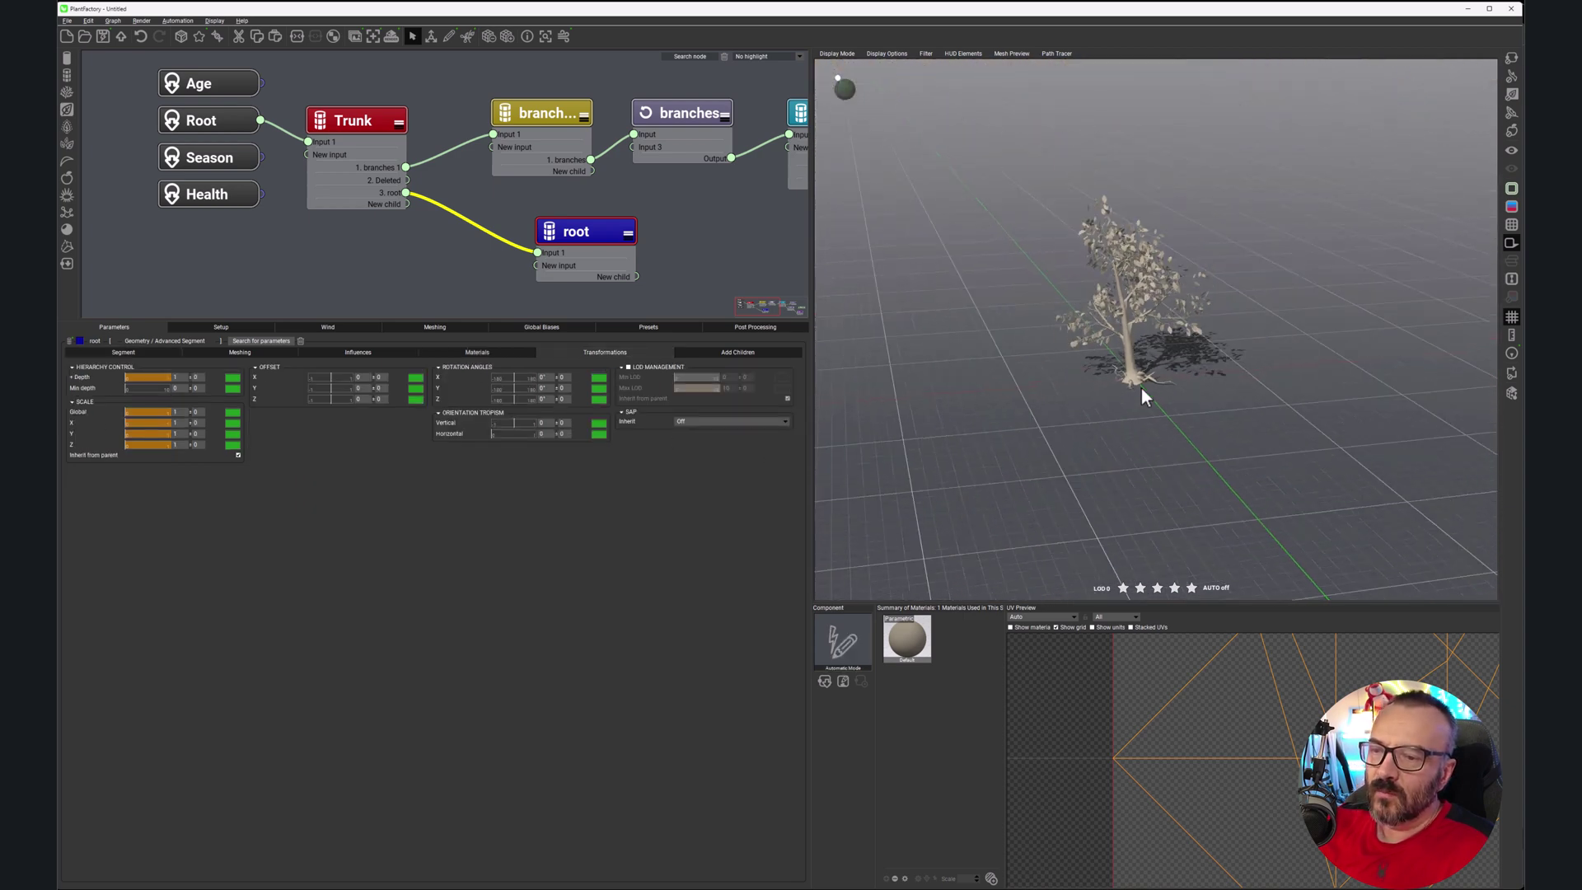
drag(1060, 377, 1252, 372)
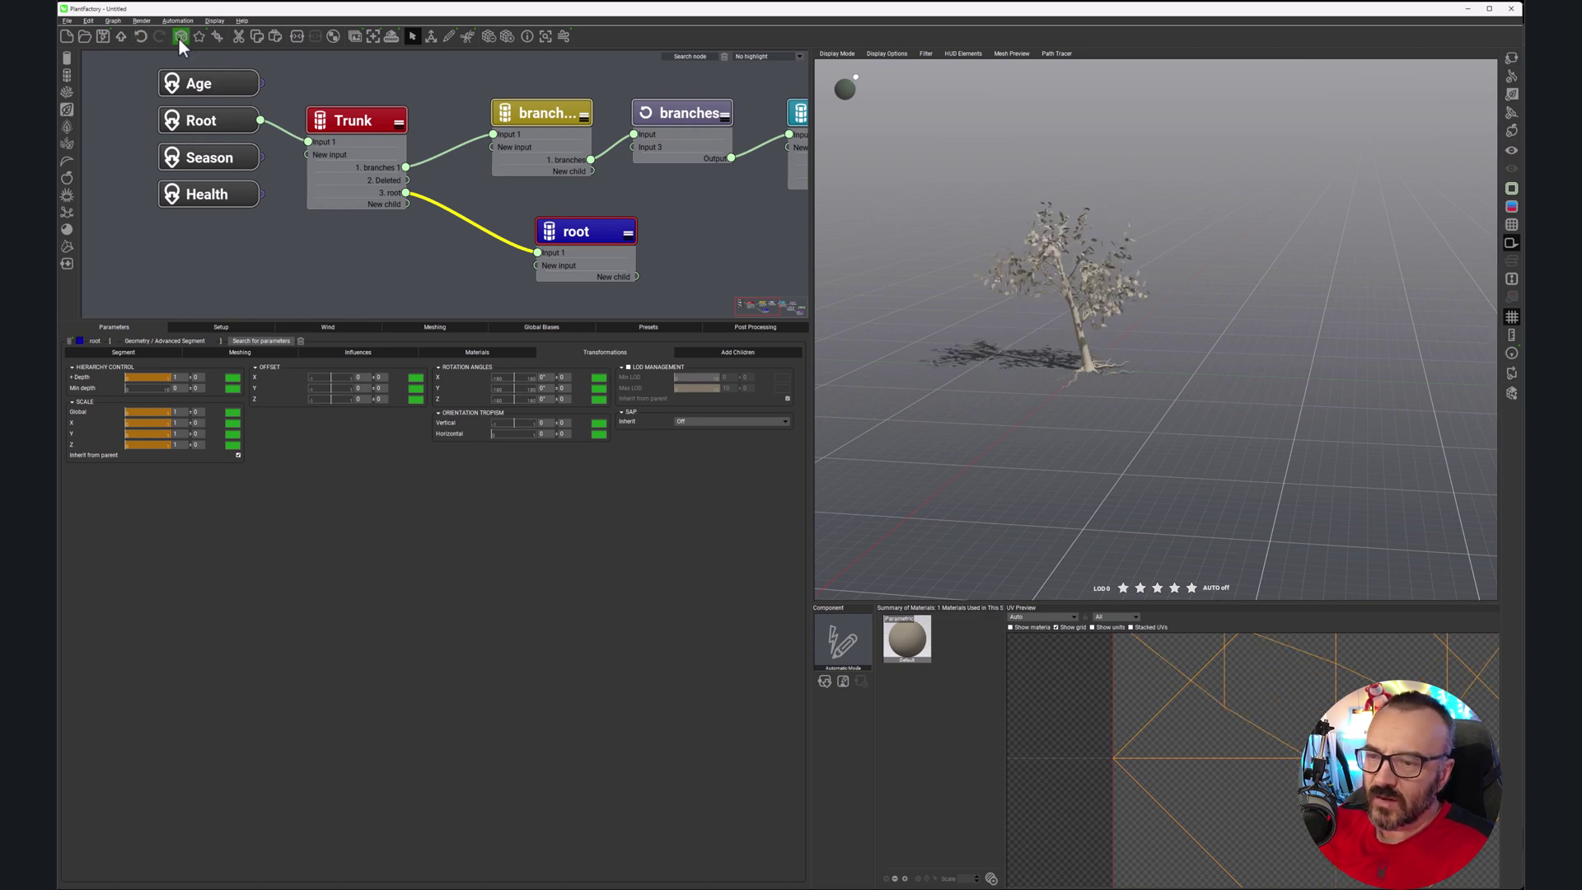
Step: Examine the roots around the trunk base up close from several sides
scroll(1085, 315, up, 5)
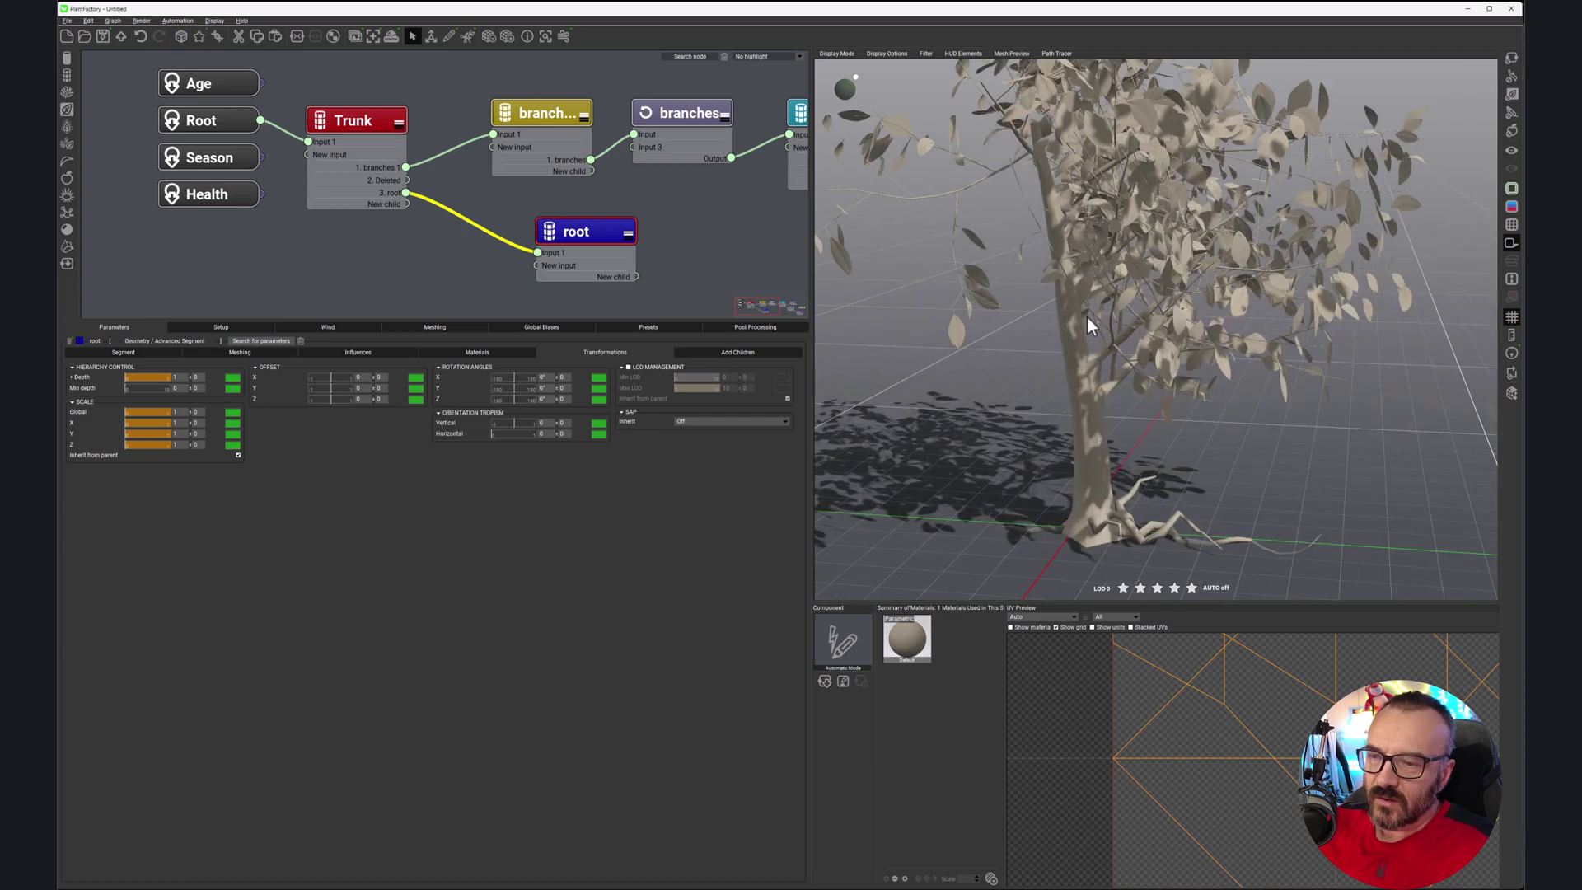
mouse_move(1109, 418)
right_down()
mouse_move(1015, 382)
mouse_move(1095, 427)
mouse_move(1134, 429)
right_up()
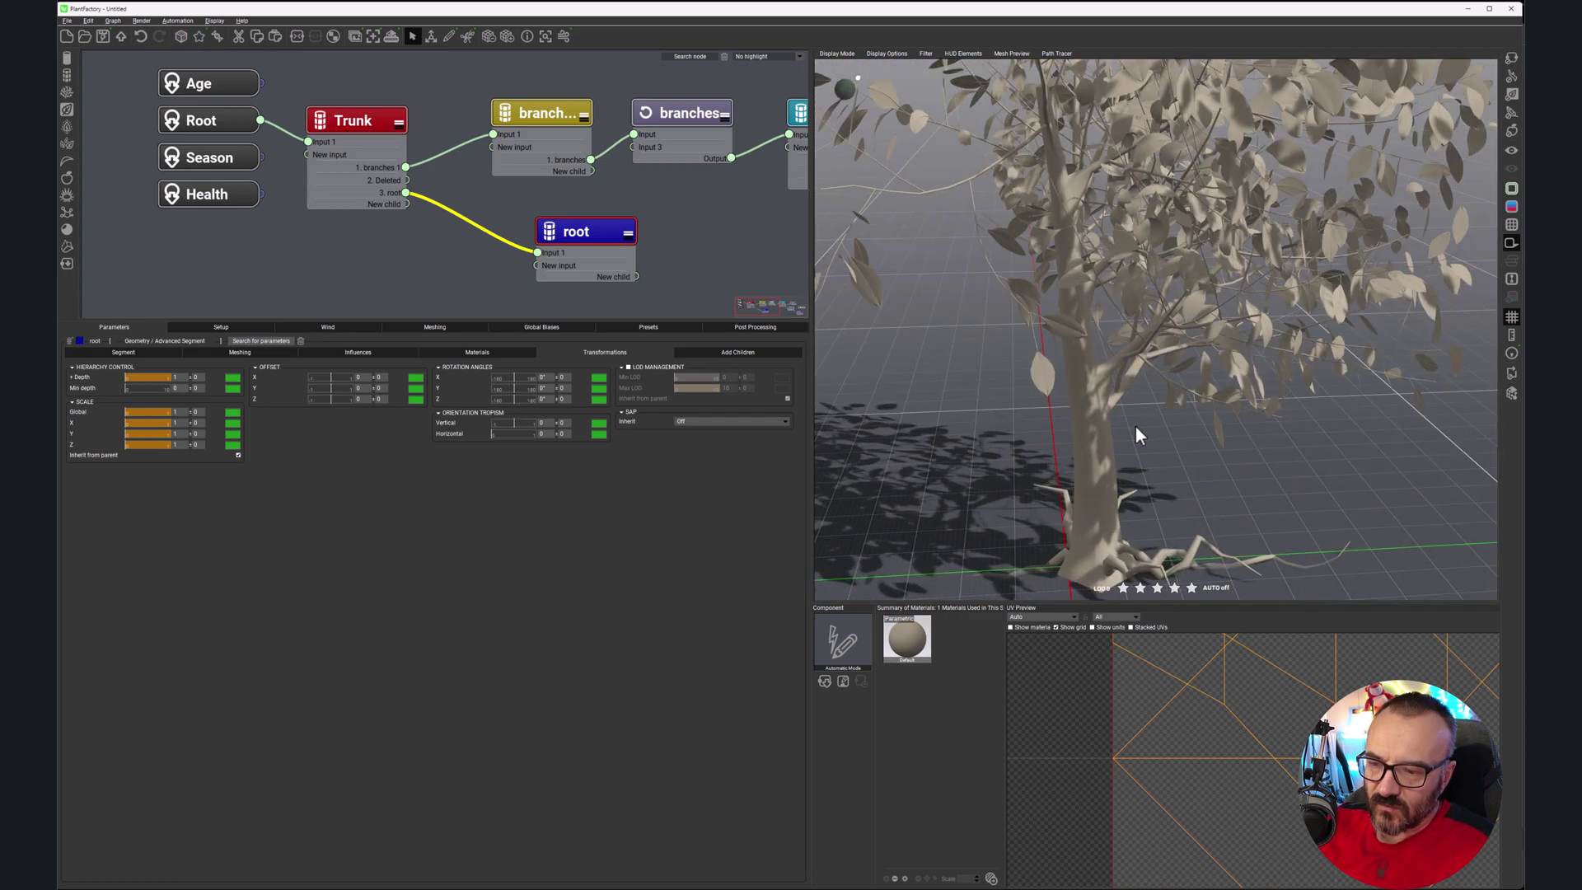
middle_drag(1227, 496, 1181, 340)
scroll(1035, 348, up, 3)
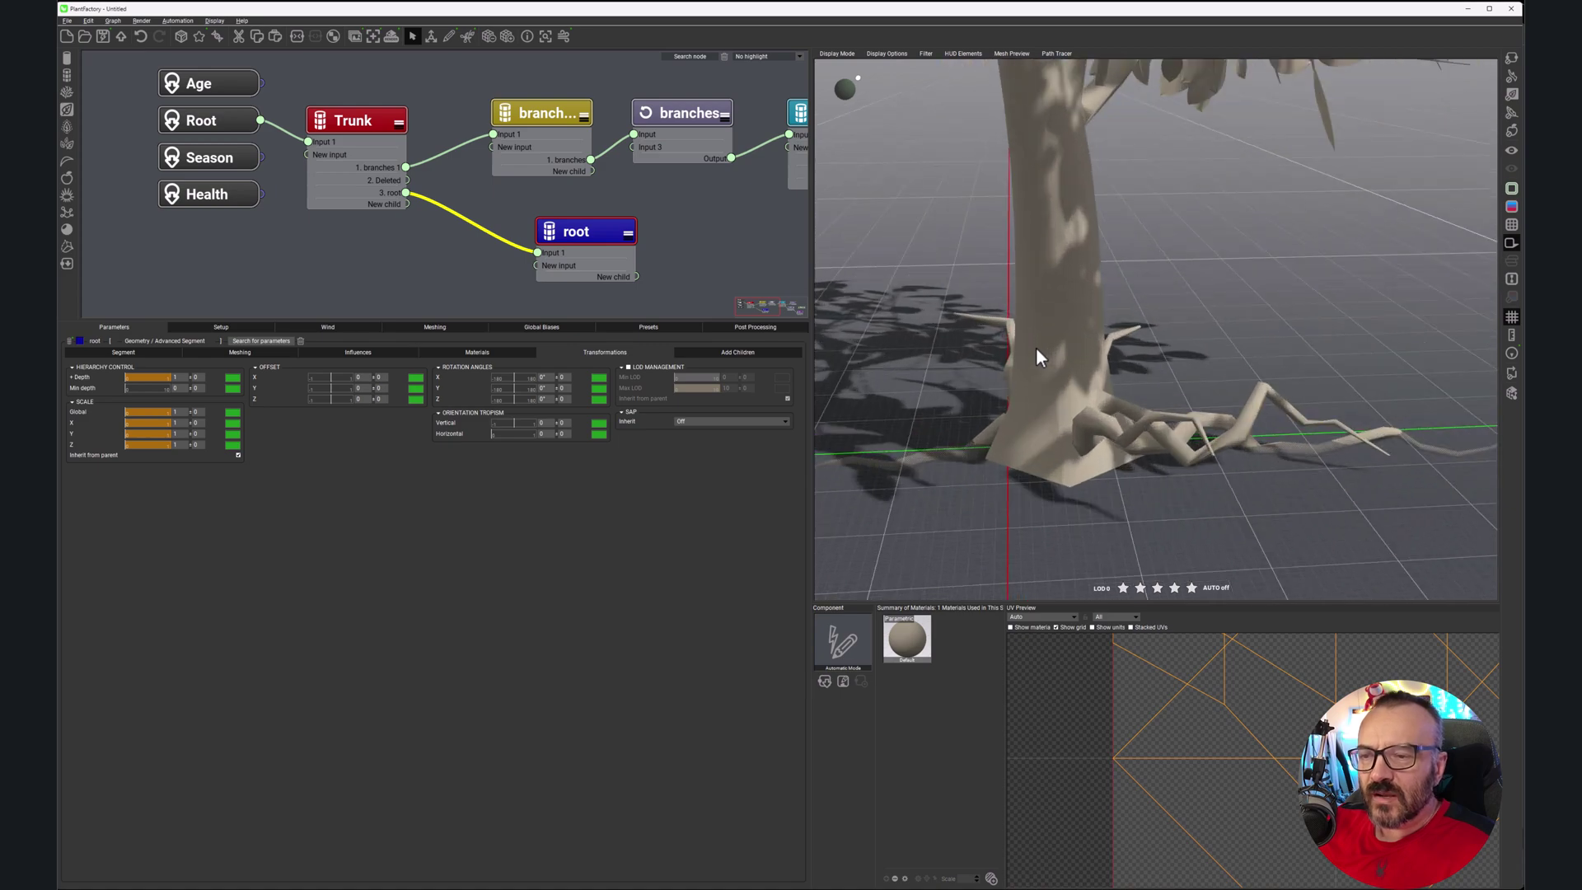
right_drag(1035, 348, 1154, 362)
drag(1155, 363, 1001, 347)
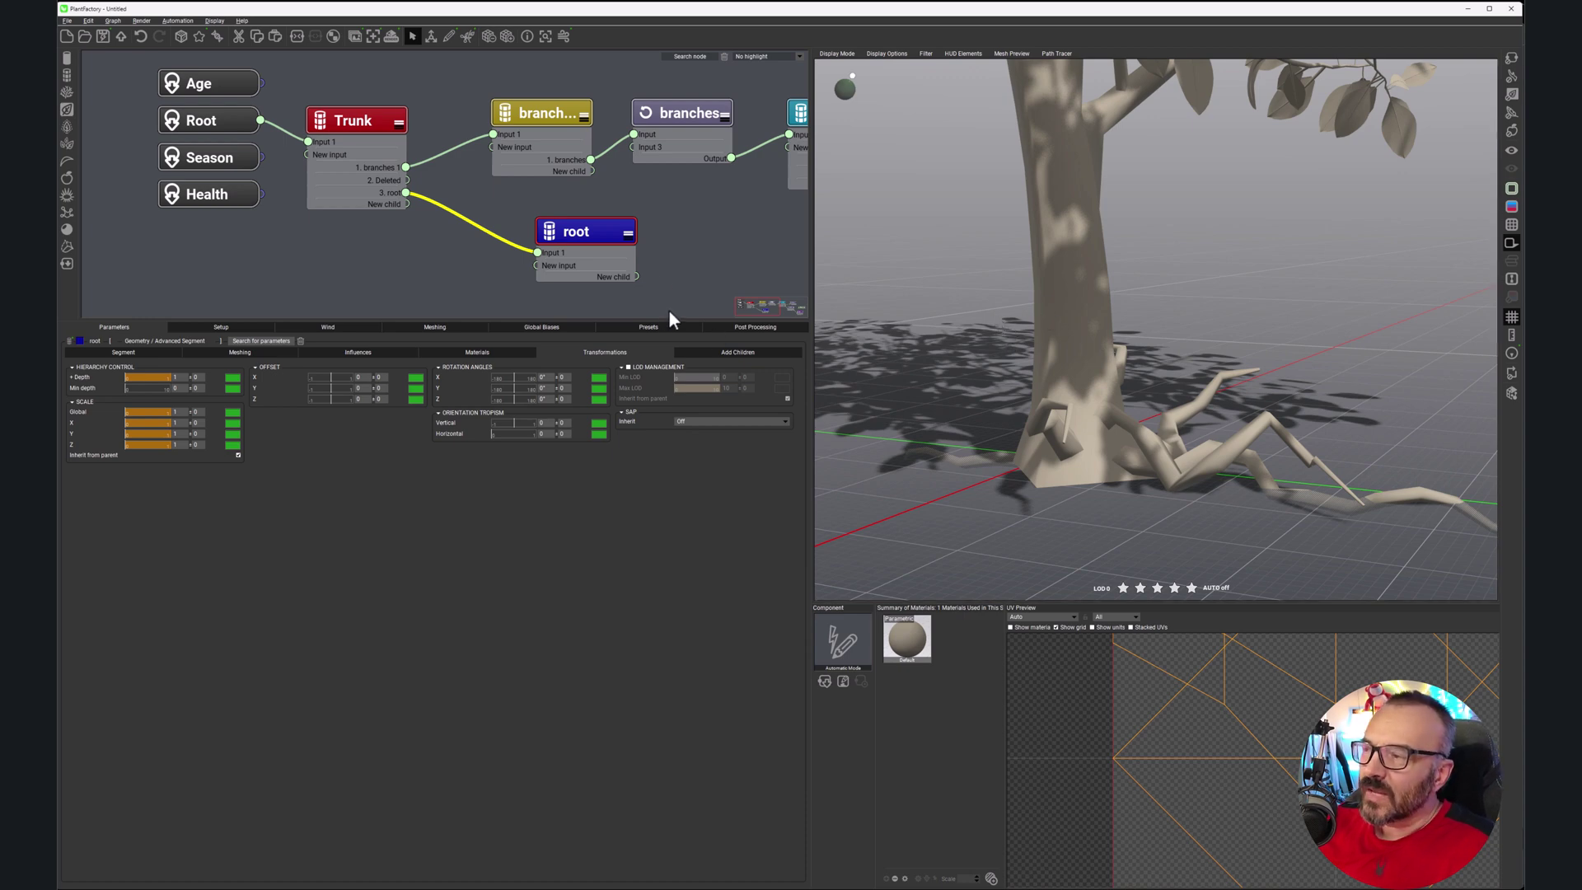
Step: On the trunk's root child, set the distribution Number to 3 with a variation of 1 and check the trunk base
click(362, 122)
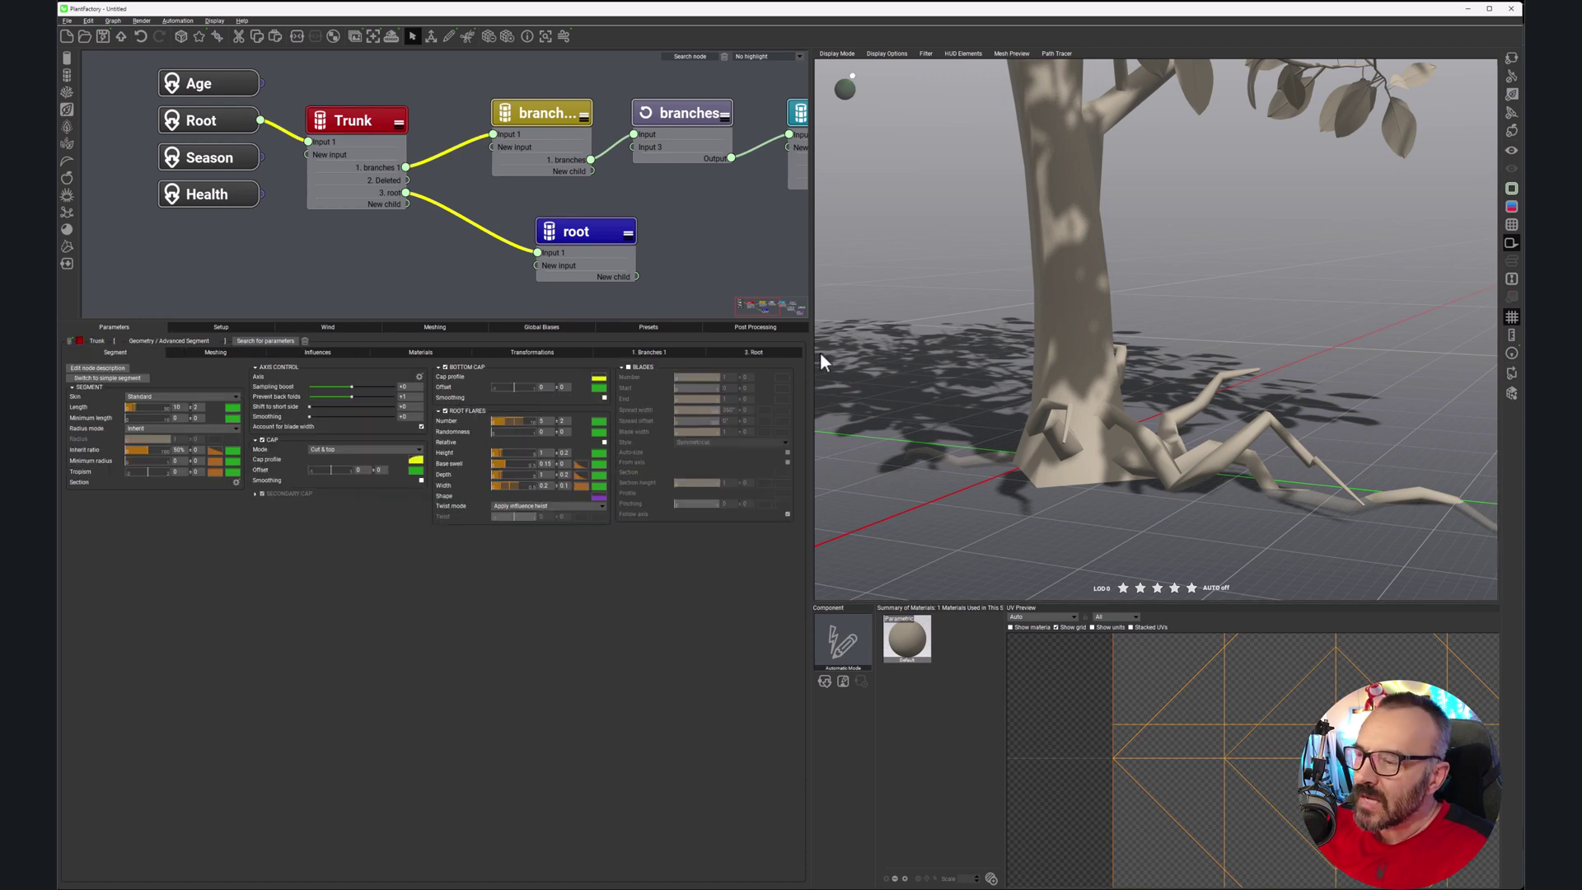
click(775, 354)
click(182, 386)
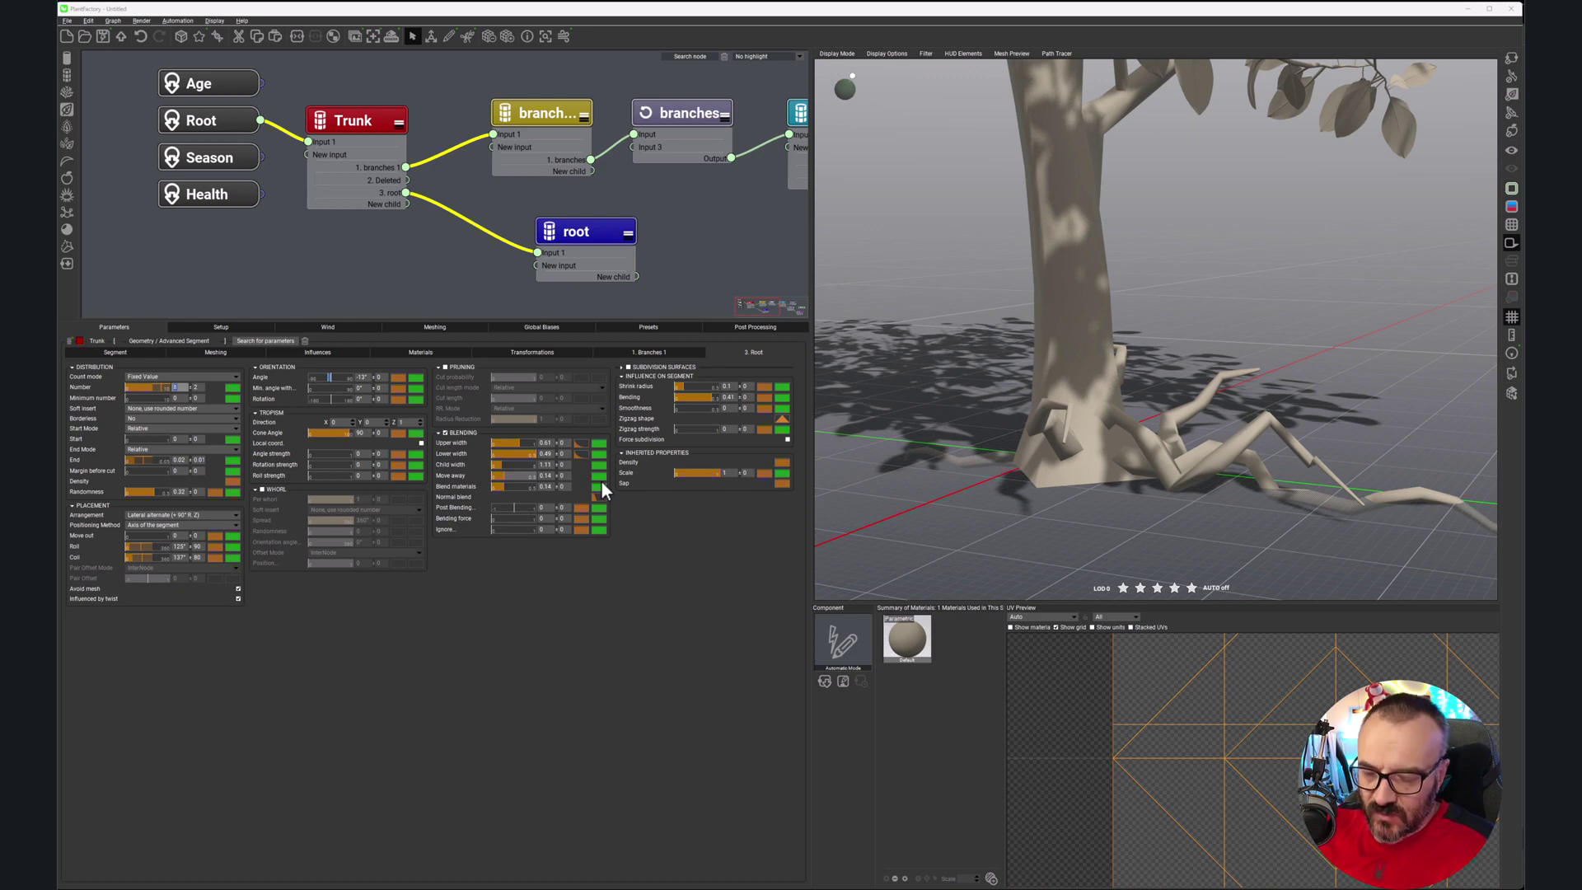
text(3)
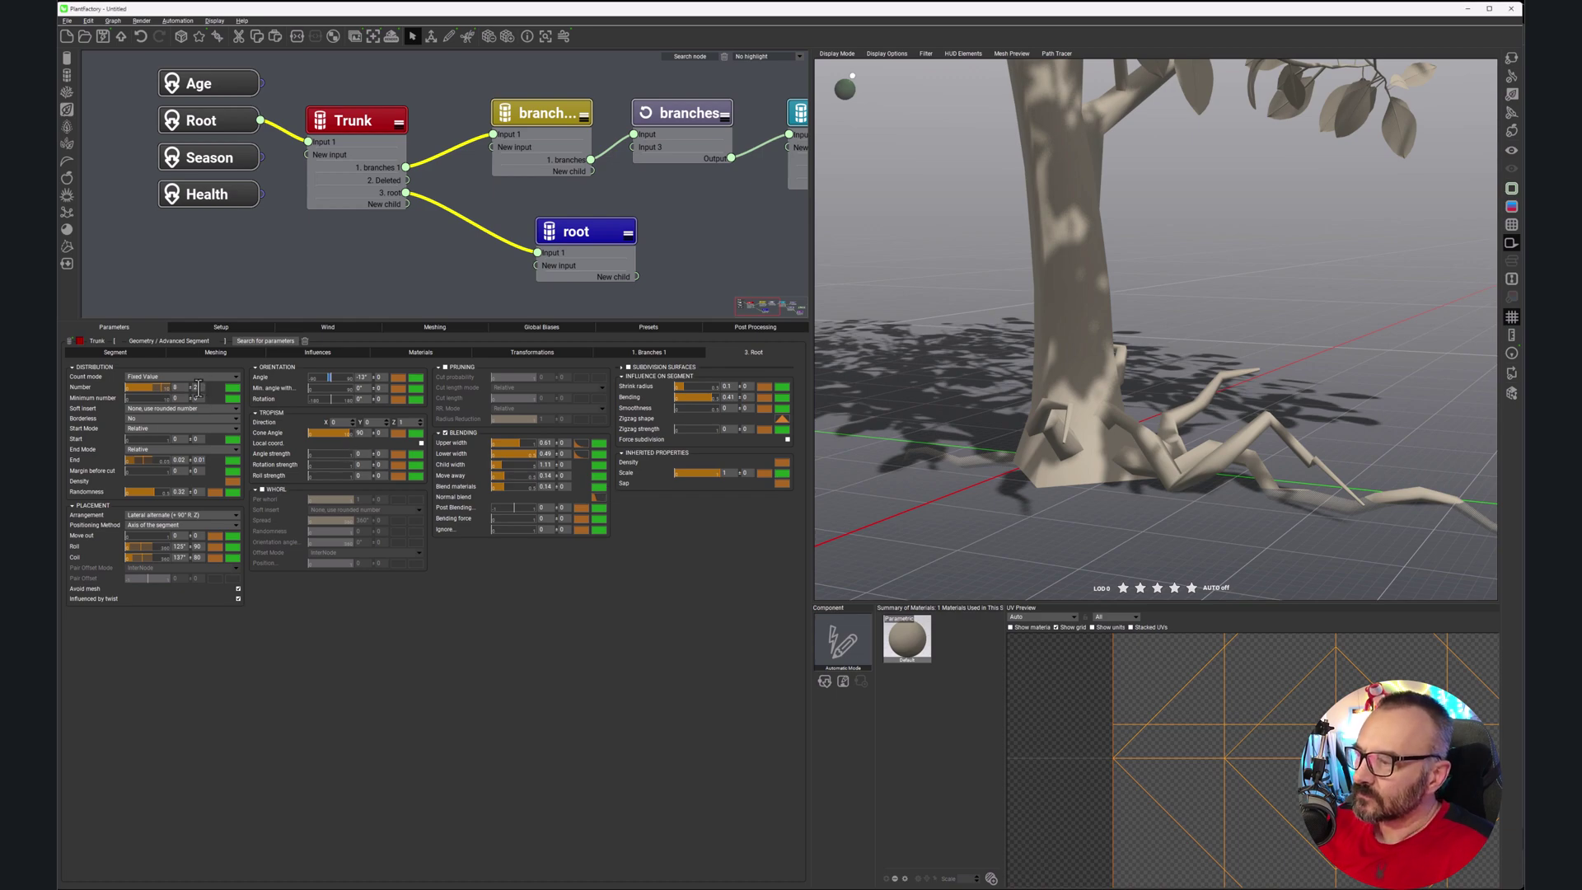
key(Tab)
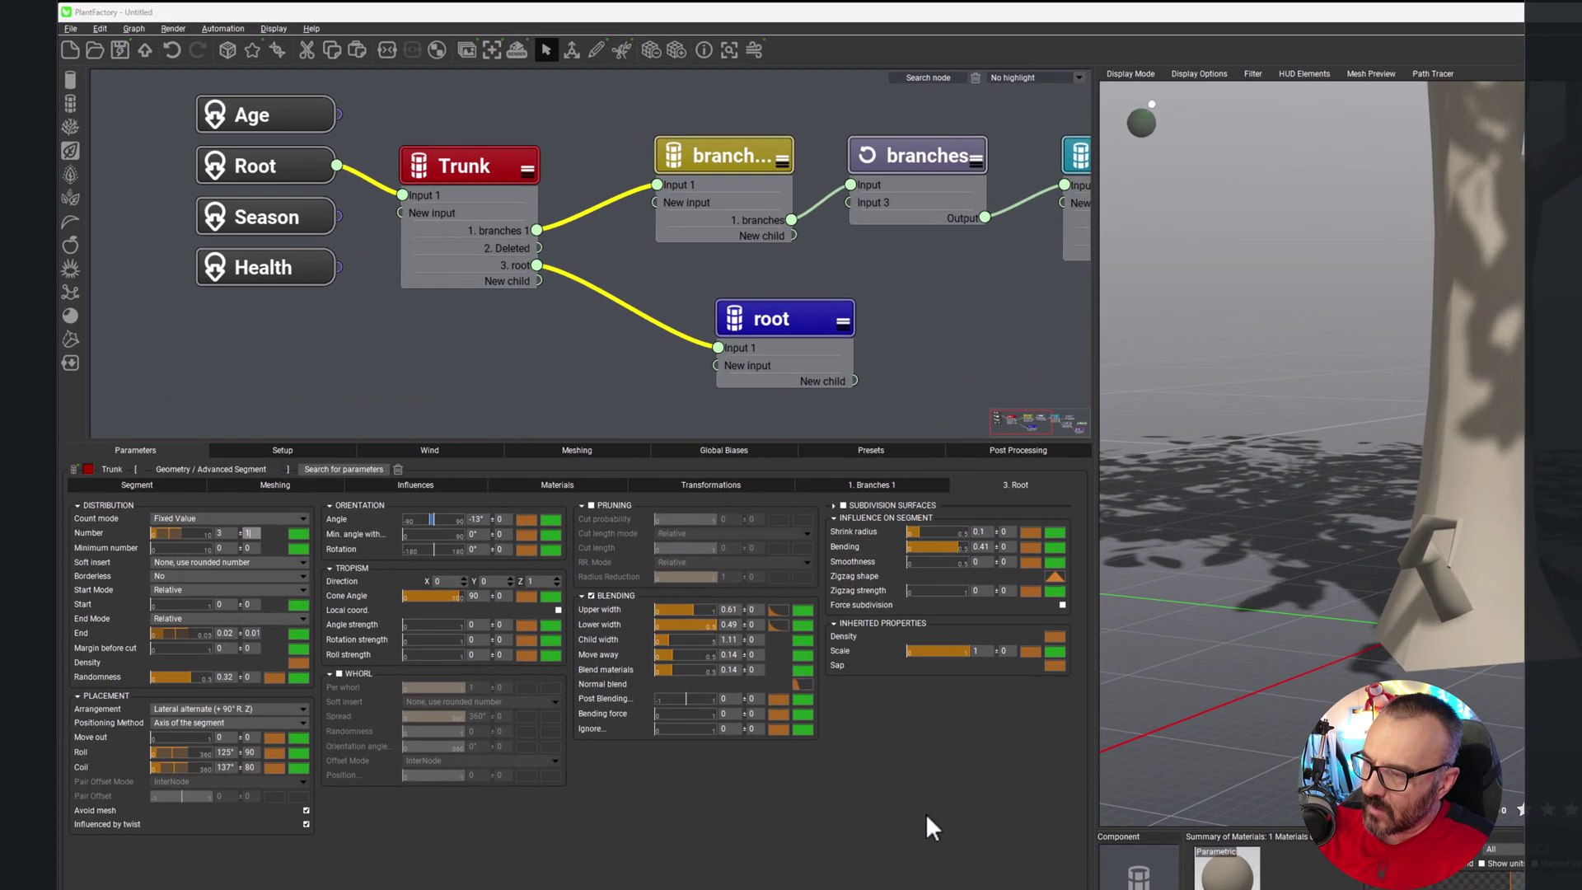
key(Return)
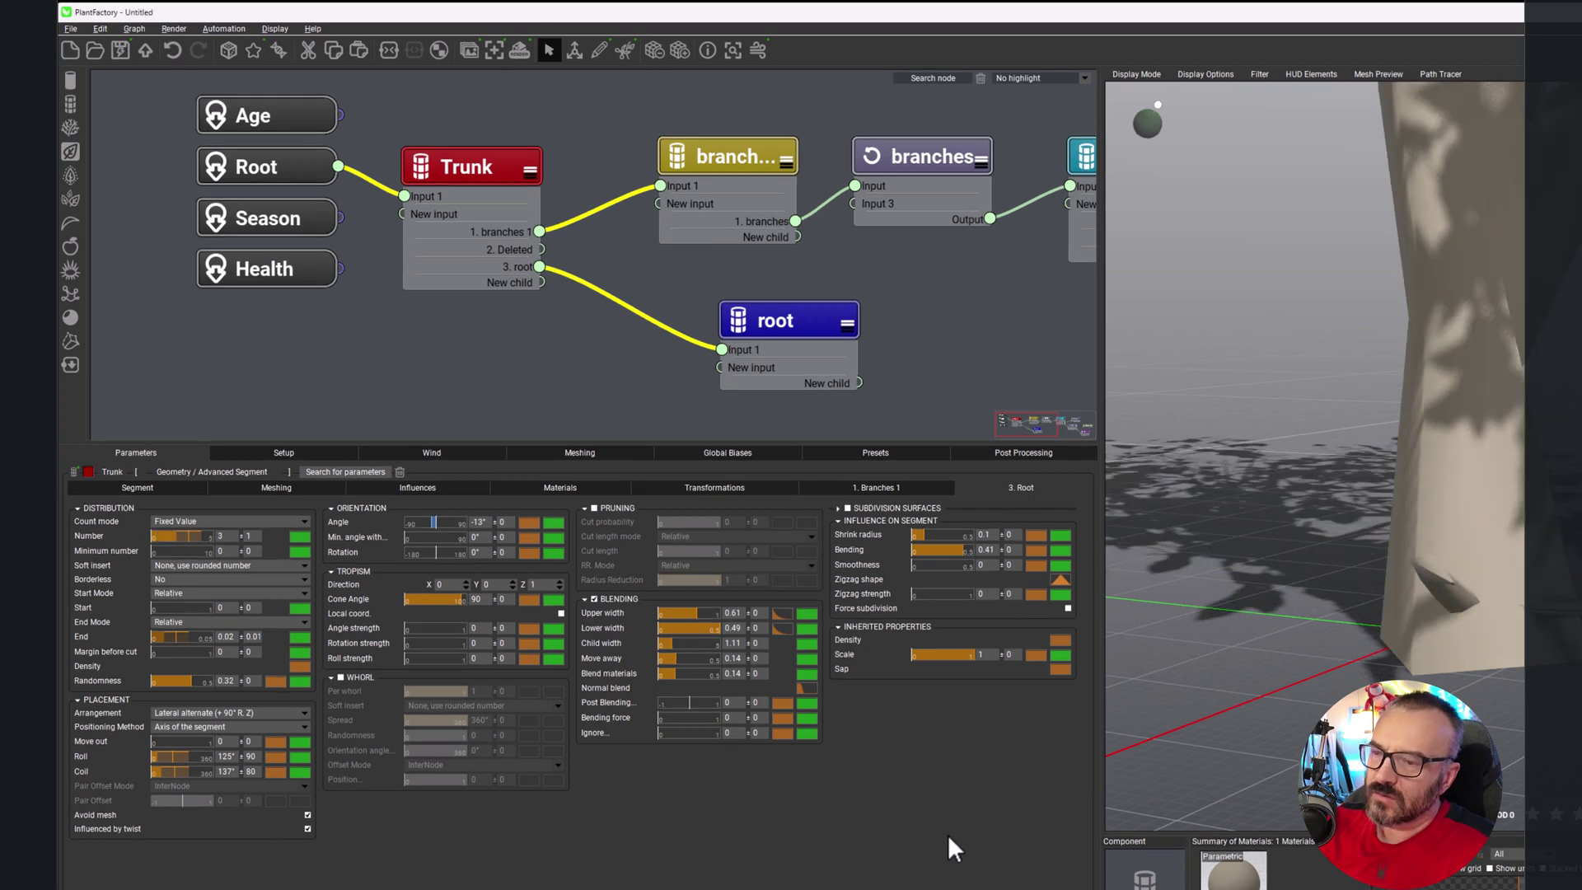
right_drag(1527, 706, 1551, 679)
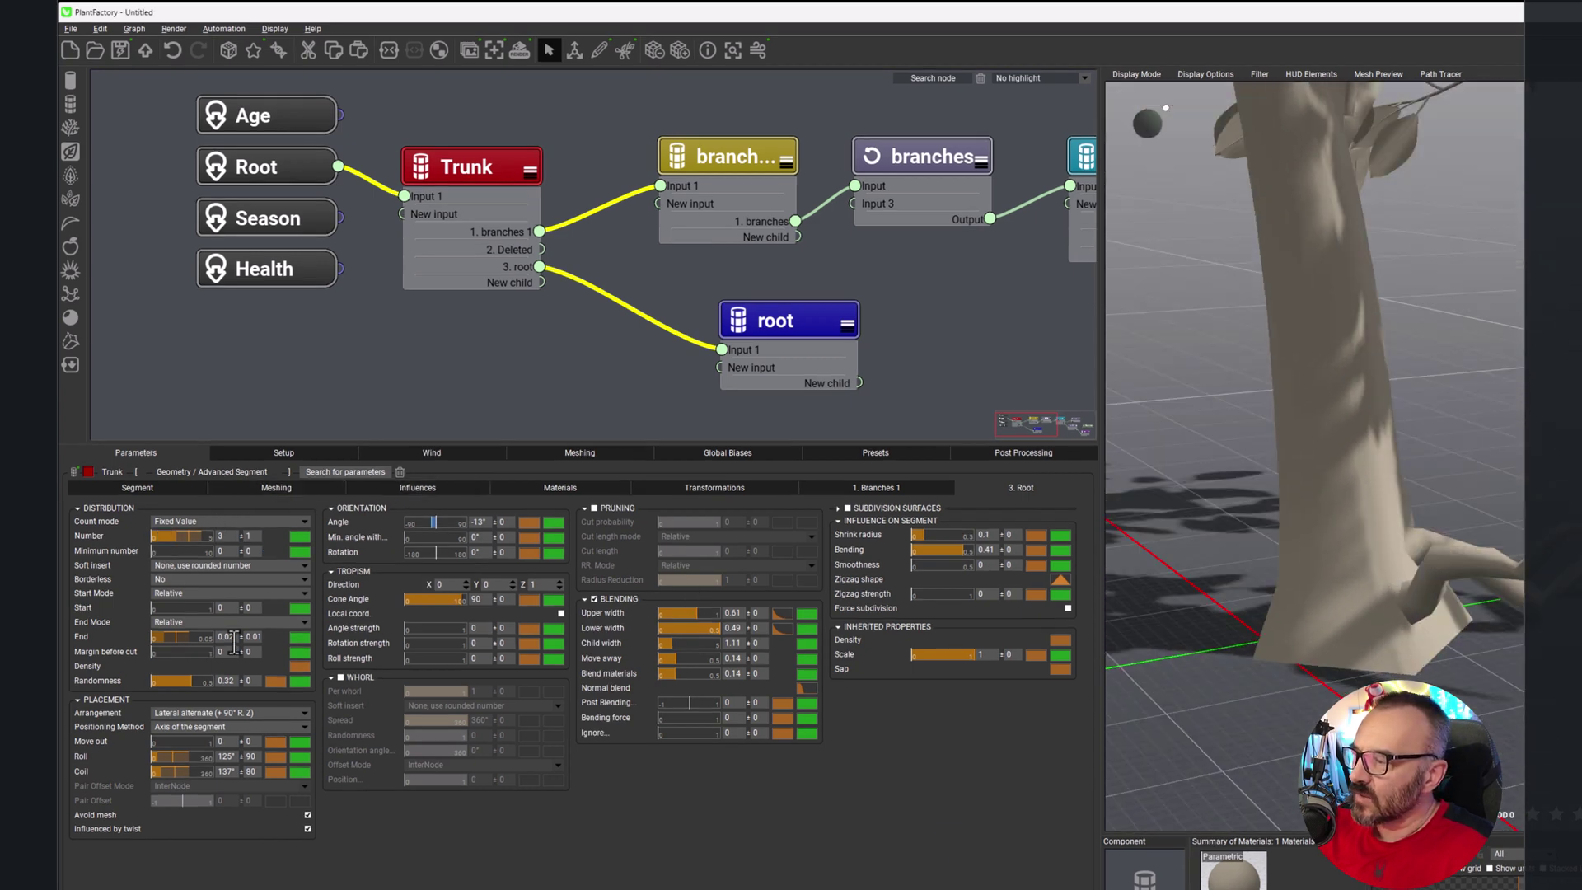
Step: Set the root child's distribution End to 0.01 with a variation of 0 and check where the roots attach
double_click(253, 639)
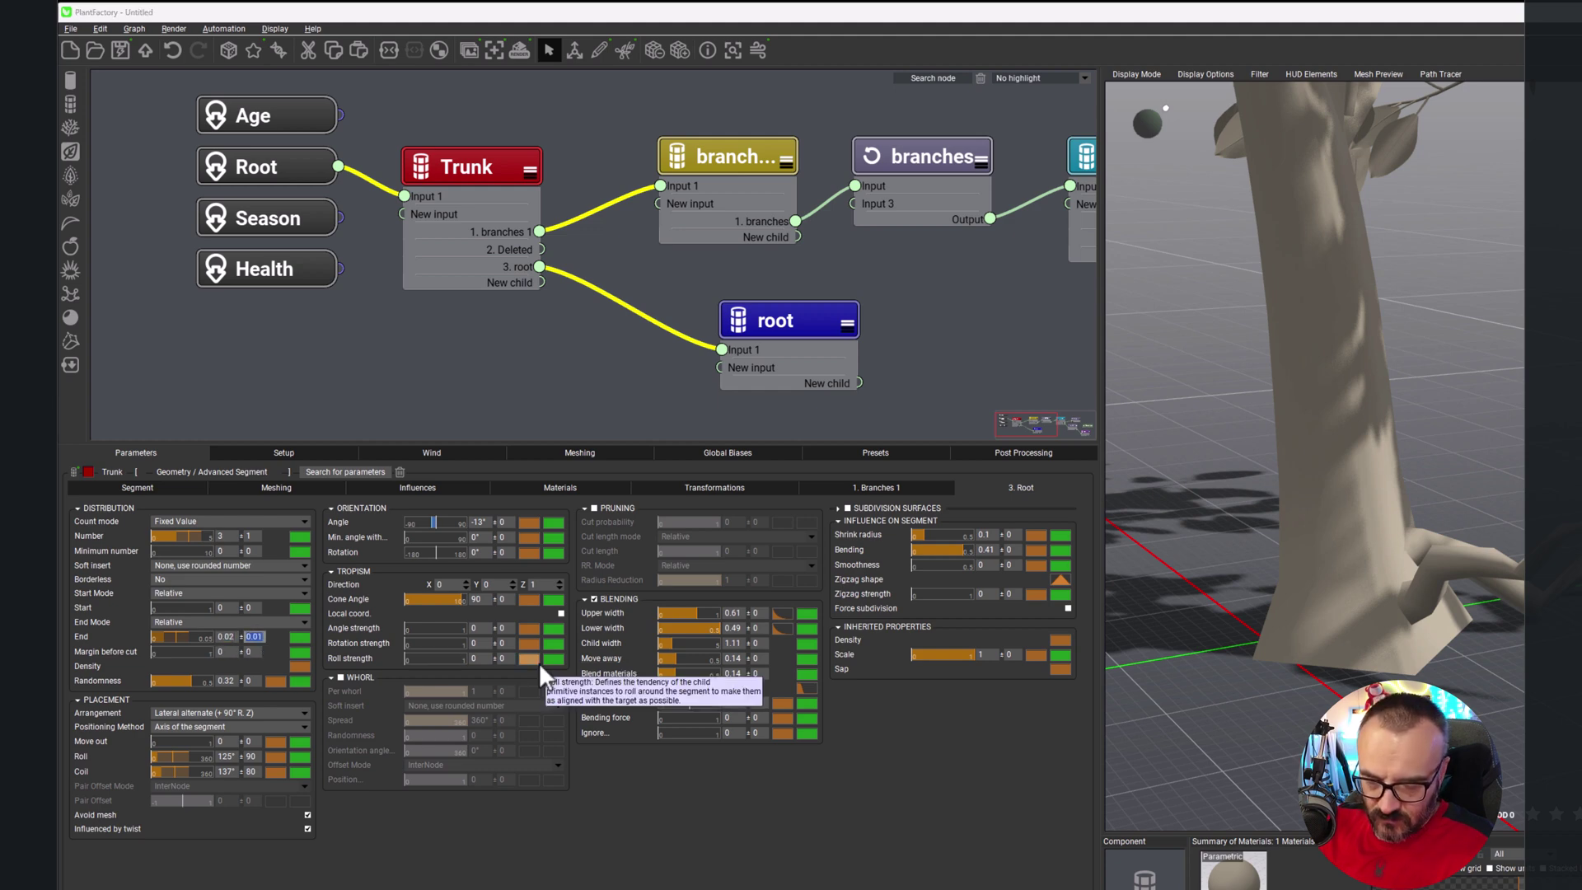
text(0)
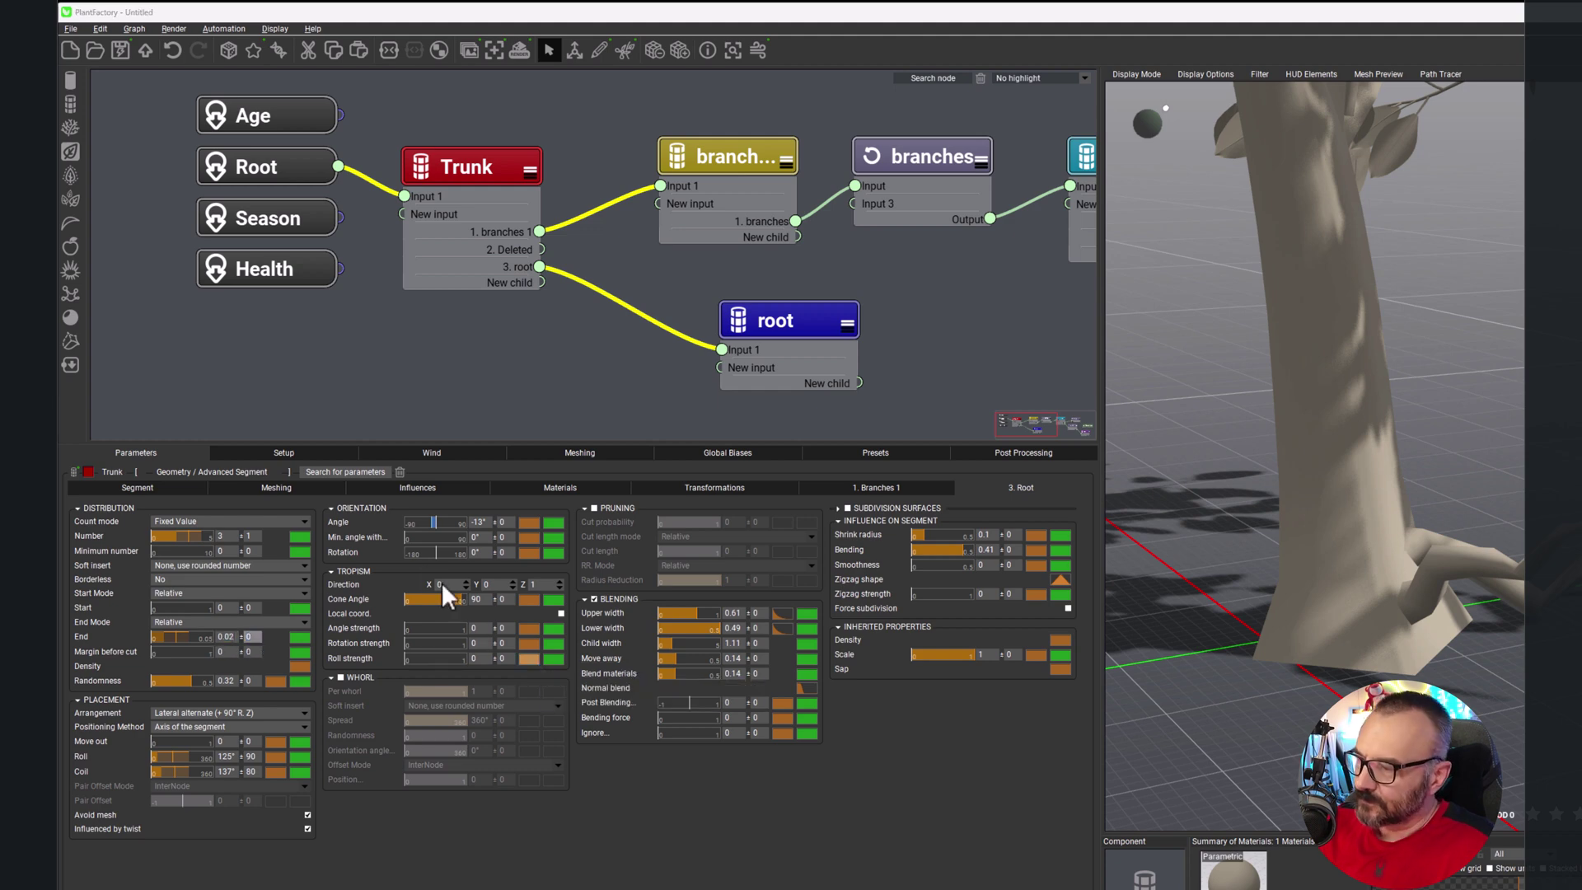
double_click(229, 636)
text(0.01)
key(Return)
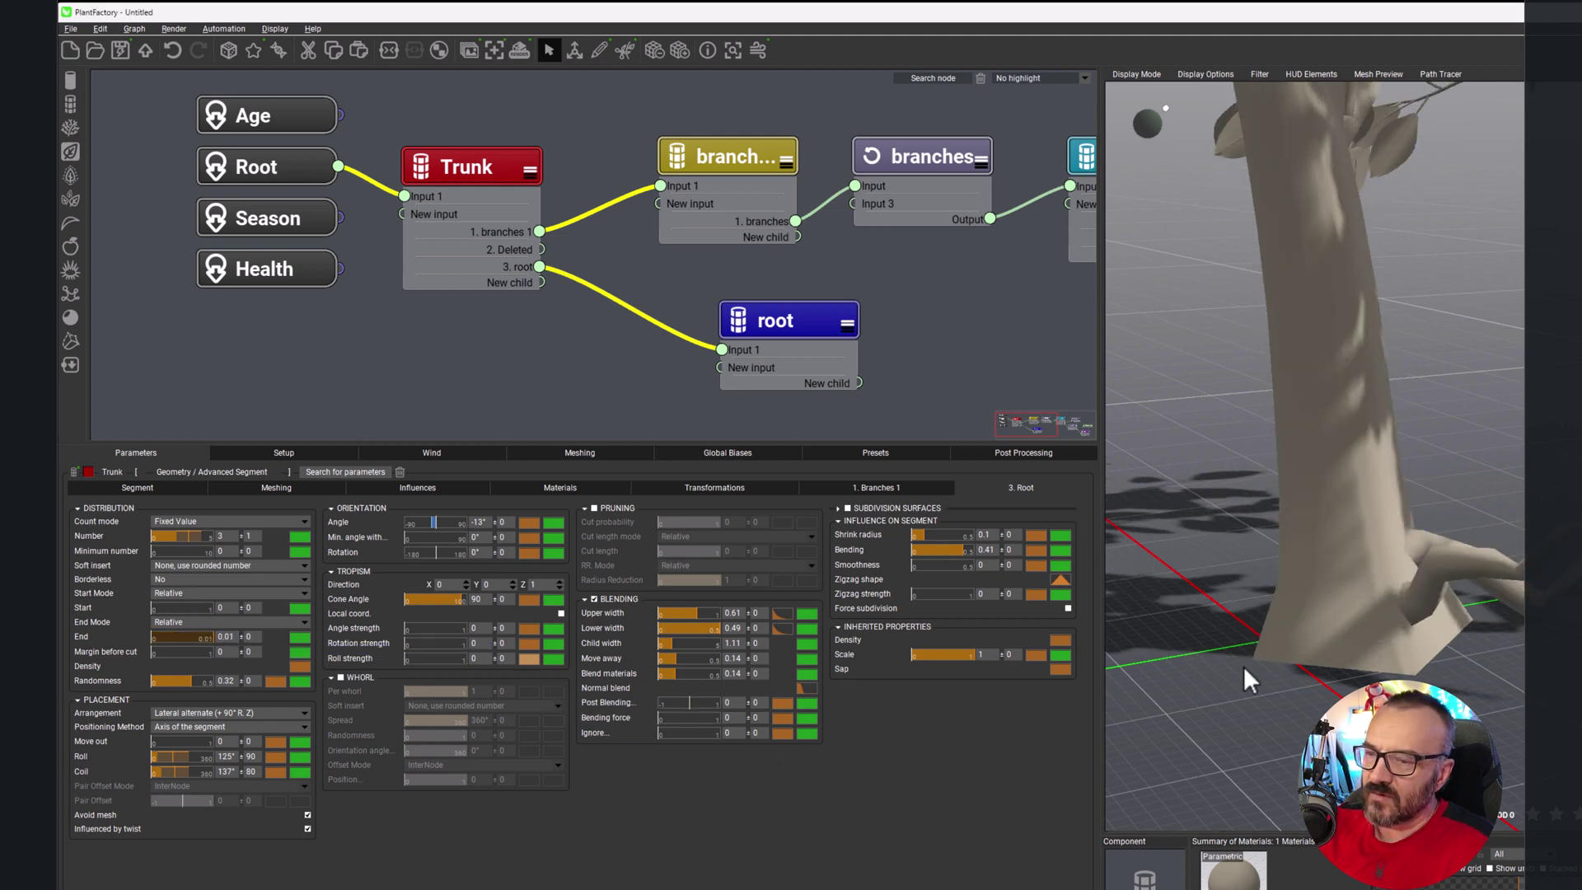
drag(1327, 623, 1359, 634)
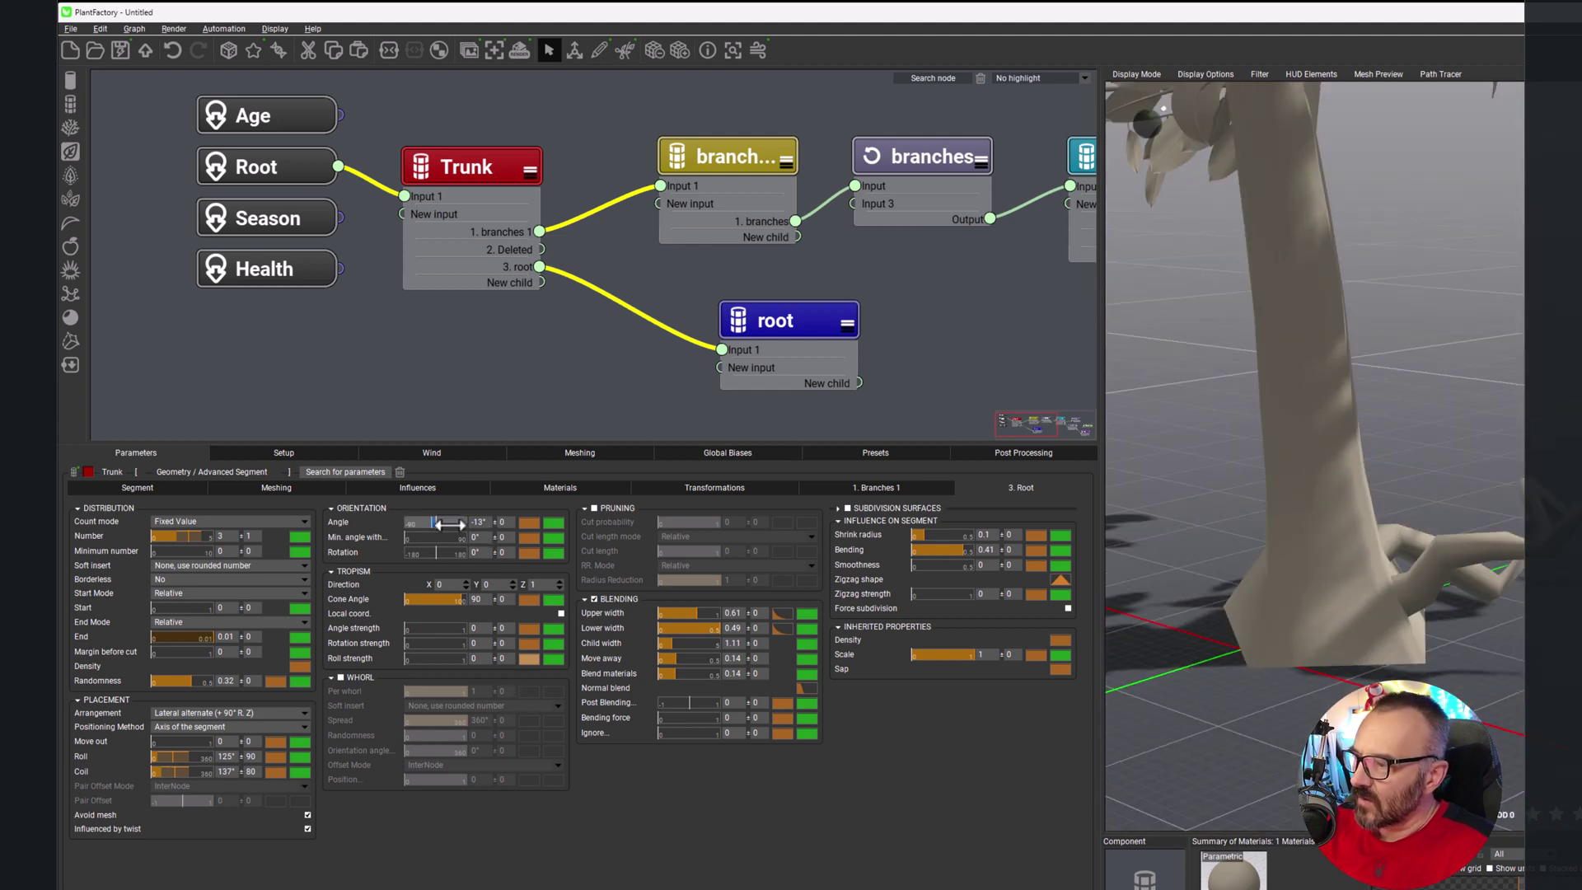
Step: Set the root child's orientation Angle to about -47° and inspect the roots around the trunk base
drag(449, 524, 436, 523)
drag(1260, 527, 1506, 536)
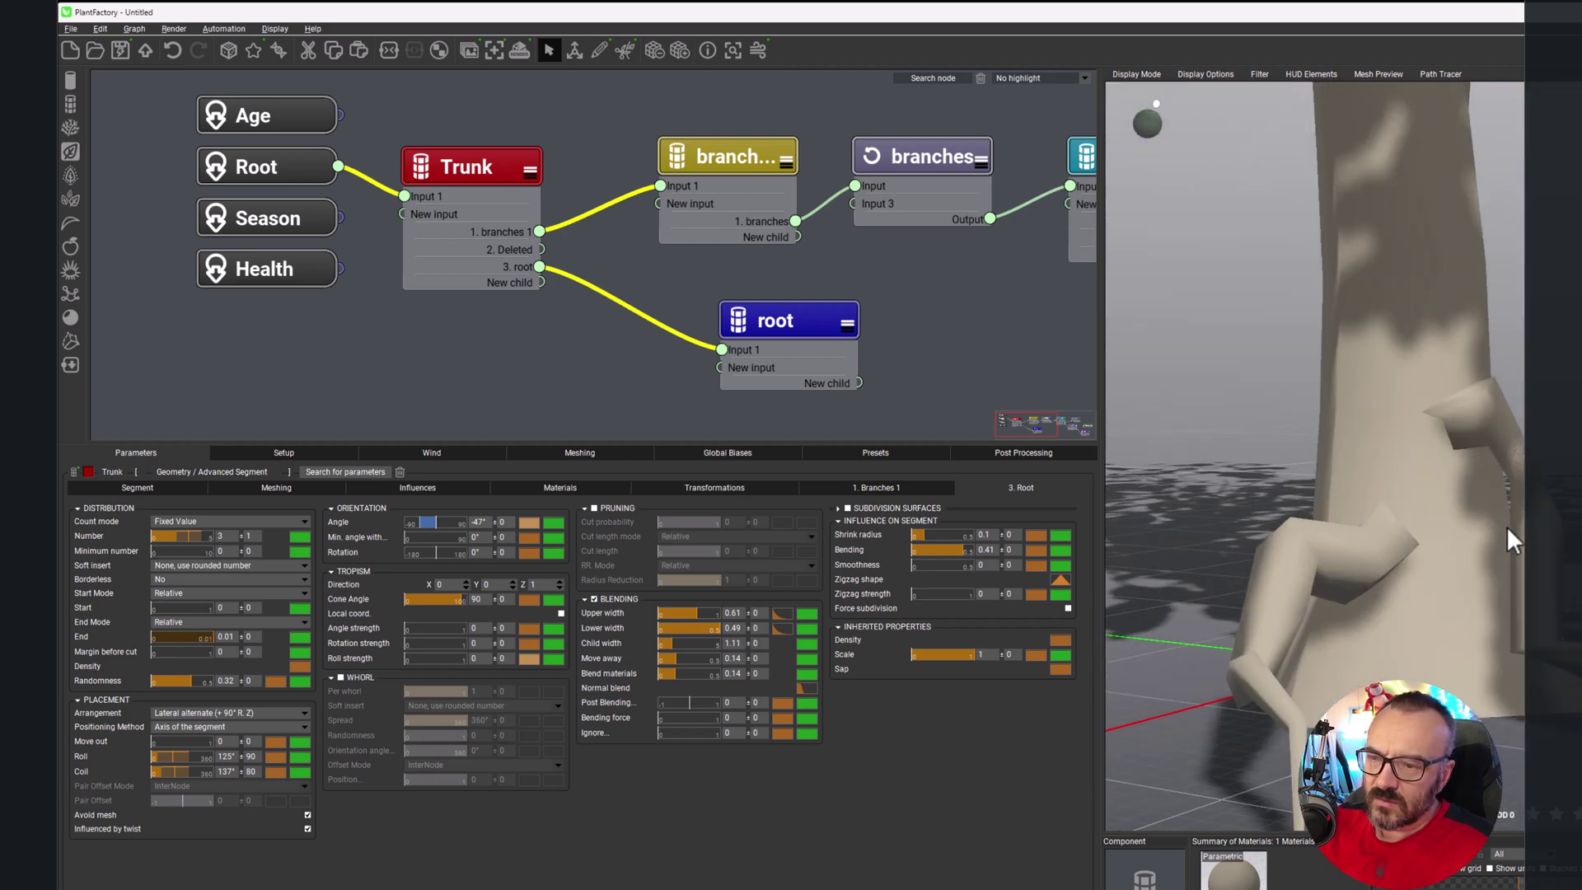
drag(1364, 528, 1351, 482)
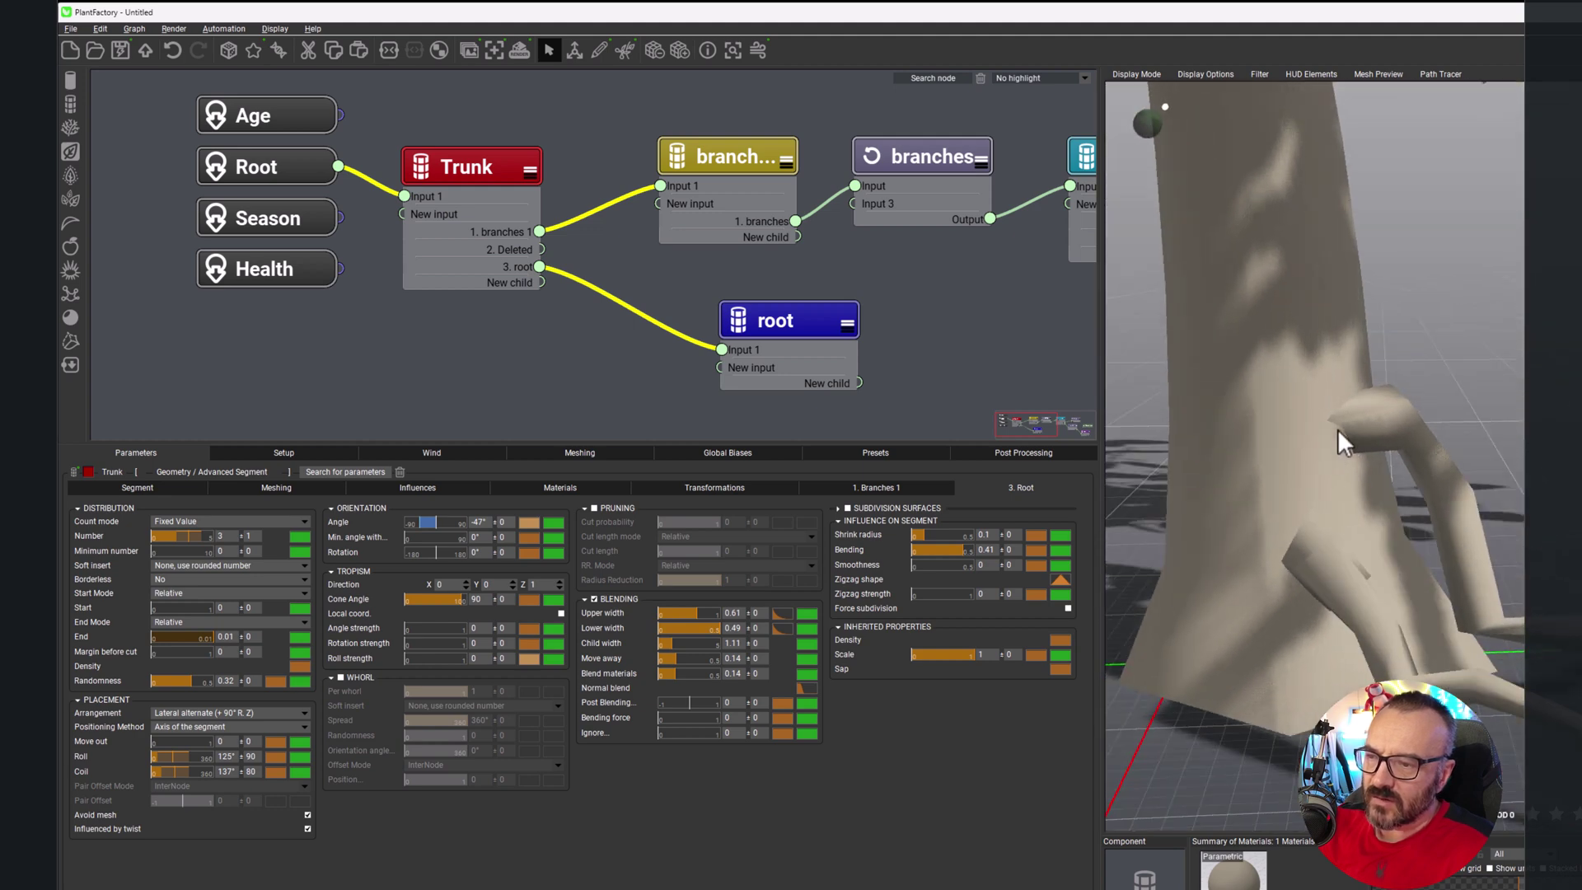
Step: Generate a new variation of the plant and inspect its trunk base and the whole tree
click(228, 50)
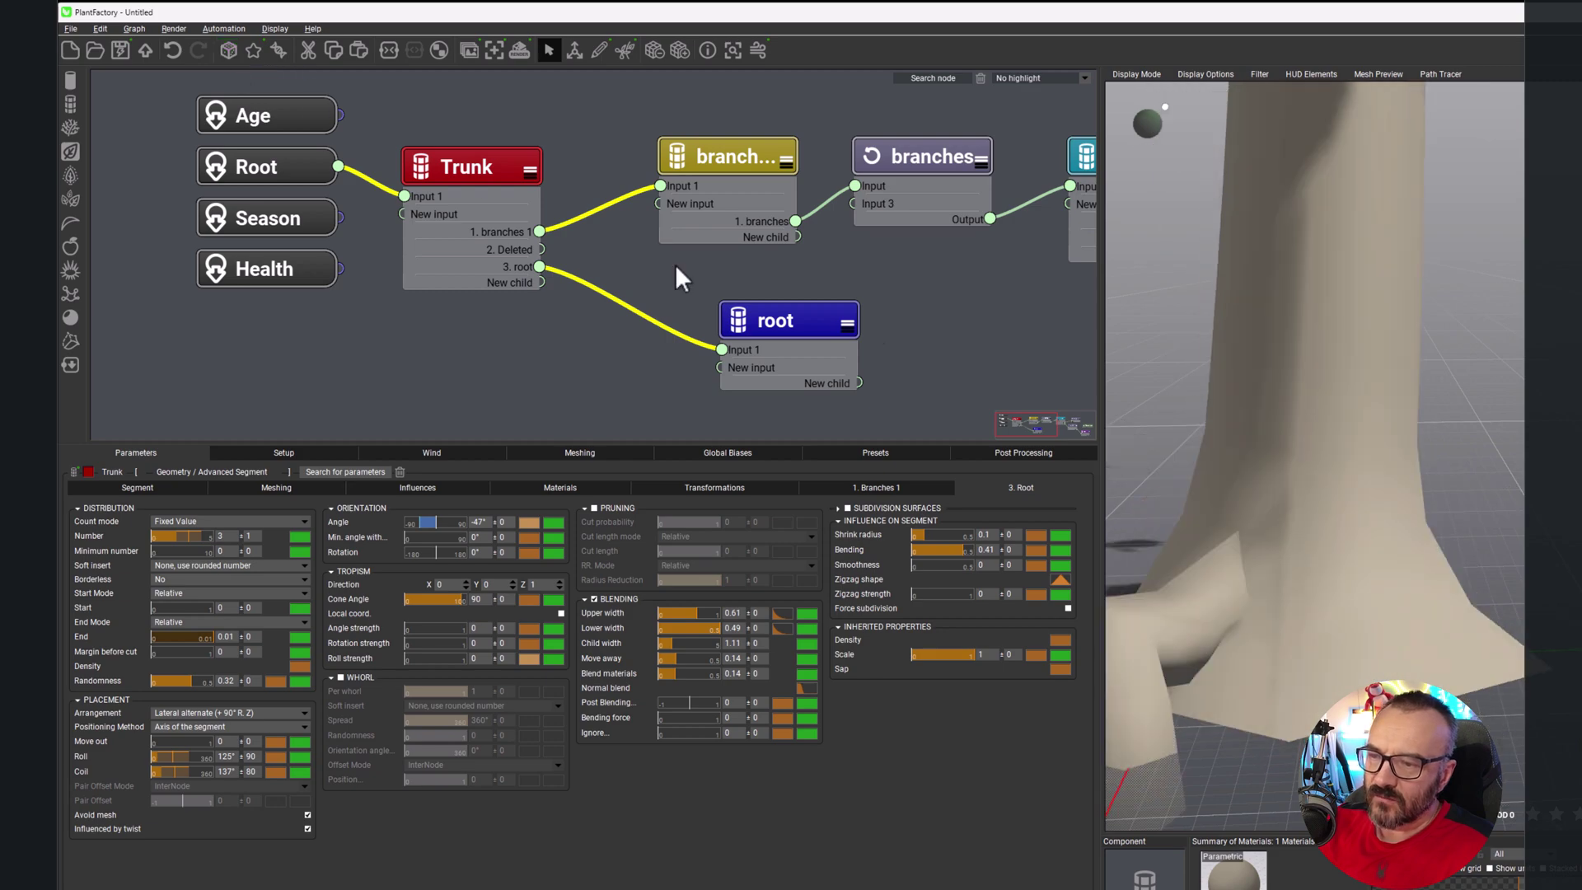
scroll(1357, 562, down, 3)
mouse_move(1358, 562)
mouse_down()
mouse_move(1359, 692)
mouse_move(1366, 559)
mouse_up()
scroll(1366, 559, down, 3)
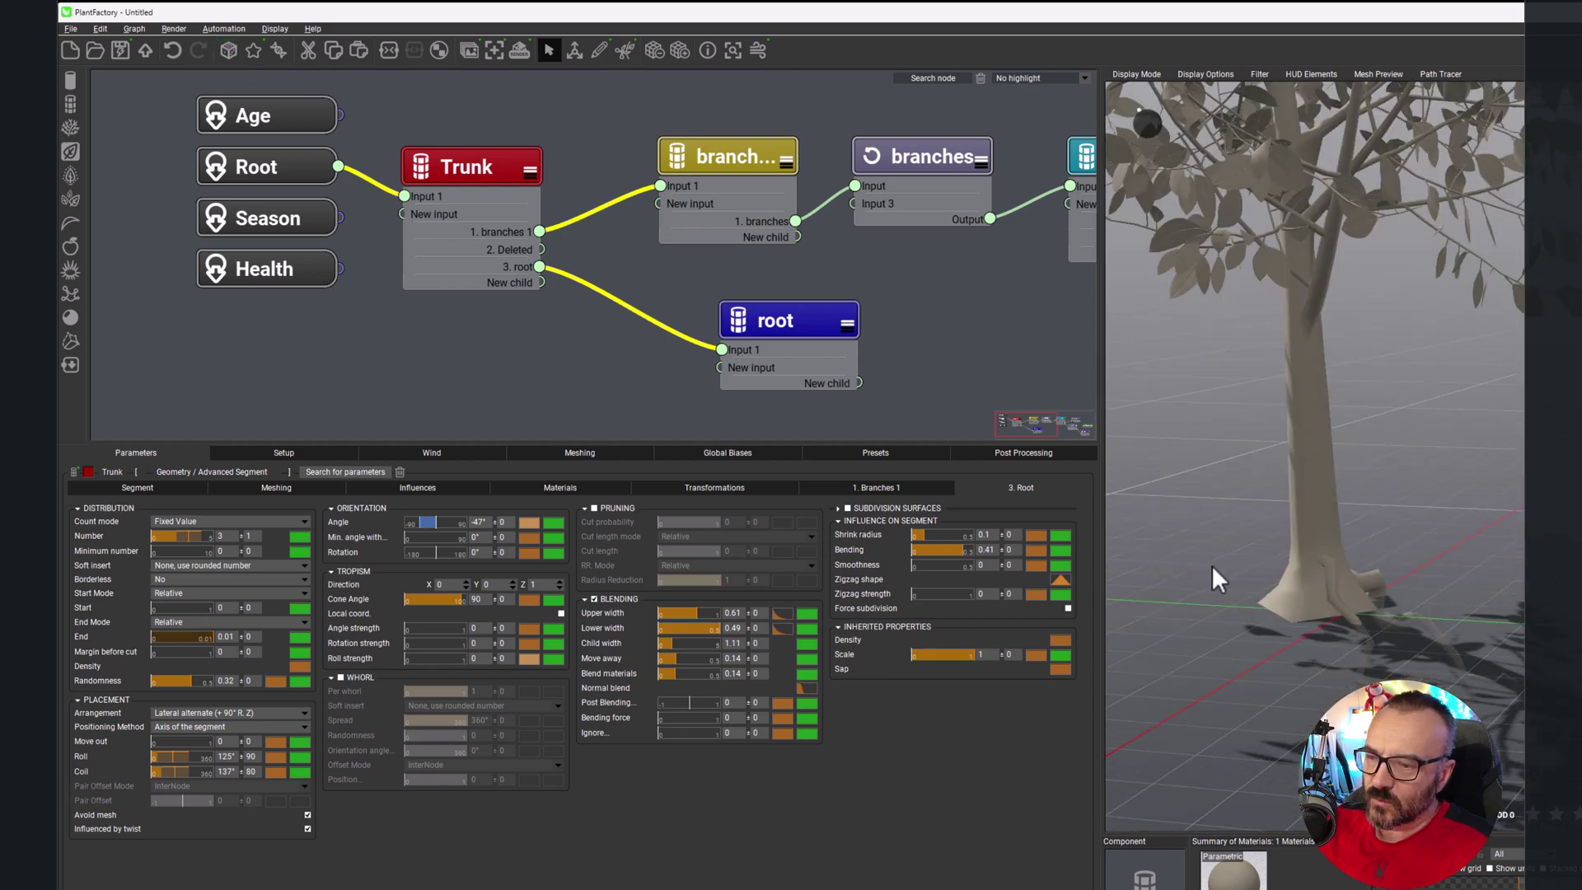
drag(1211, 565, 1168, 567)
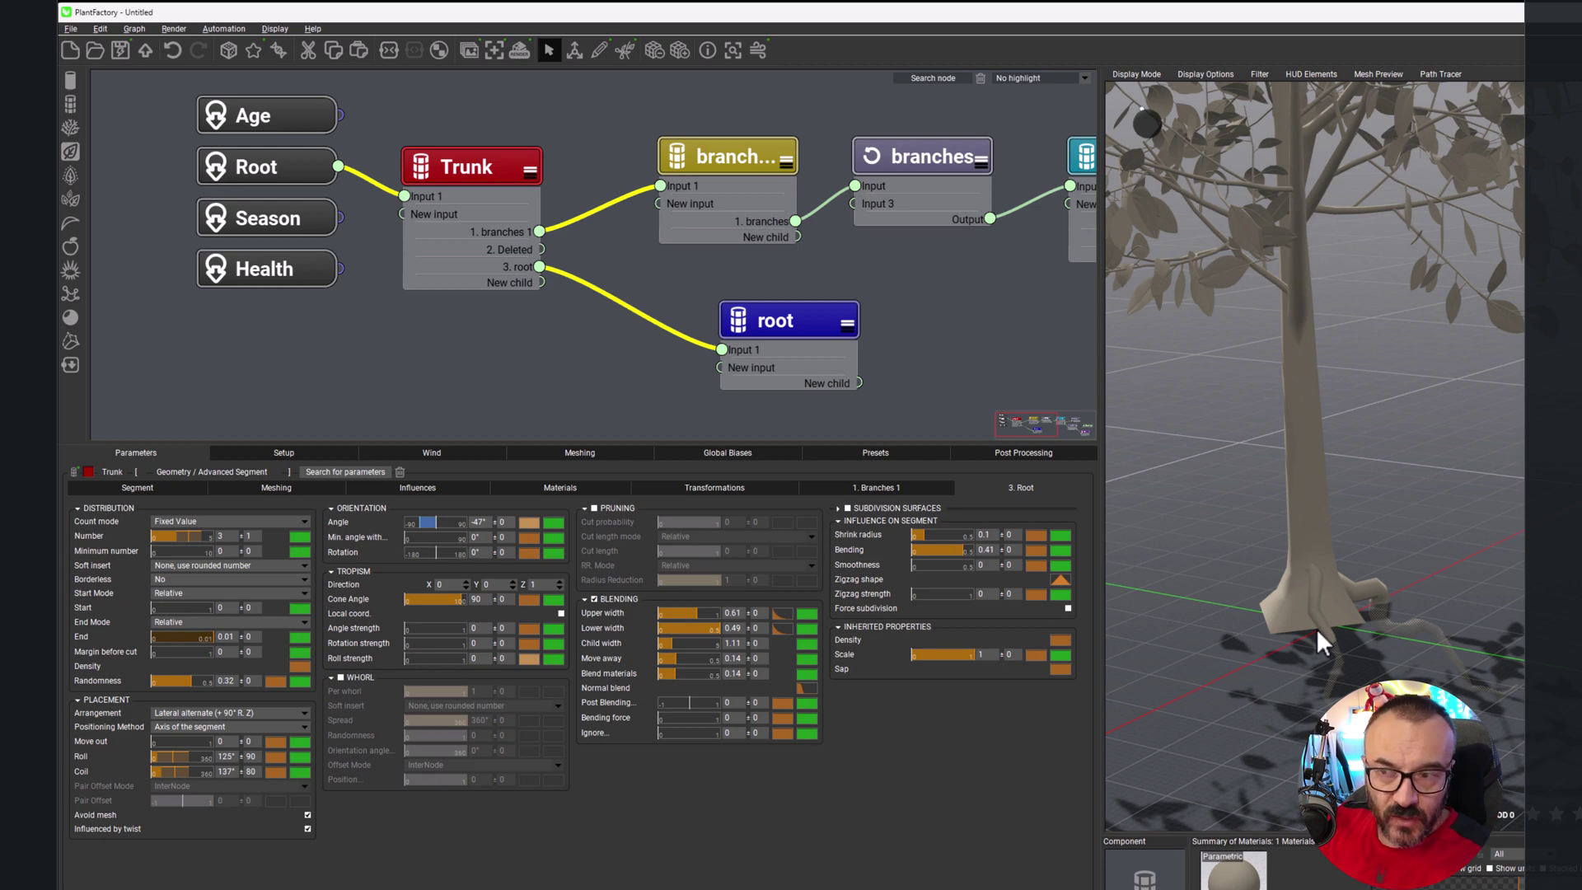
scroll(1327, 532, down, 3)
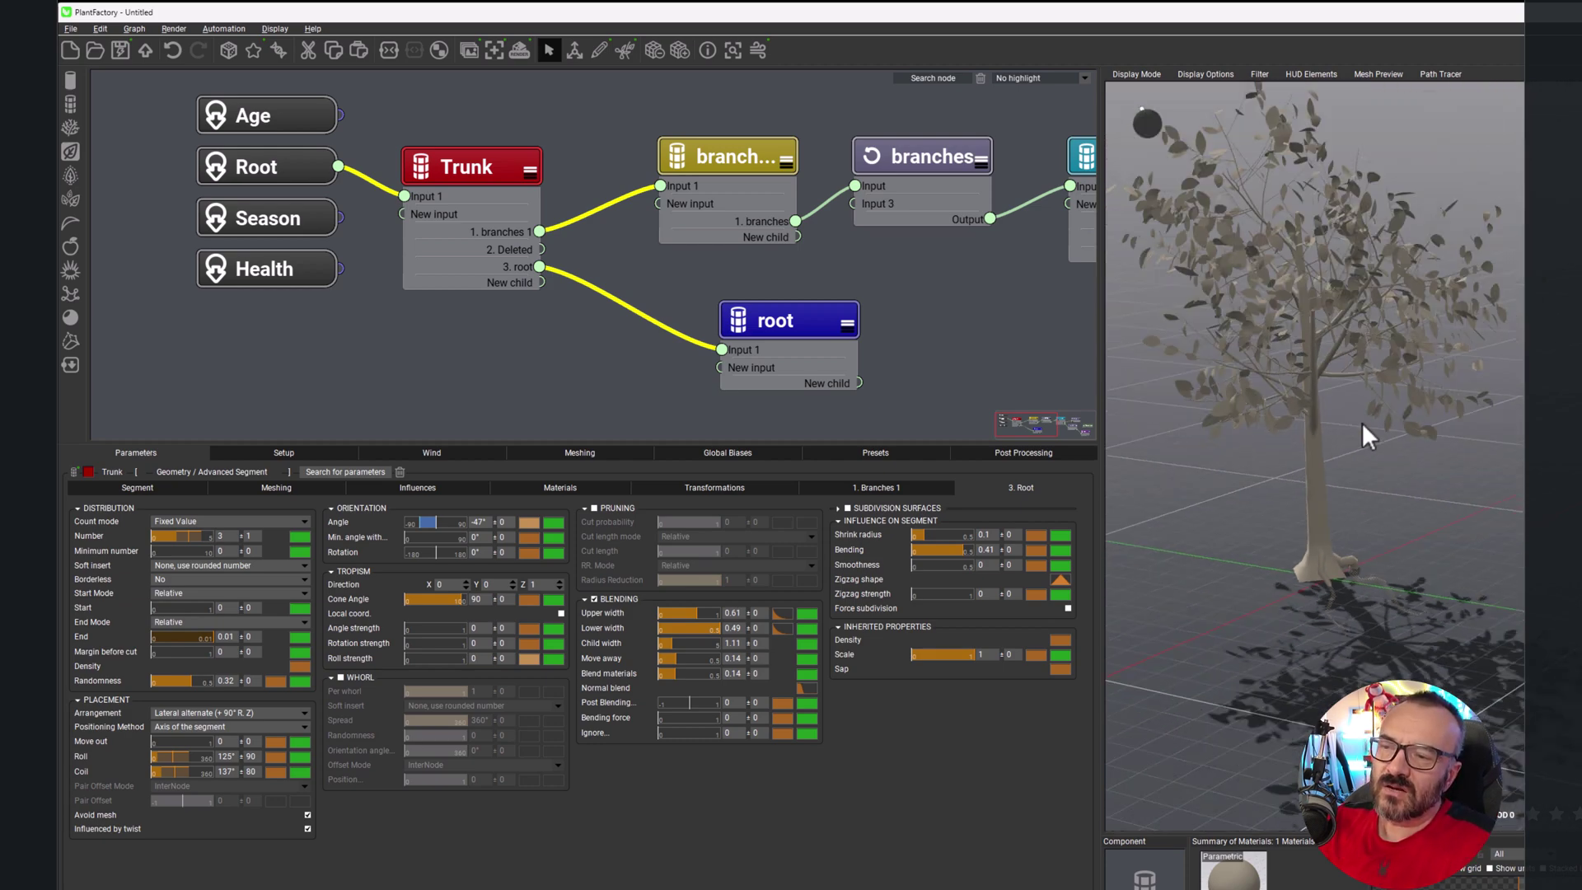
scroll(1362, 422, up, 5)
drag(1372, 575, 1182, 601)
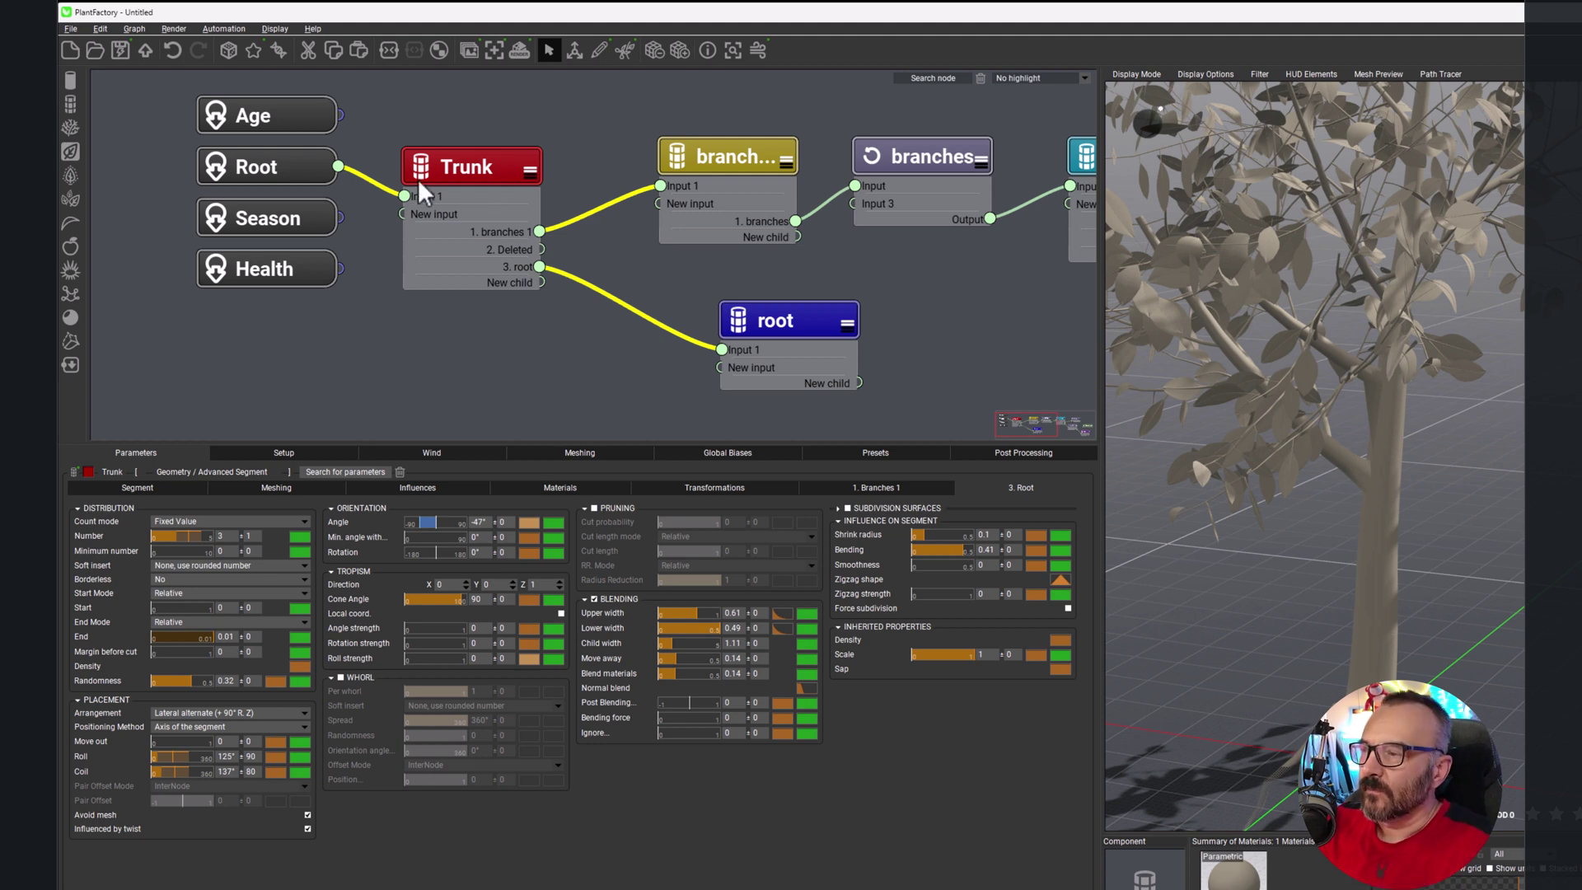
Step: Delete the connection between the Trunk node and the root node
click(638, 315)
click(646, 314)
key(Delete)
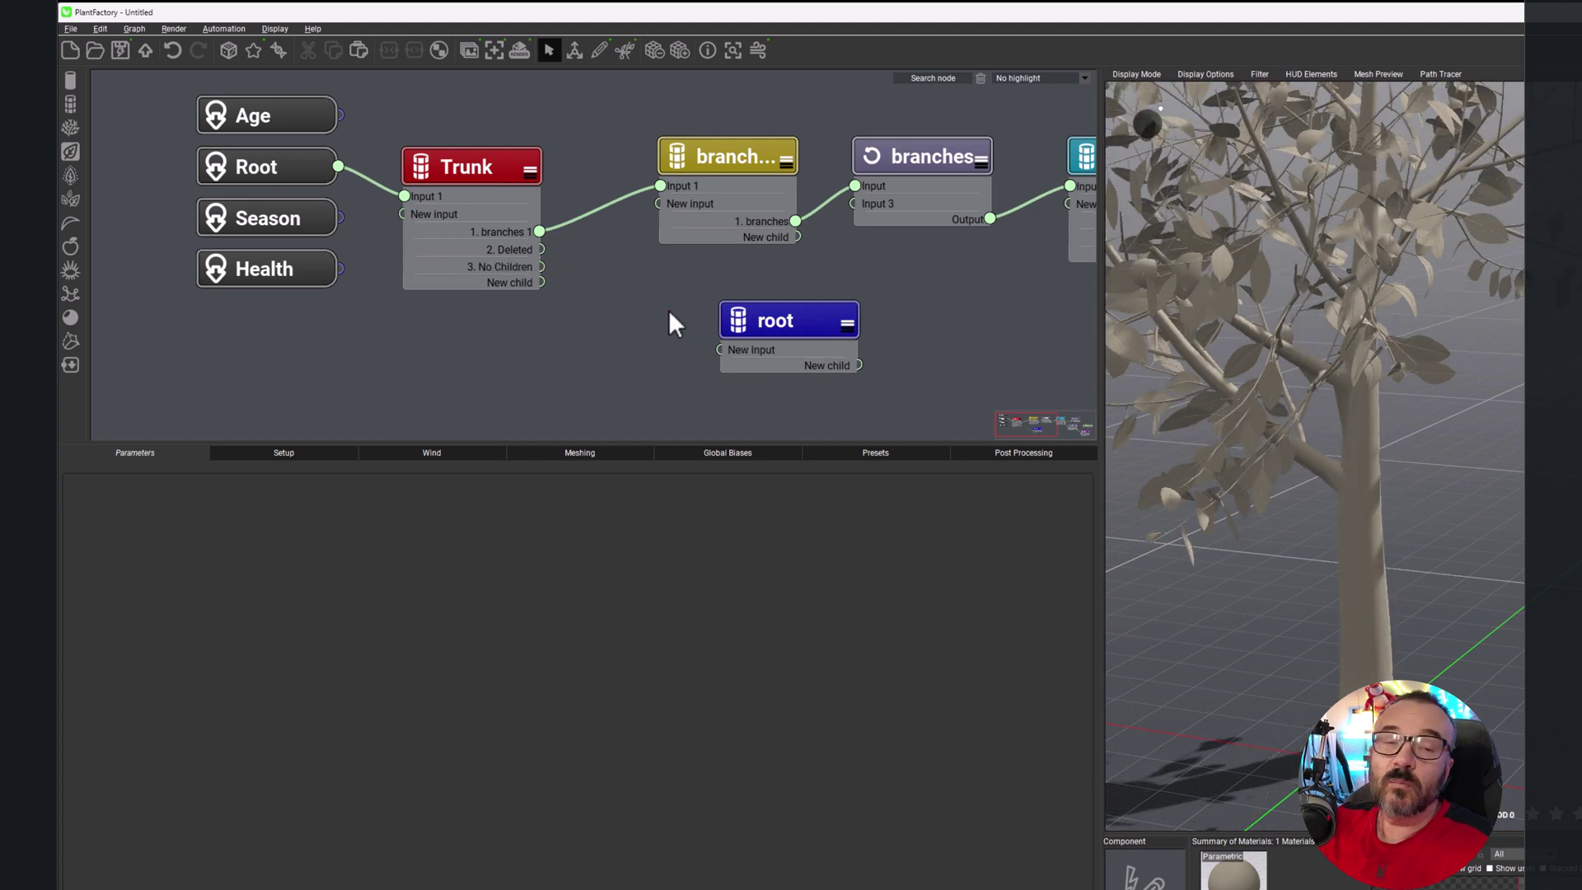
Step: Move the Cutout Leaf node and the disconnected root node to the free area above the rest of the graph
scroll(863, 305, down, 4)
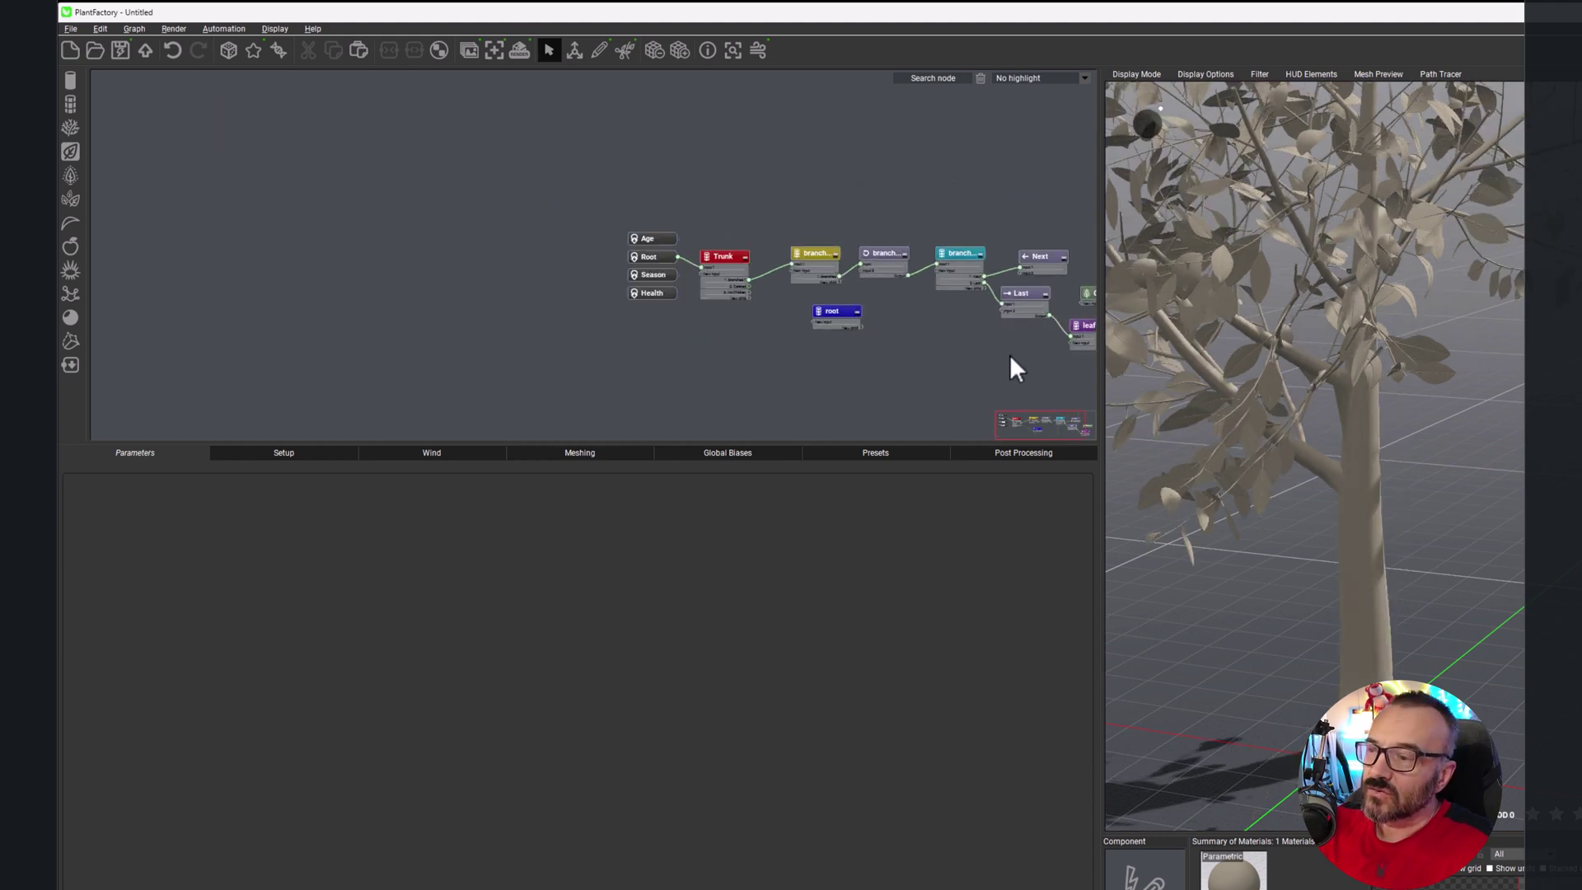
middle_drag(1006, 355, 790, 341)
drag(895, 278, 861, 143)
drag(694, 295, 892, 180)
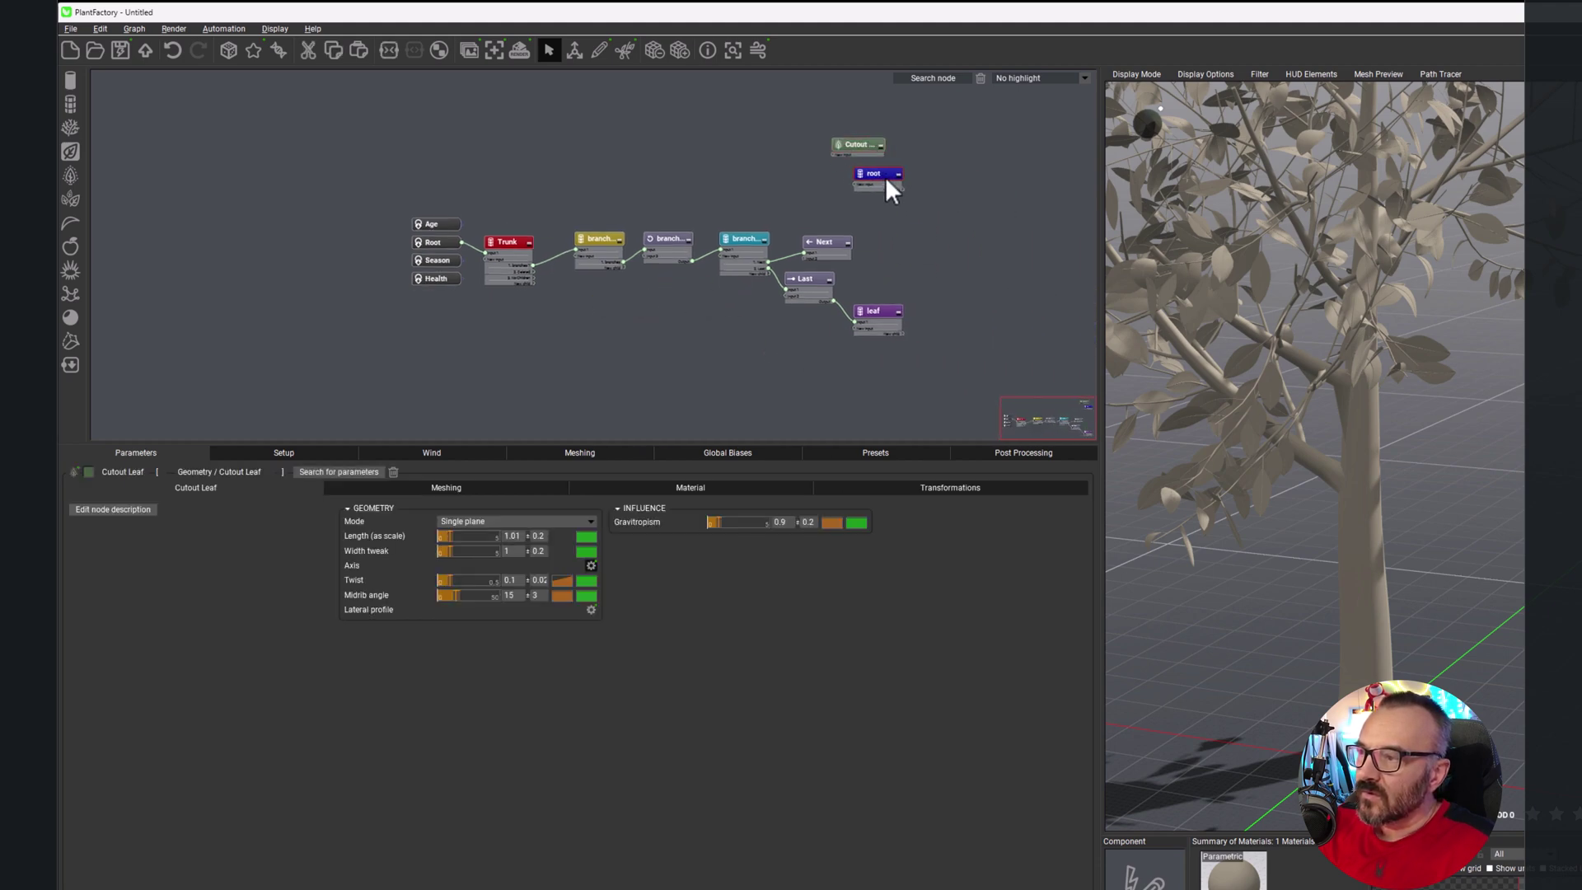
click(867, 175)
scroll(494, 310, up, 5)
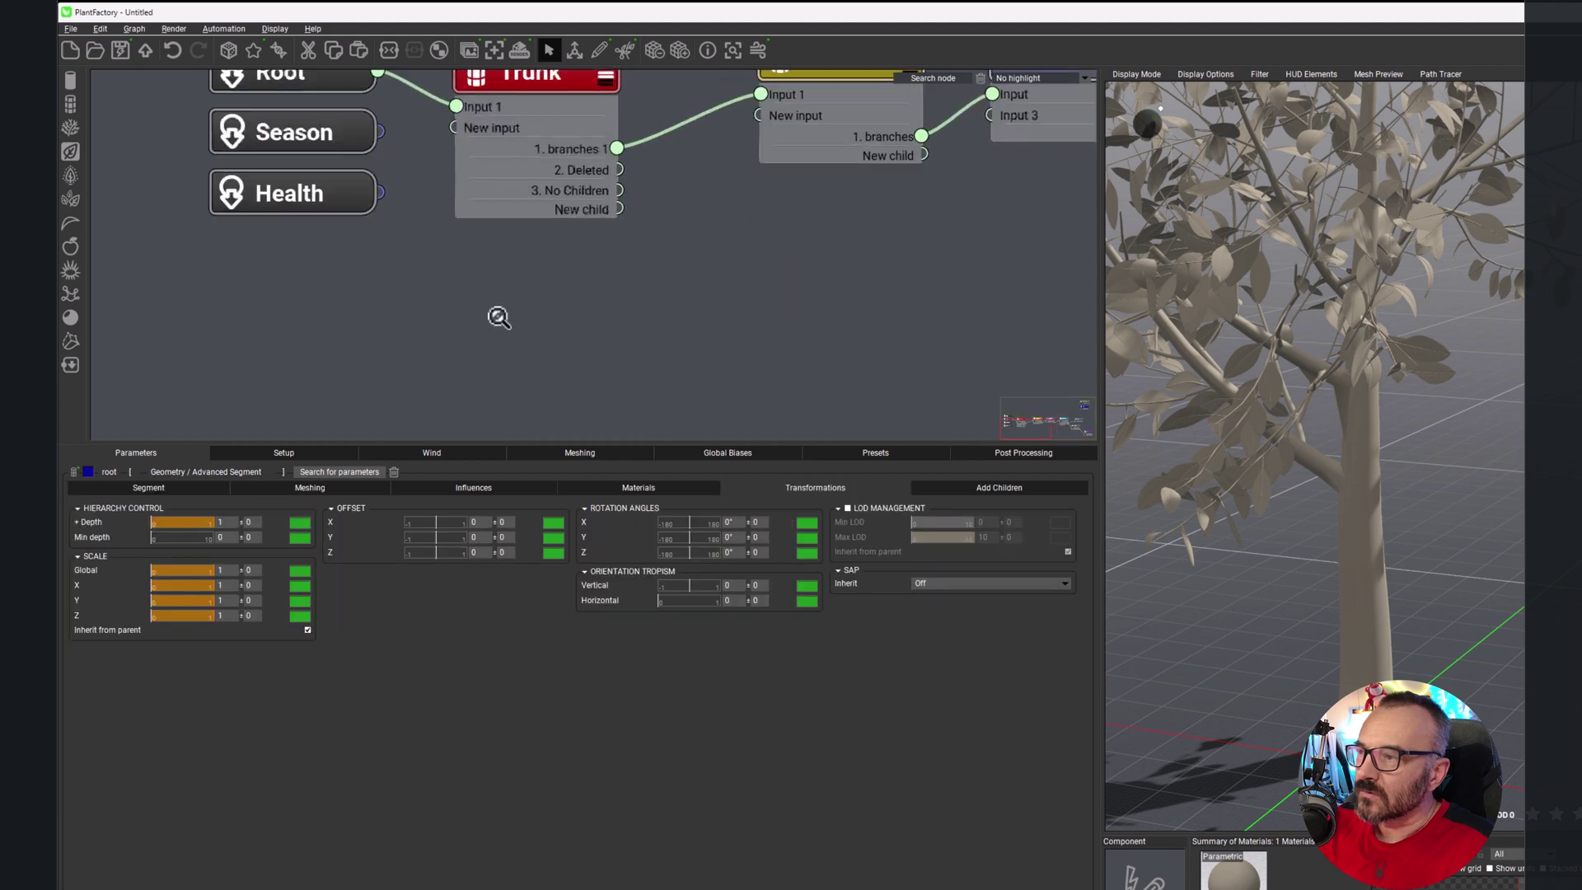
middle_drag(987, 284, 550, 430)
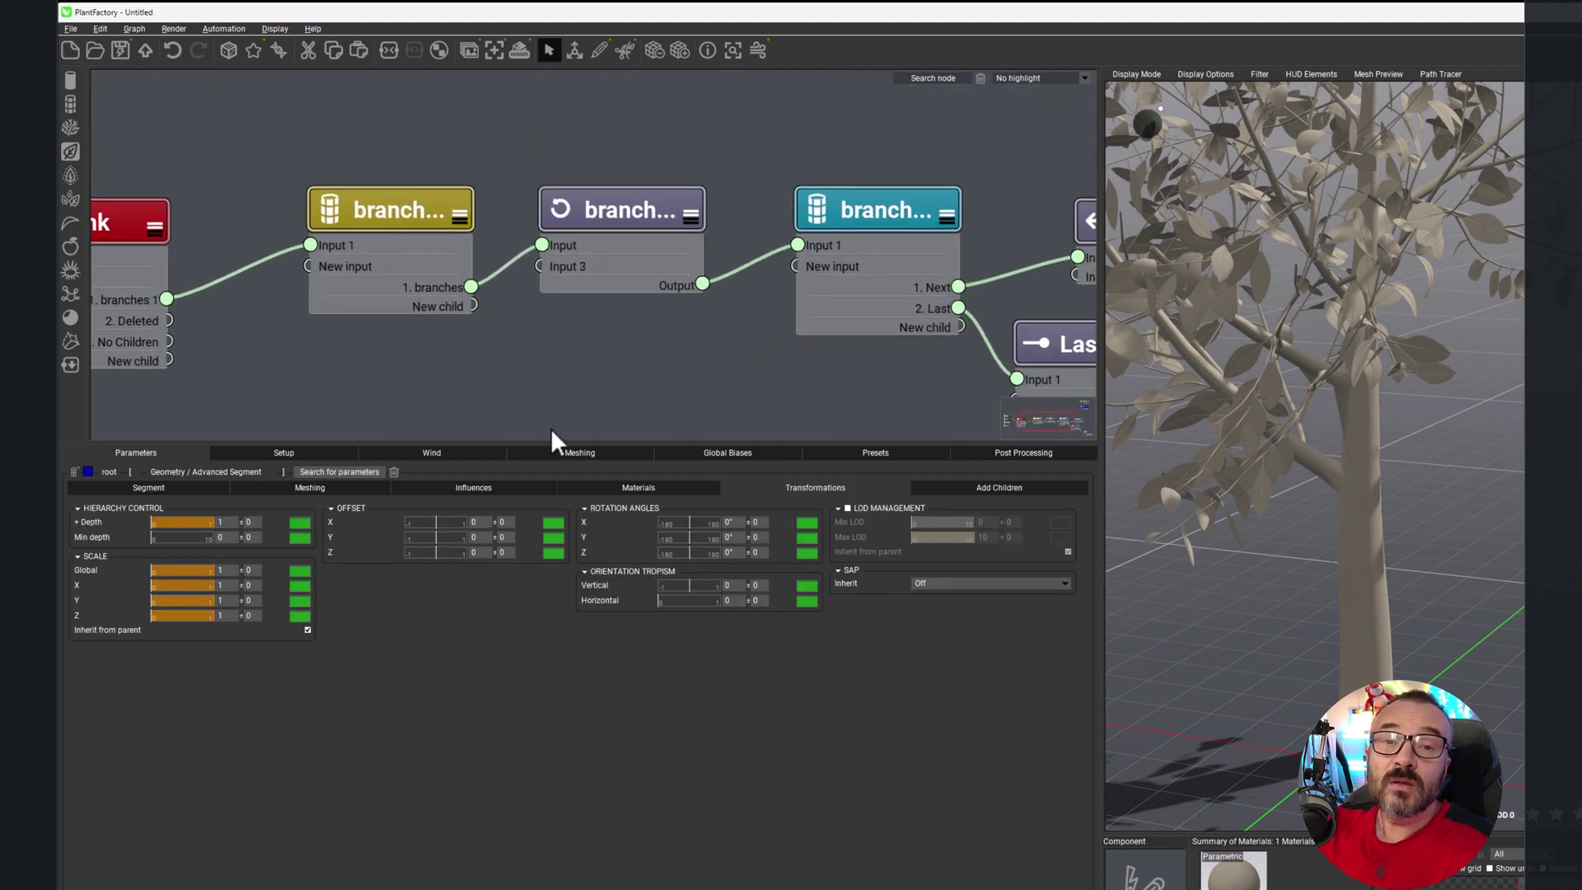
scroll(682, 325, down, 5)
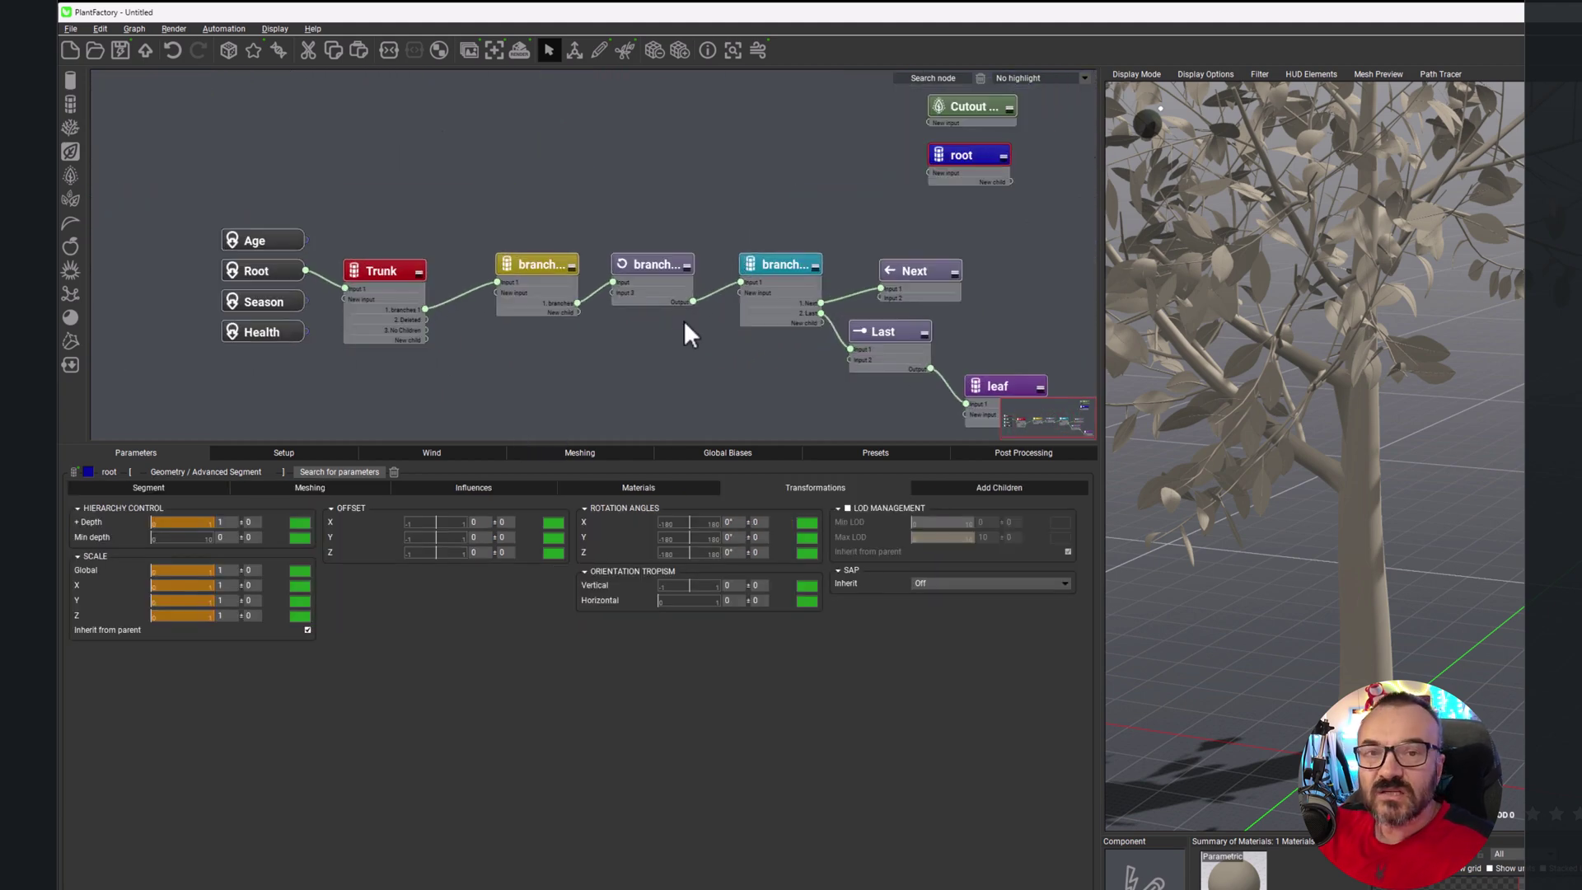
middle_drag(795, 353, 772, 293)
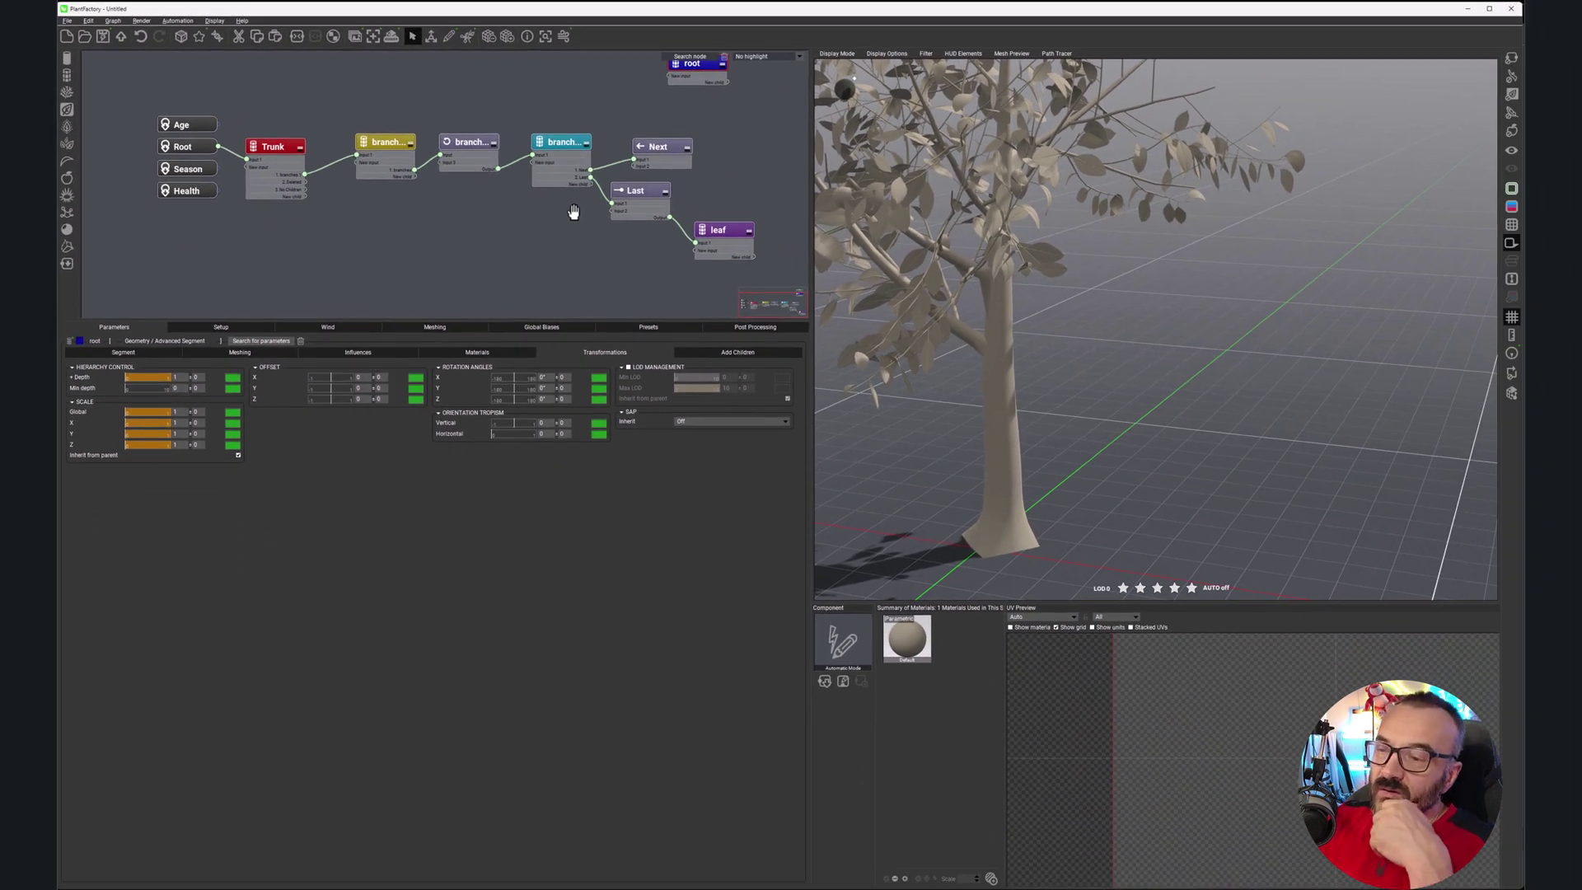